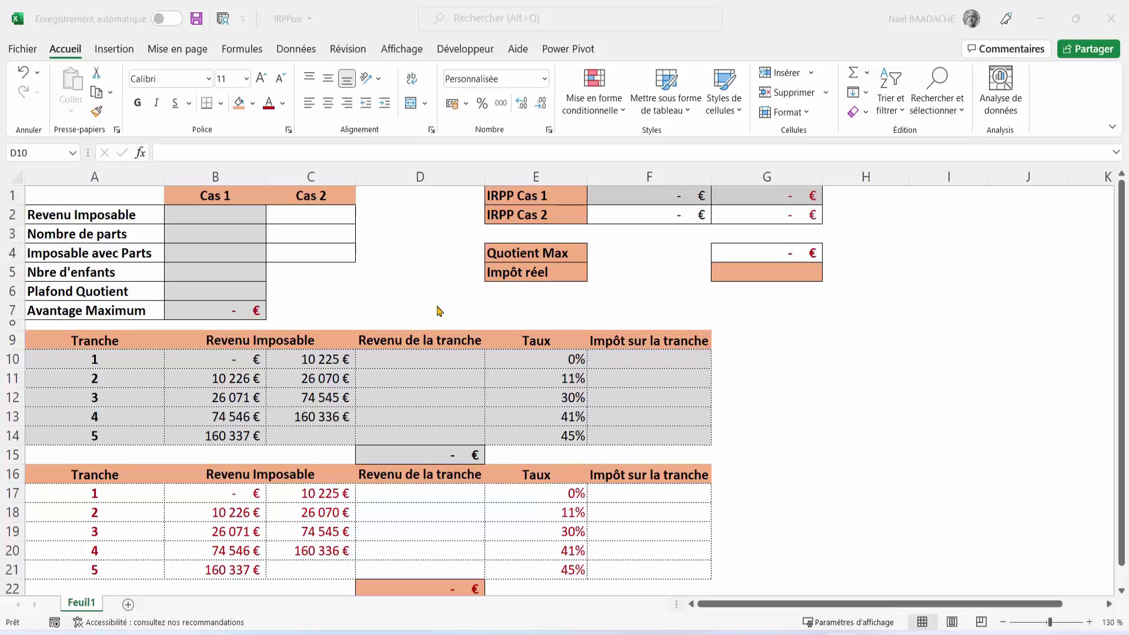
Step: Review the Cas 1 inputs and the tranche revenue and tax cells to be filled
{"action": "left_click", "coordinate": [429, 365]}
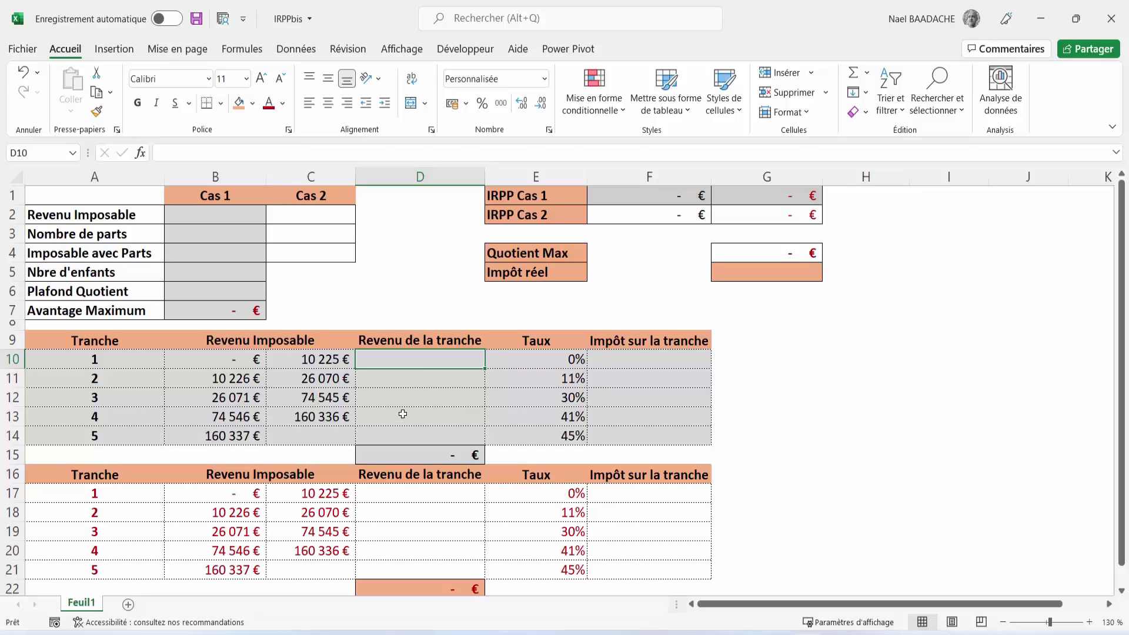
{"action": "left_click", "coordinate": [213, 219]}
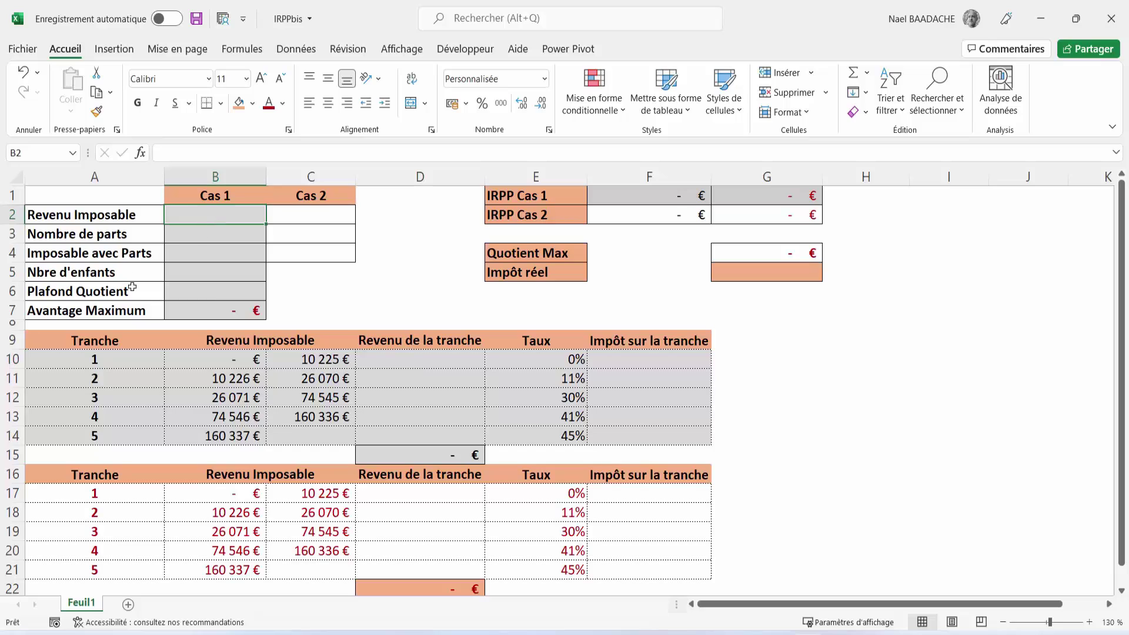
{"action": "left_click", "coordinate": [218, 291]}
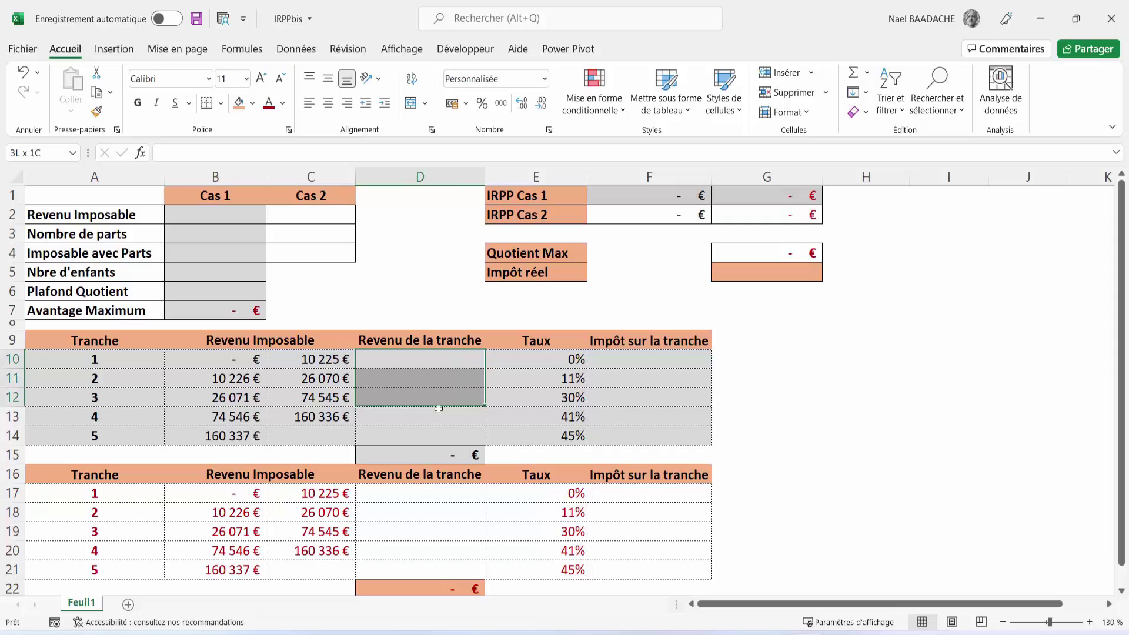
{"action": "left_click_drag", "start_coordinate": [445, 360], "coordinate": [438, 414]}
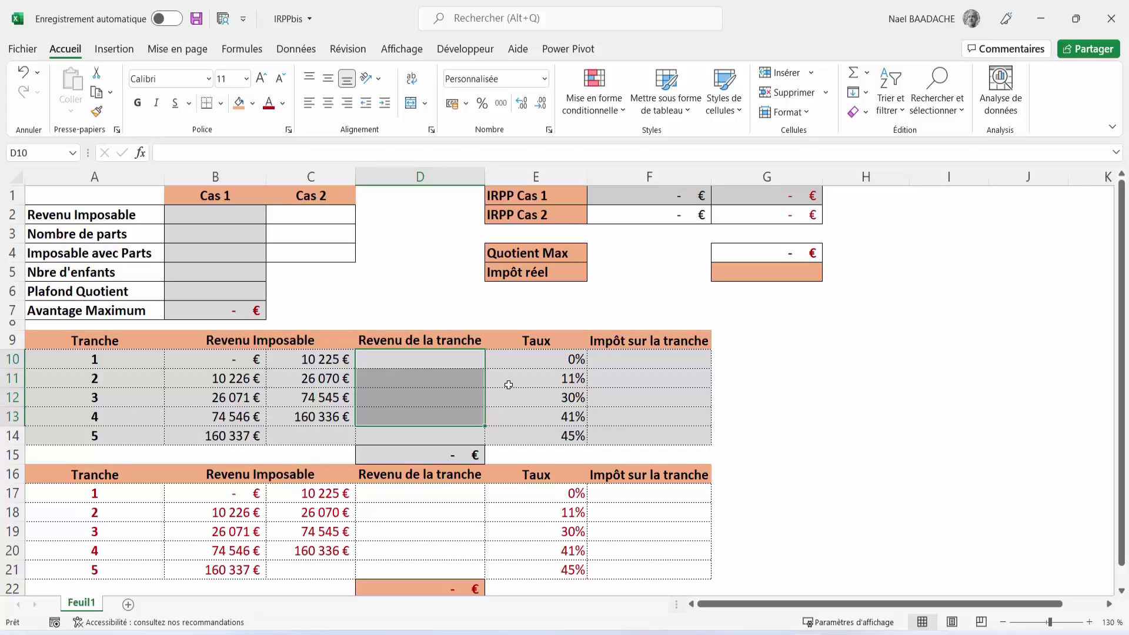
{"action": "left_click_drag", "start_coordinate": [651, 355], "coordinate": [652, 418]}
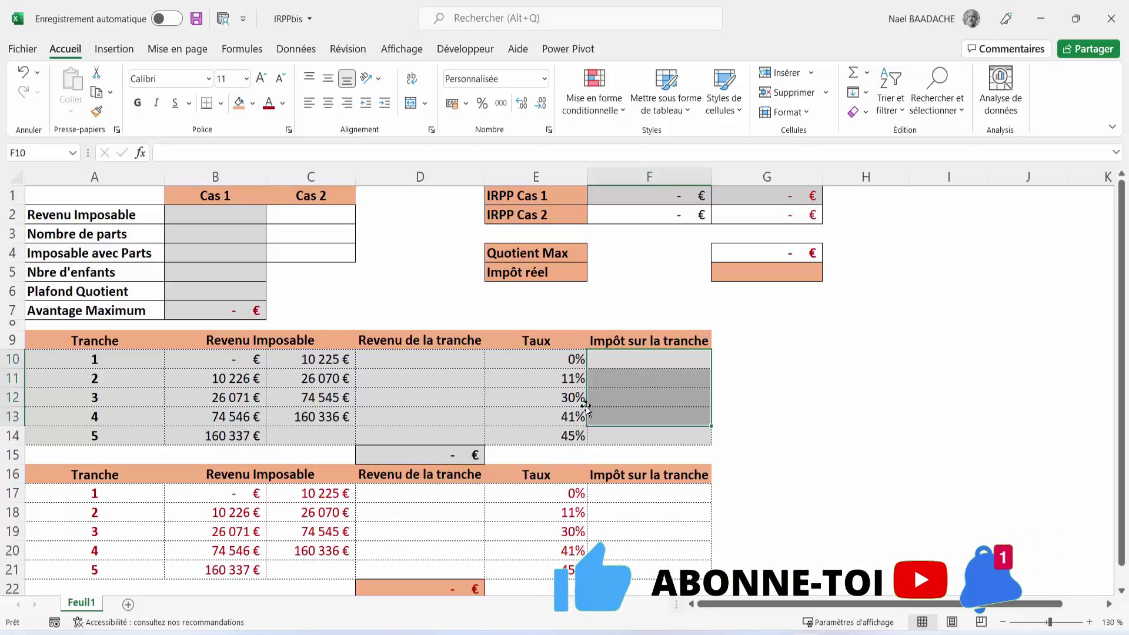
{"action": "left_click", "coordinate": [442, 363]}
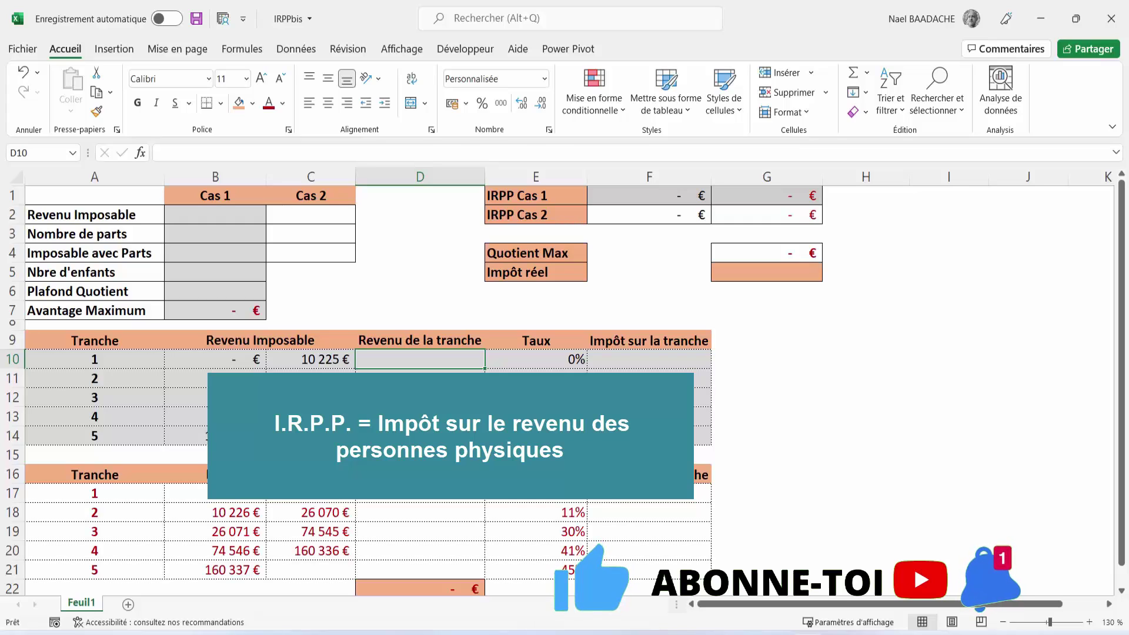
{"action": "left_click", "coordinate": [649, 359]}
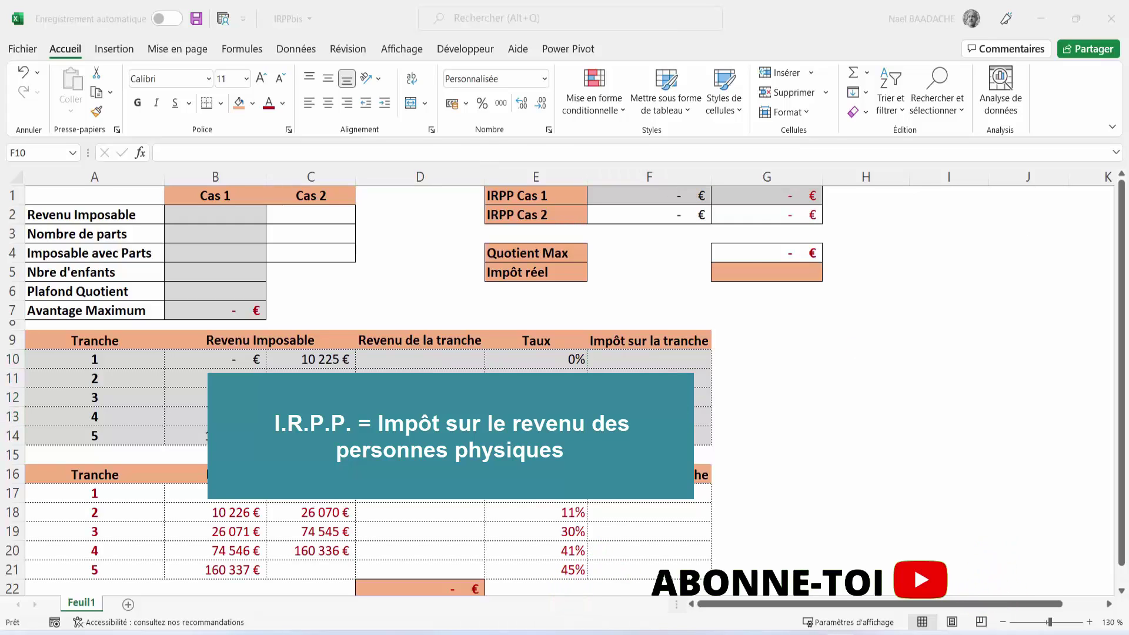
{"action": "left_click", "coordinate": [444, 365]}
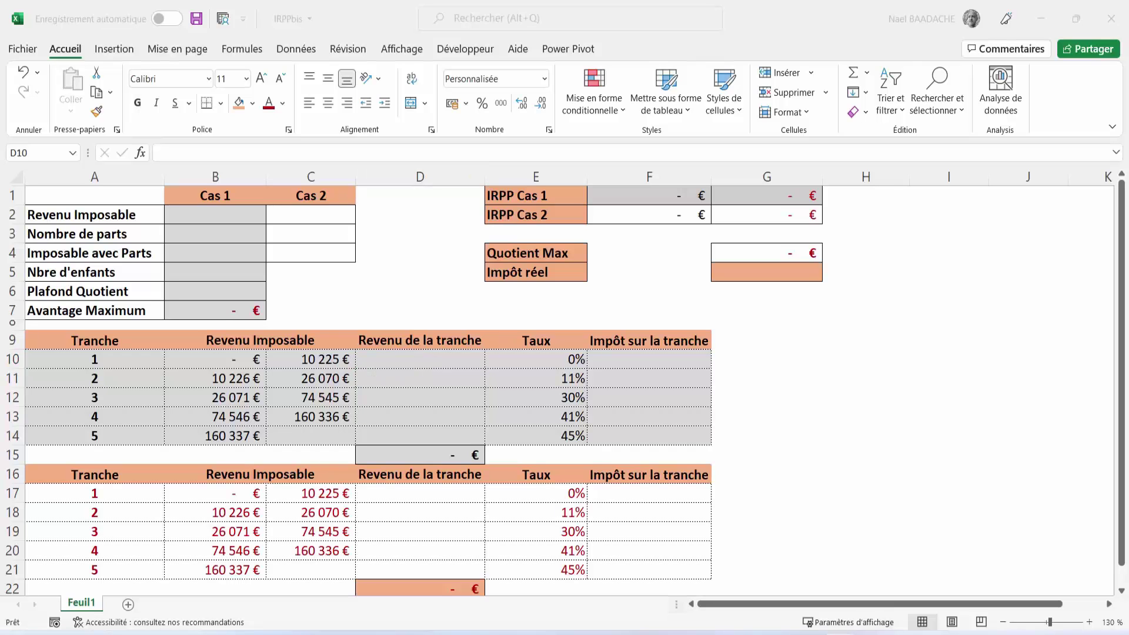
{"action": "left_click", "coordinate": [411, 359]}
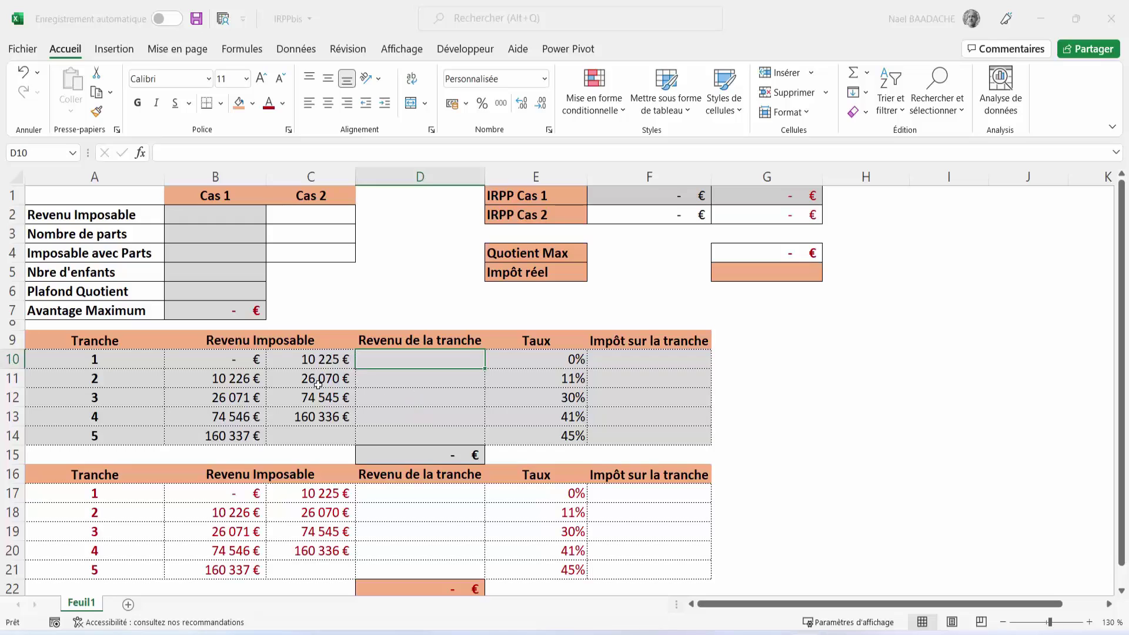
{"action": "left_click", "coordinate": [112, 366]}
{"action": "left_click", "coordinate": [114, 391]}
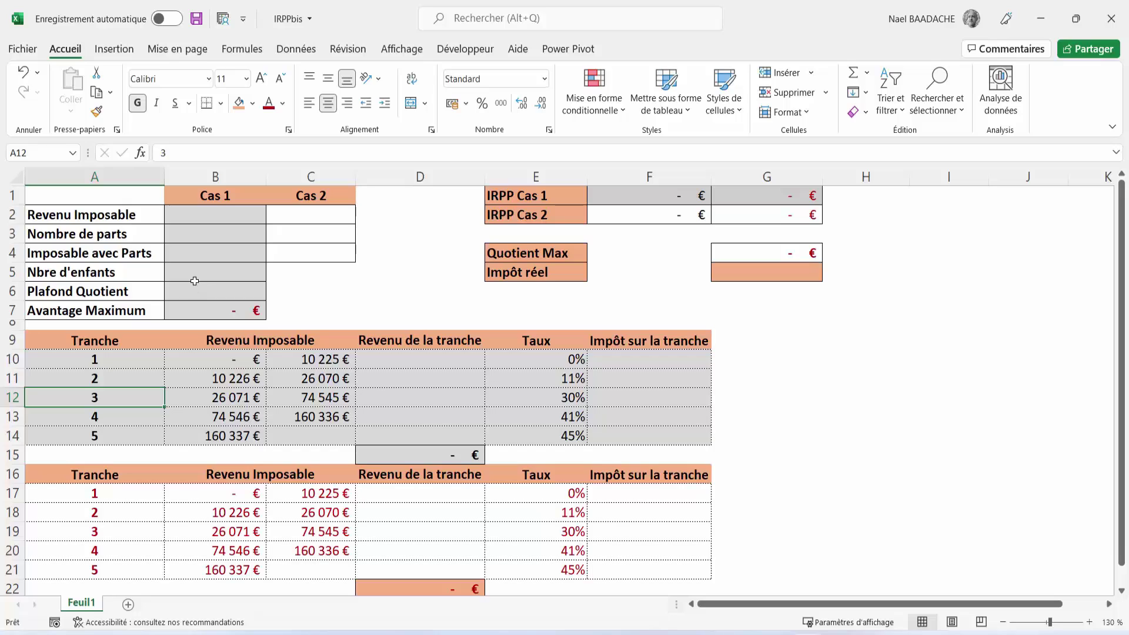
Step: Enter 100000 as Cas 1 taxable income and 2 parts, after first entering 1
{"action": "left_click", "coordinate": [206, 217]}
{"action": "left_click", "coordinate": [254, 221]}
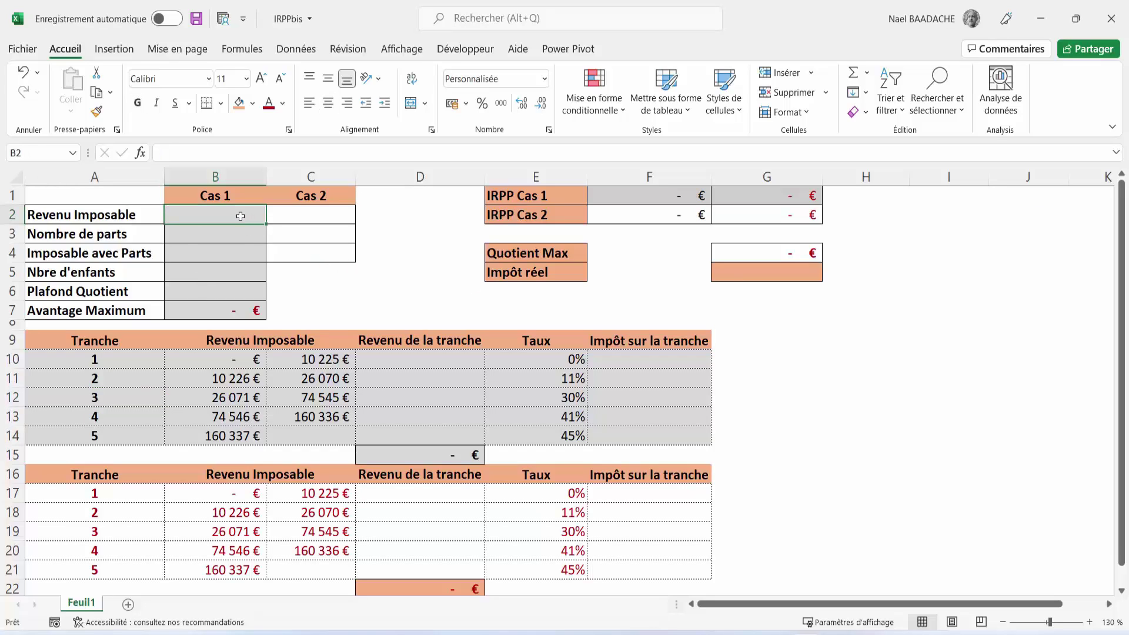
{"action": "type", "text": "1"}
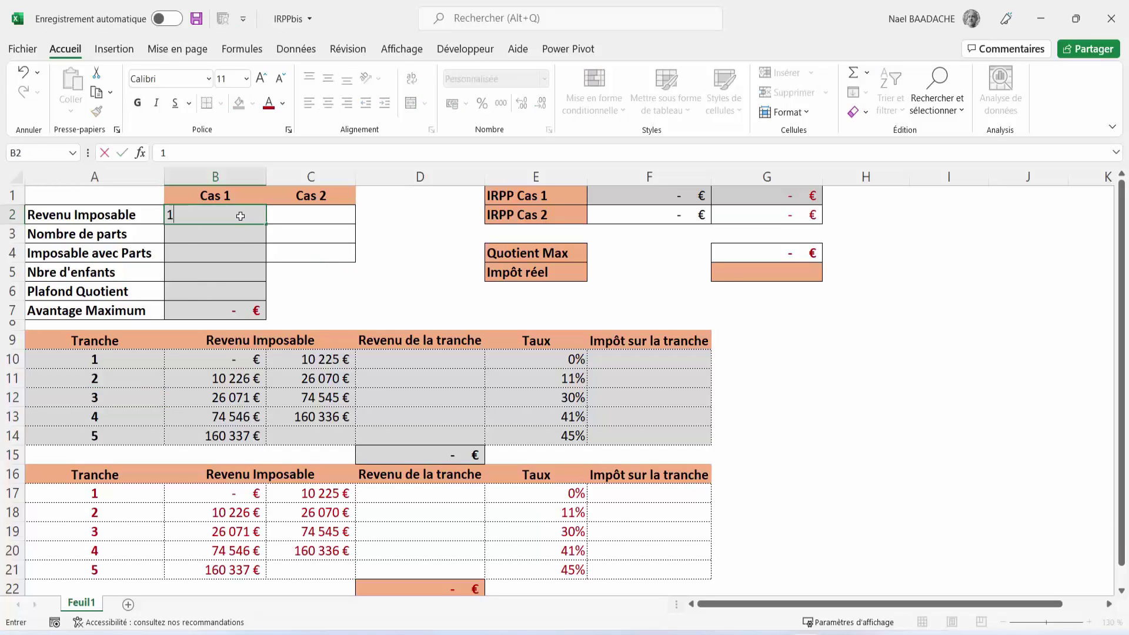
{"action": "type", "text": "00000"}
{"action": "key", "text": "Return"}
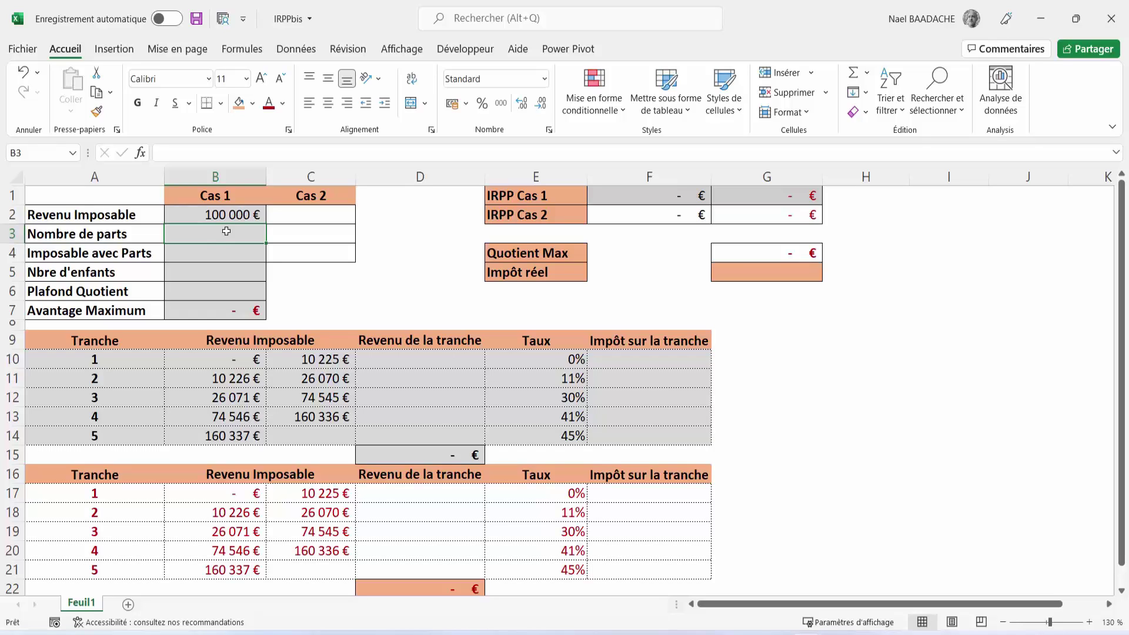
{"action": "type", "text": "1"}
{"action": "key", "text": "Return"}
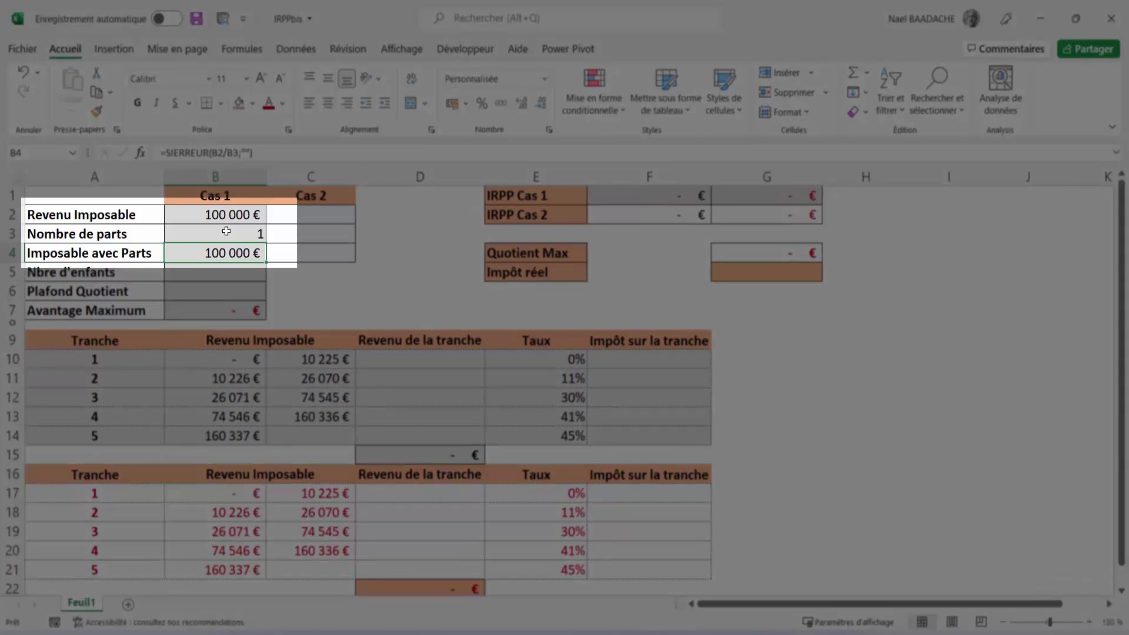
{"action": "left_click", "coordinate": [226, 231]}
{"action": "type", "text": "2"}
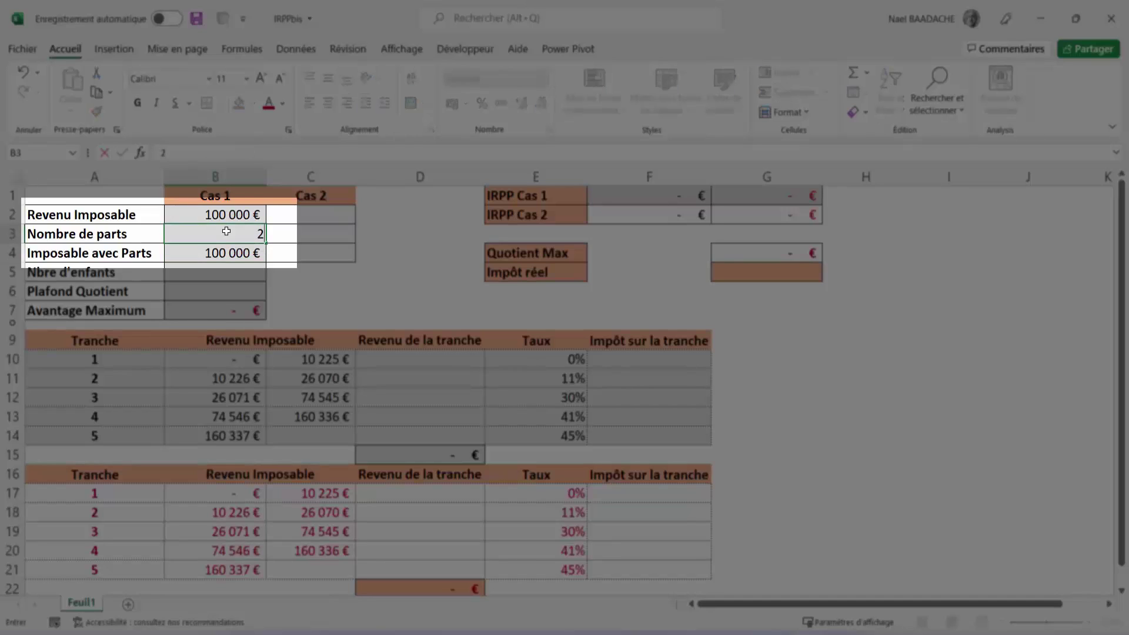
{"action": "key", "text": "Return"}
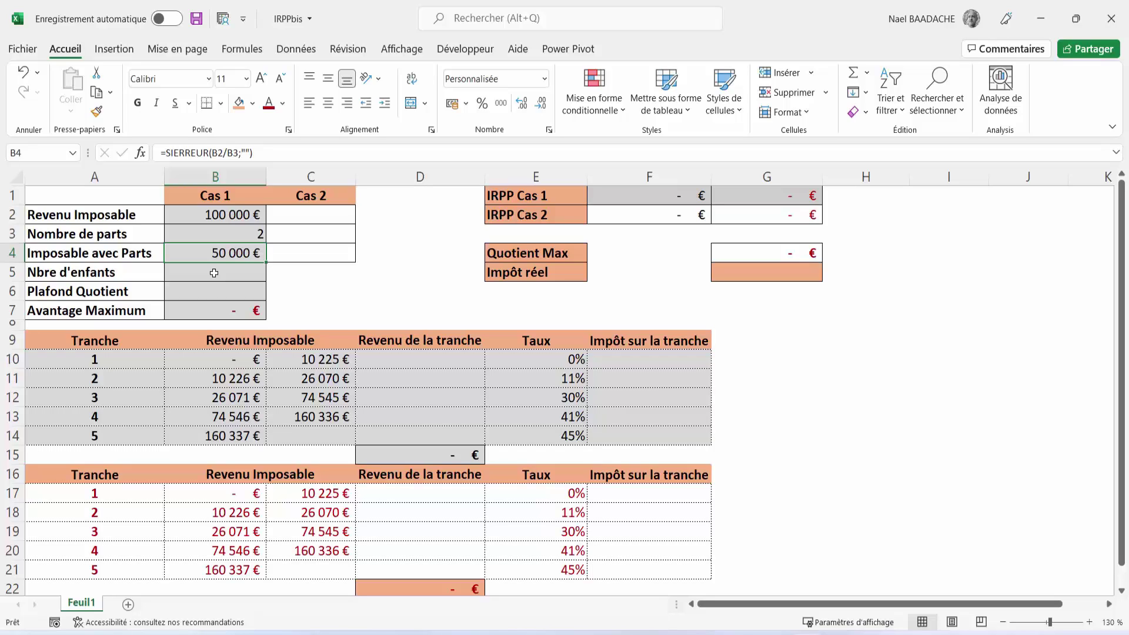
Step: Record 2 children for Cas 1 and change its number of parts to 3
{"action": "left_click", "coordinate": [214, 272]}
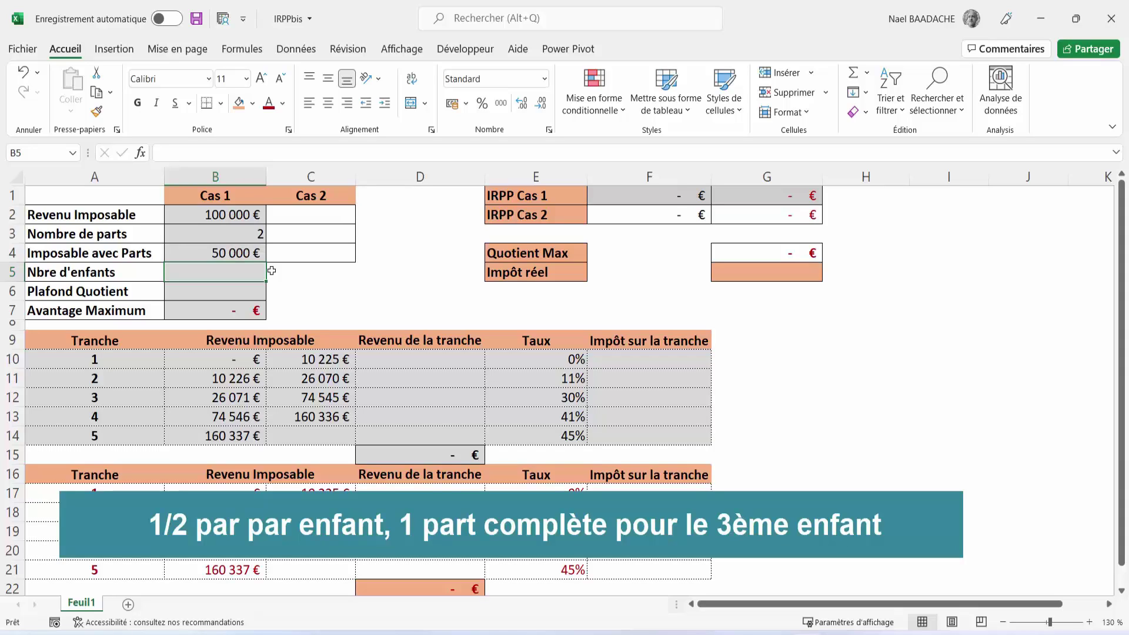
{"action": "type", "text": "2"}
{"action": "key", "text": "Return"}
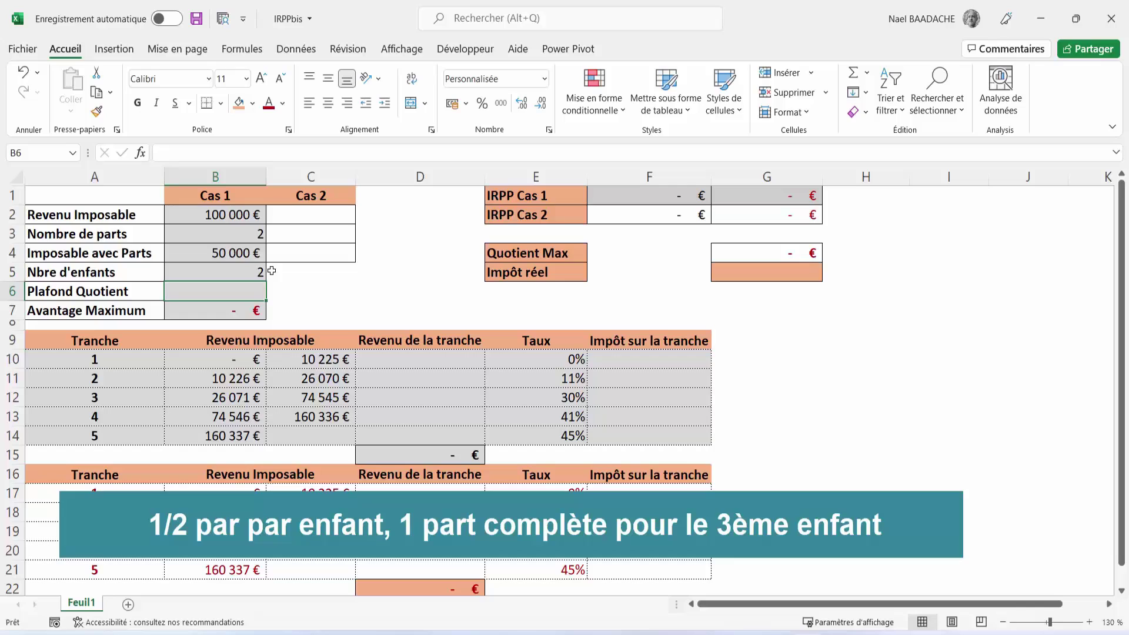
{"action": "left_click", "coordinate": [252, 236]}
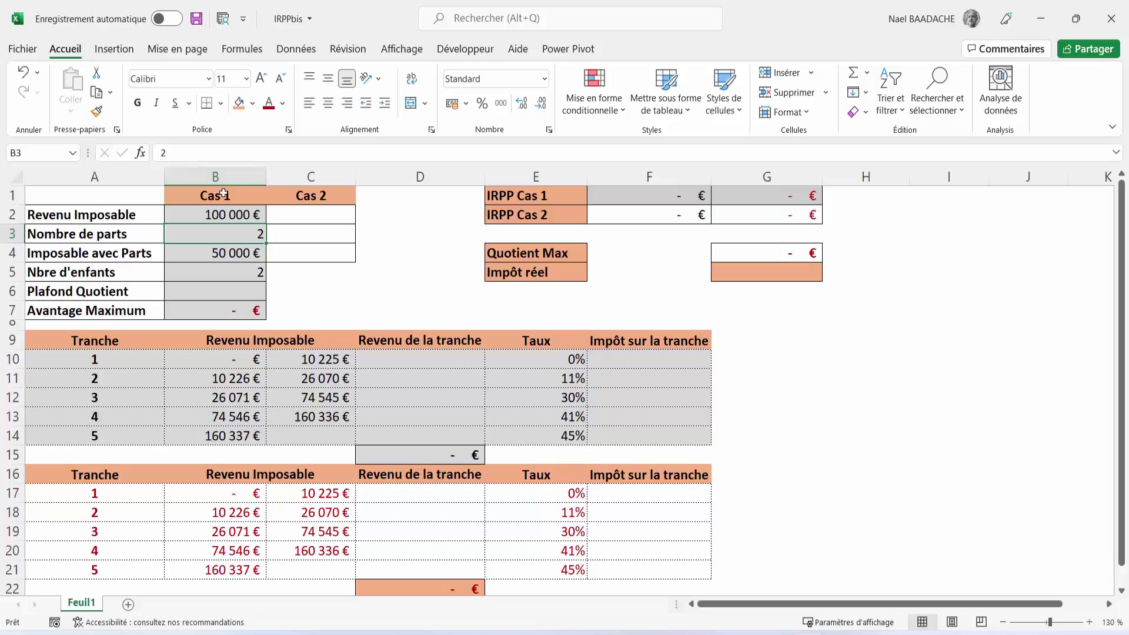
{"action": "type", "text": "3"}
{"action": "key", "text": "Return"}
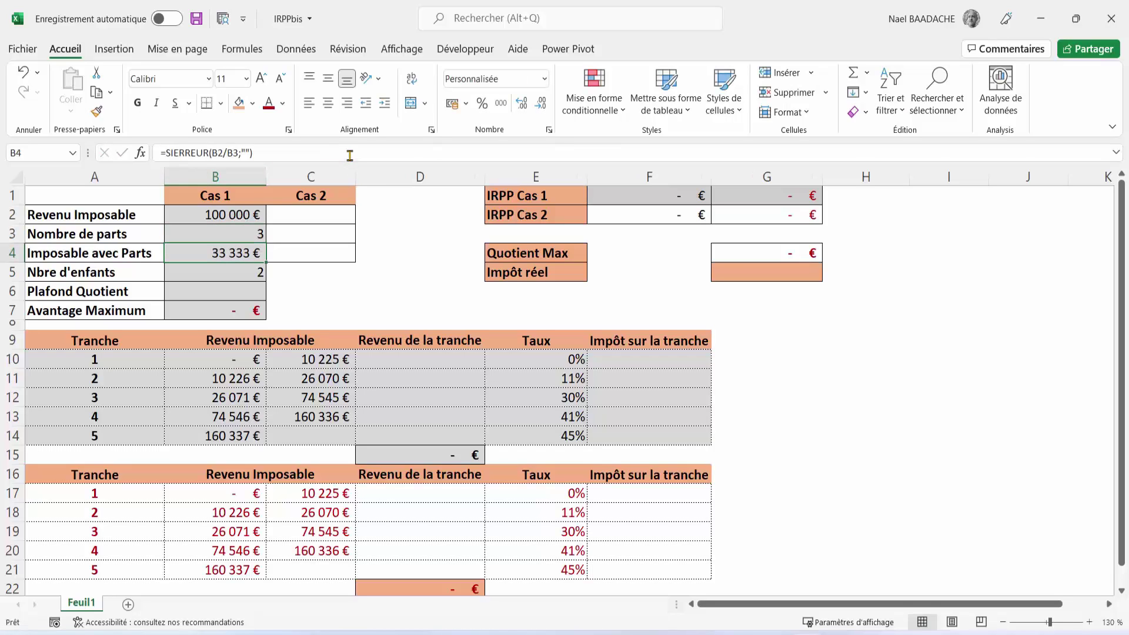
Step: Check the parts, taxable income, income-per-part formula and quotient cap cells for Cas 1
{"action": "left_click", "coordinate": [238, 235]}
{"action": "left_click", "coordinate": [231, 250]}
{"action": "left_click", "coordinate": [229, 208]}
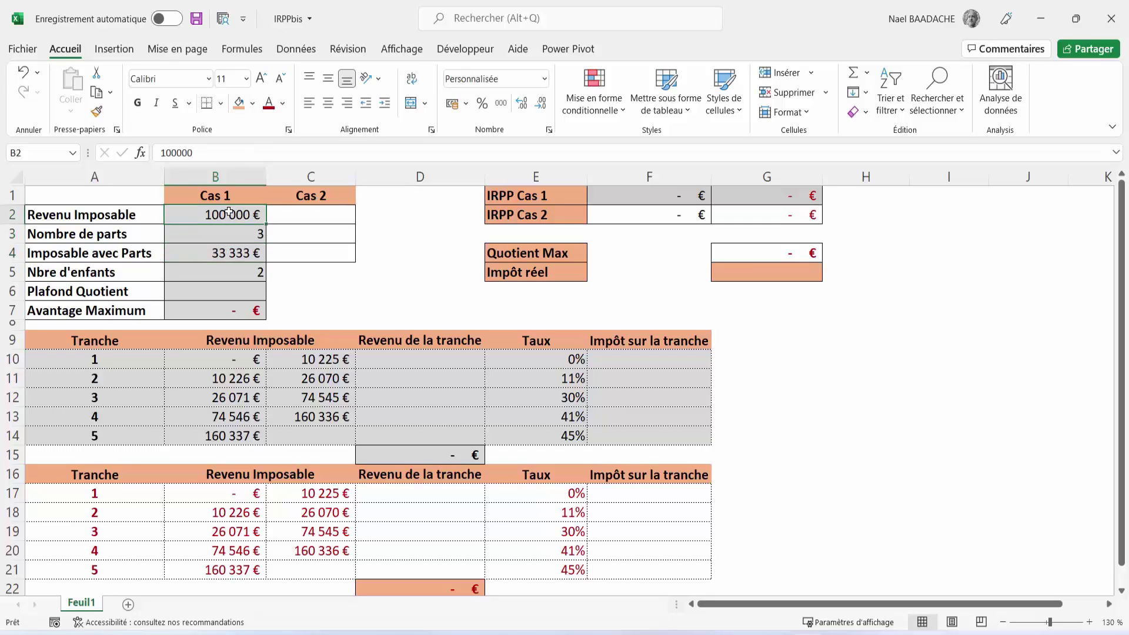
{"action": "left_click", "coordinate": [239, 254]}
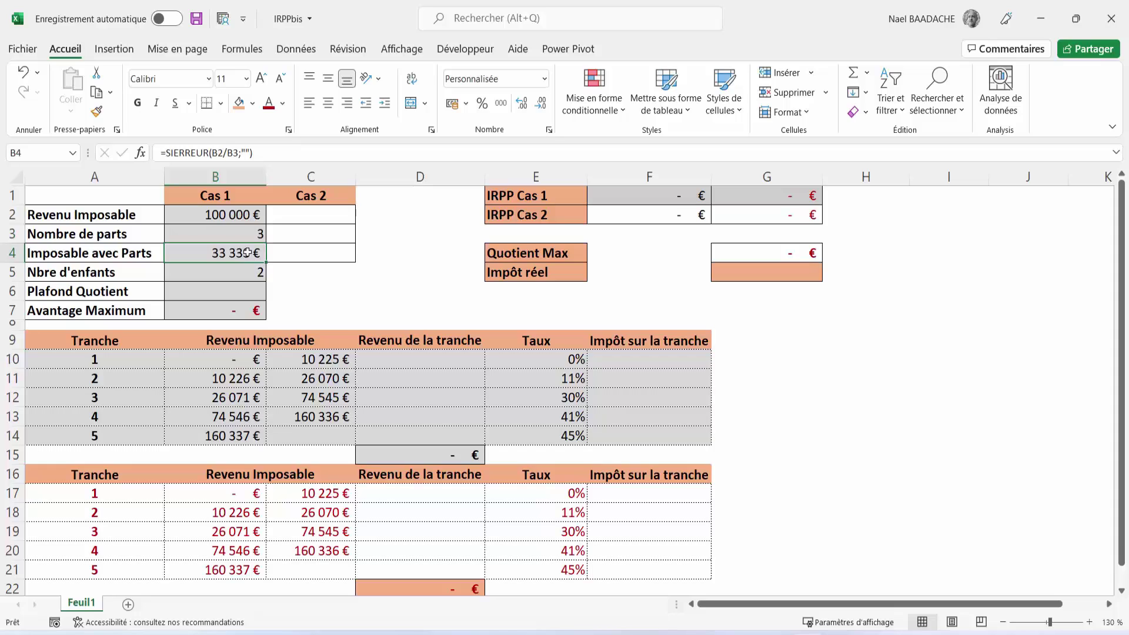
{"action": "left_click", "coordinate": [229, 291]}
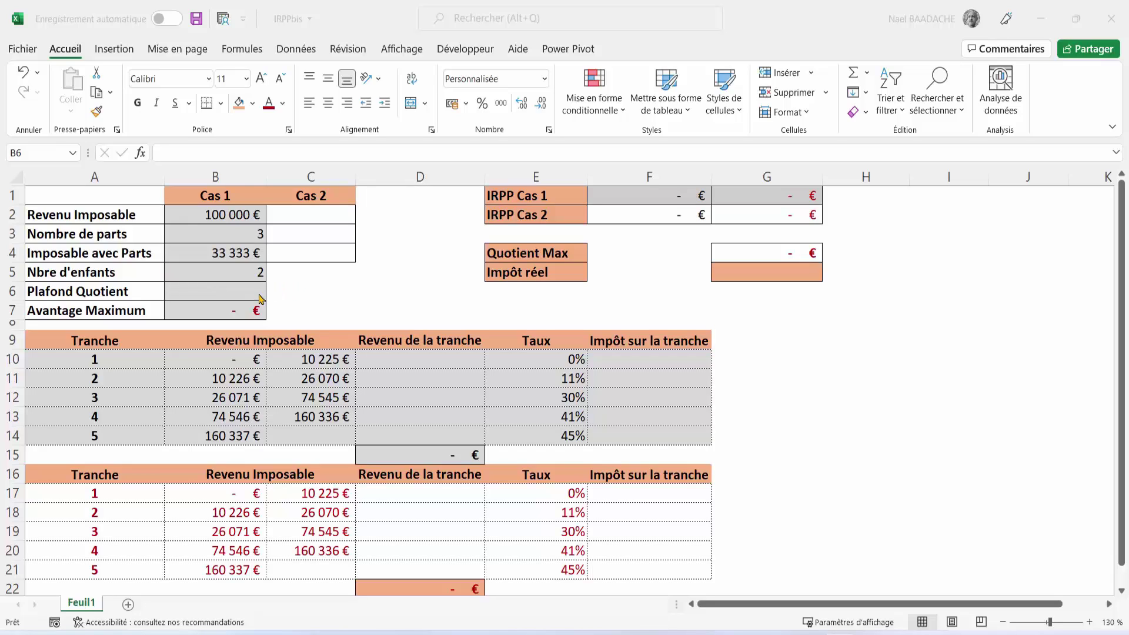
{"action": "left_click", "coordinate": [212, 253]}
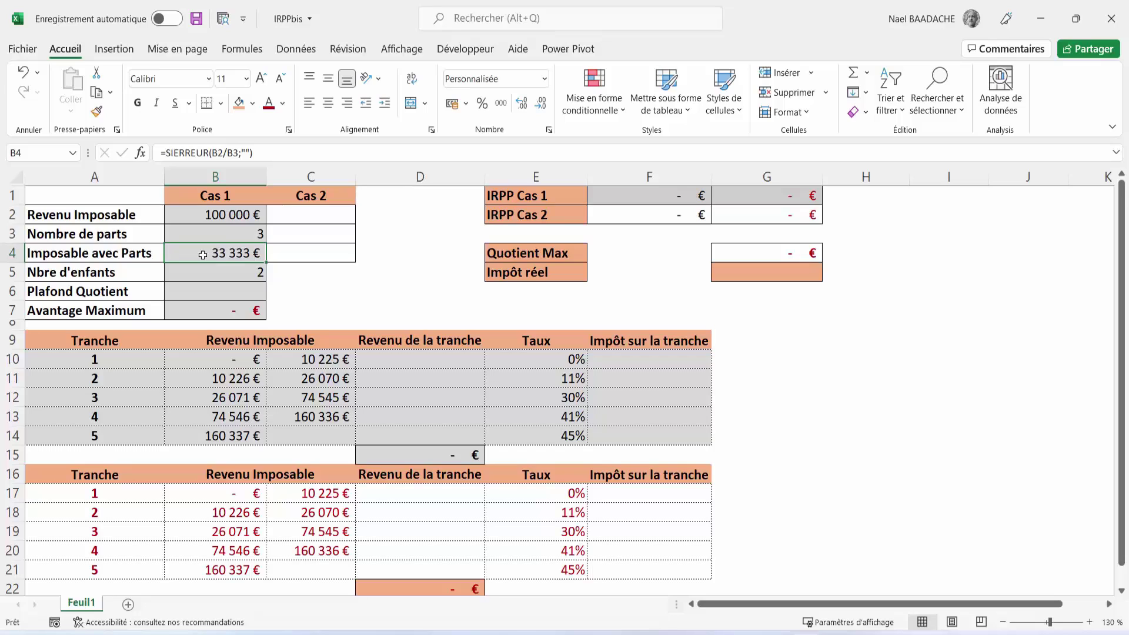
{"action": "left_click", "coordinate": [95, 359]}
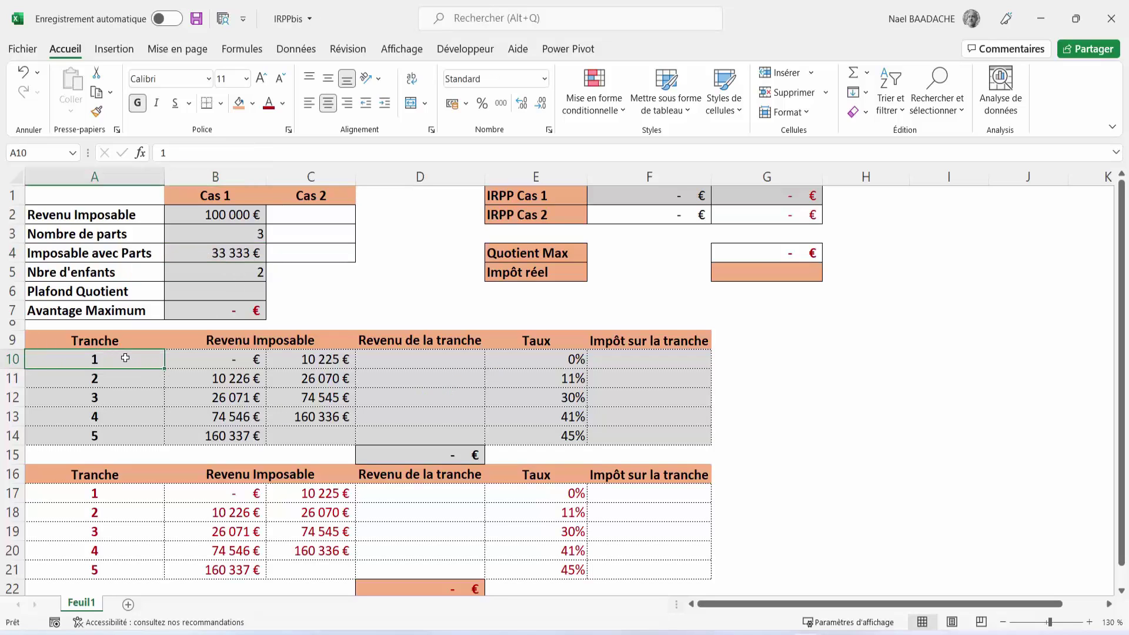
{"action": "left_click_drag", "start_coordinate": [125, 358], "coordinate": [370, 399]}
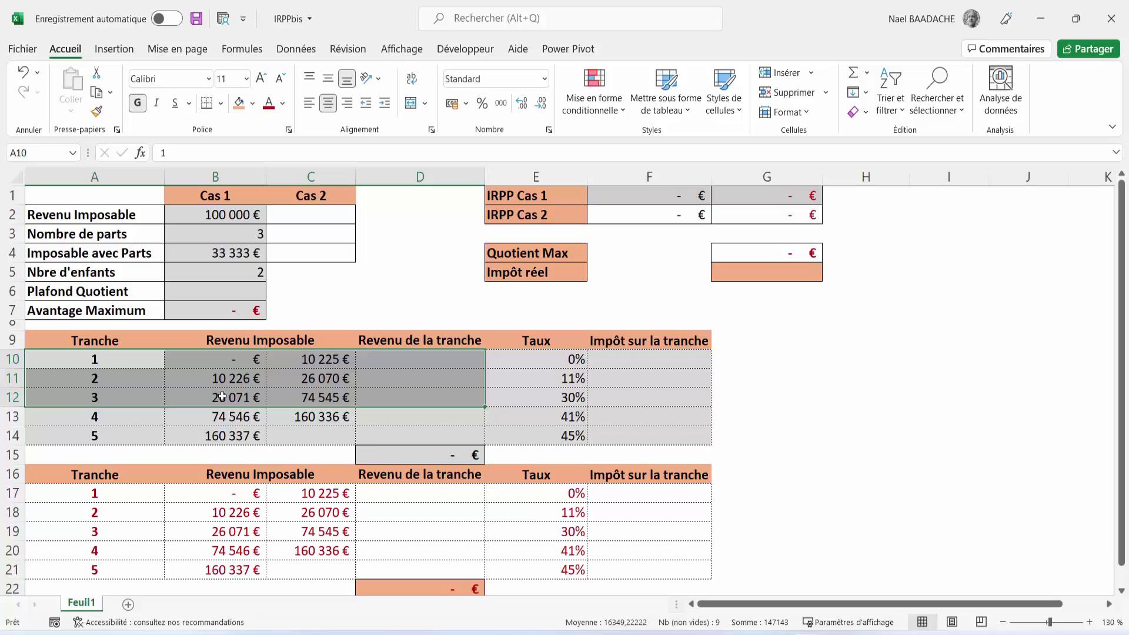
{"action": "left_click_drag", "start_coordinate": [225, 401], "coordinate": [311, 399]}
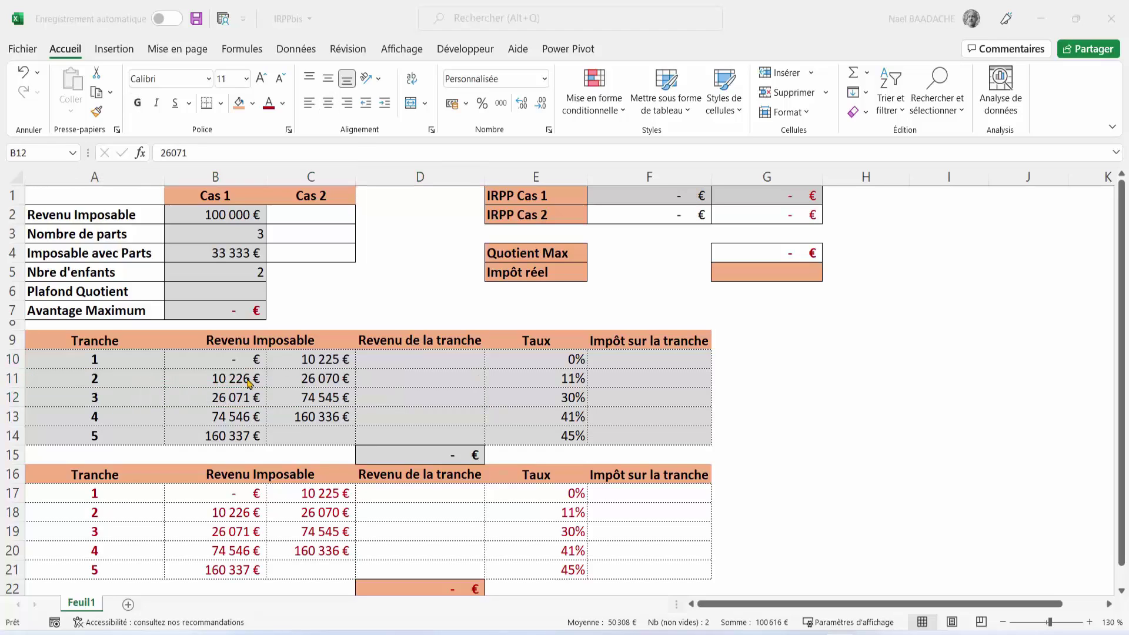
{"action": "left_click", "coordinate": [230, 359]}
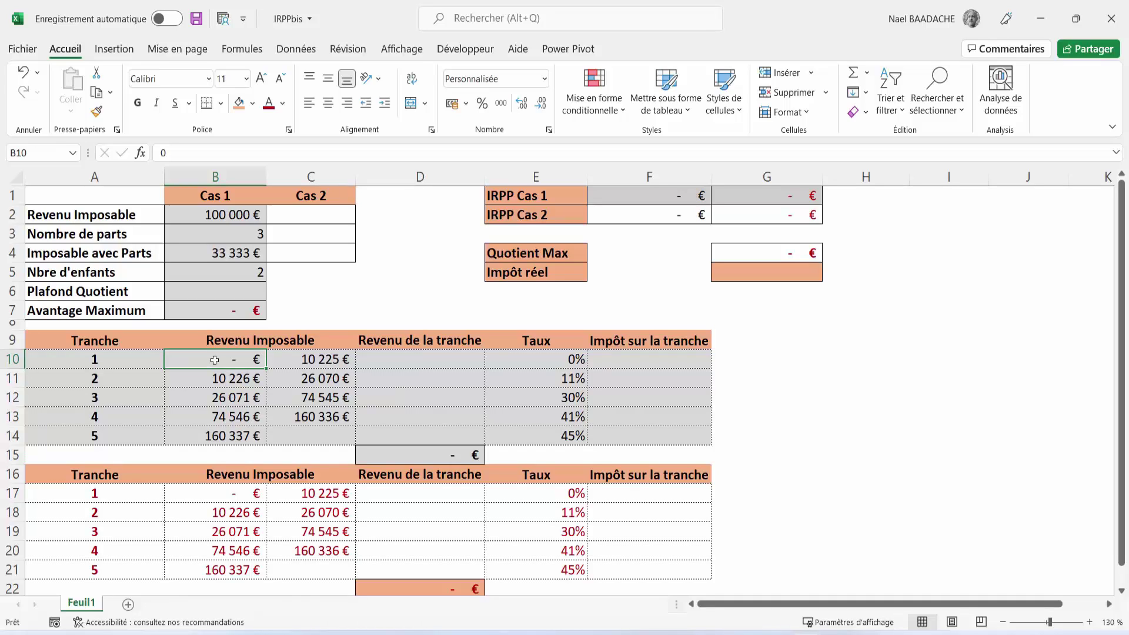
{"action": "left_click", "coordinate": [327, 364]}
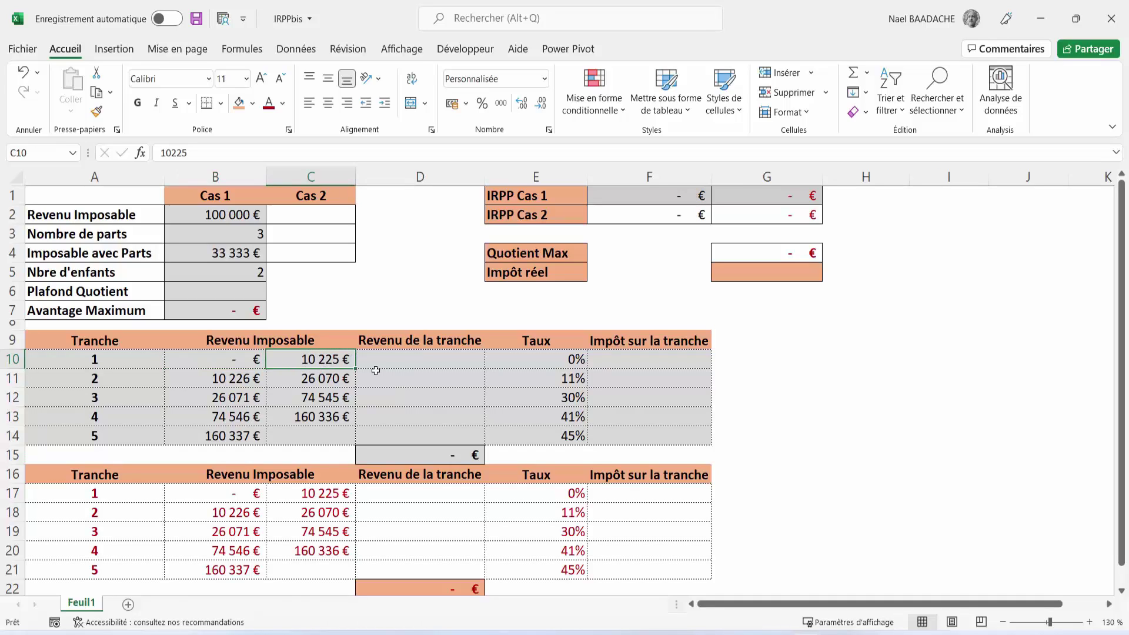
{"action": "left_click", "coordinate": [421, 360]}
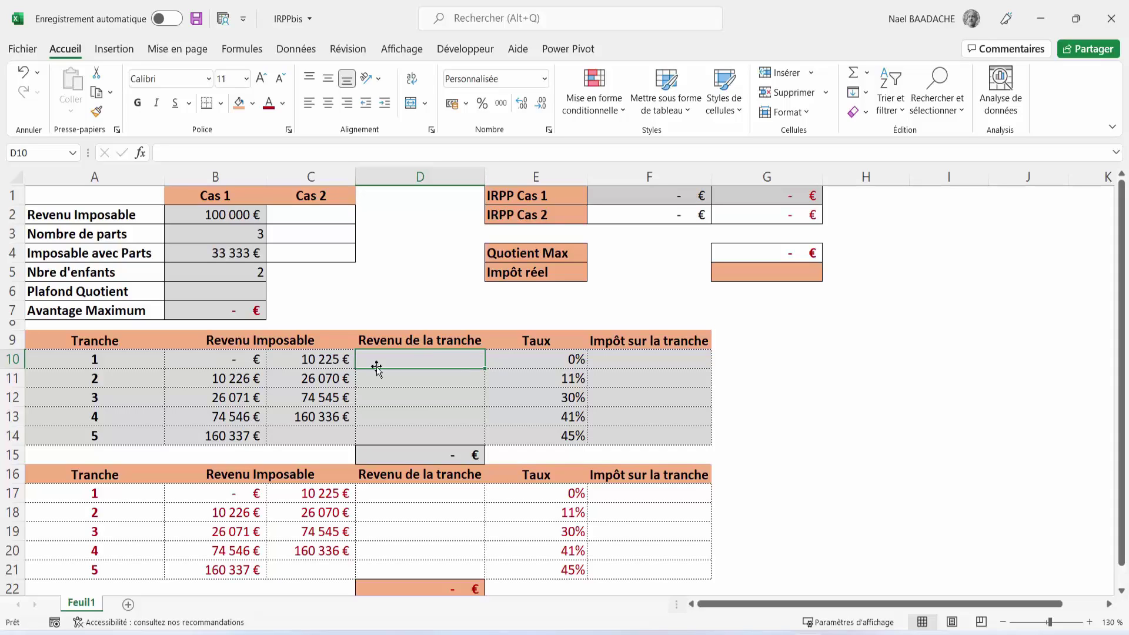
{"action": "left_click", "coordinate": [317, 381]}
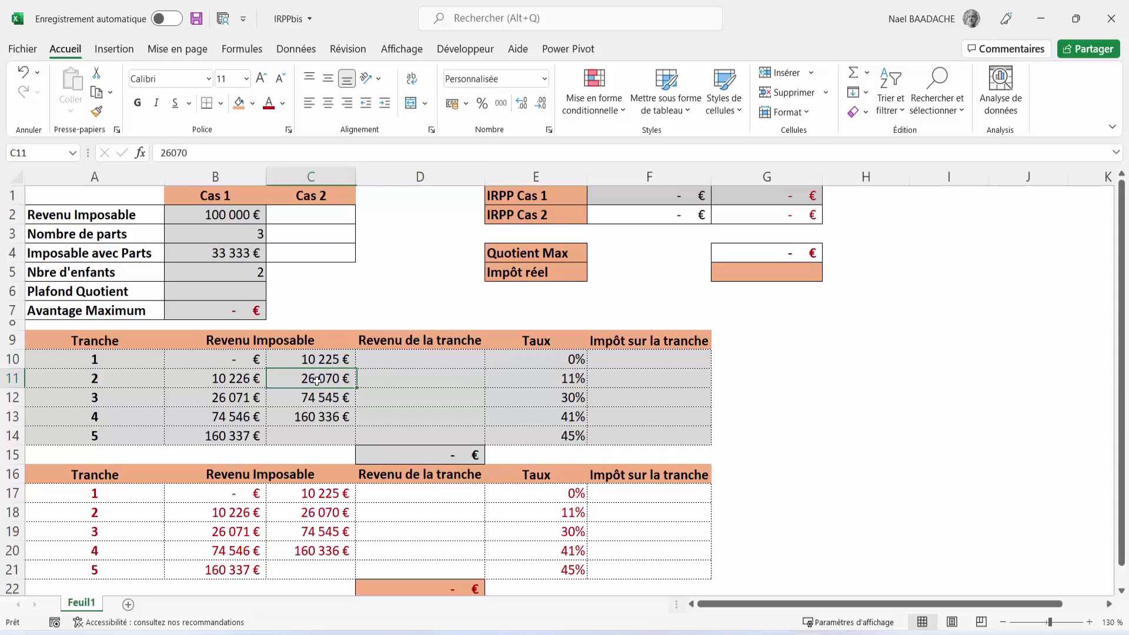
{"action": "left_click", "coordinate": [233, 381]}
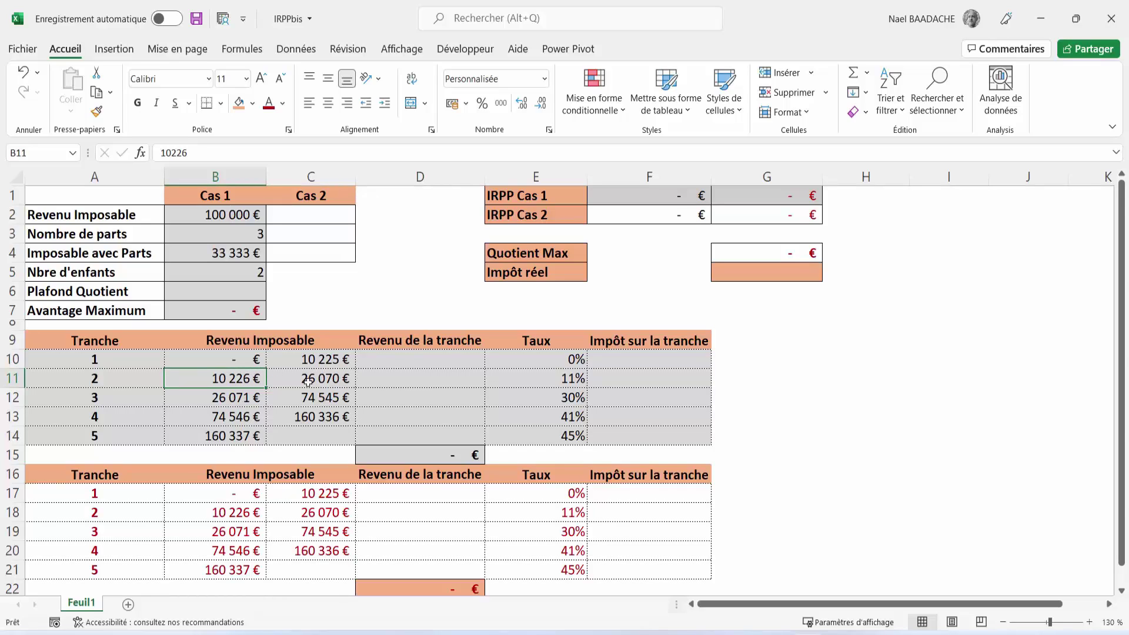
{"action": "left_click", "coordinate": [234, 253]}
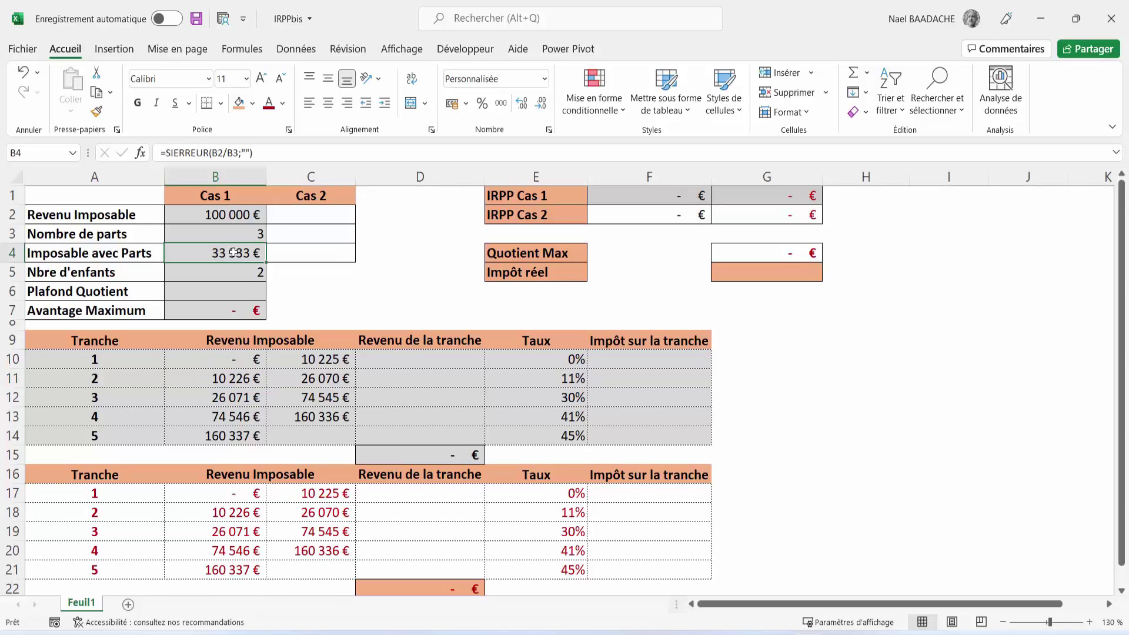
{"action": "left_click", "coordinate": [564, 382]}
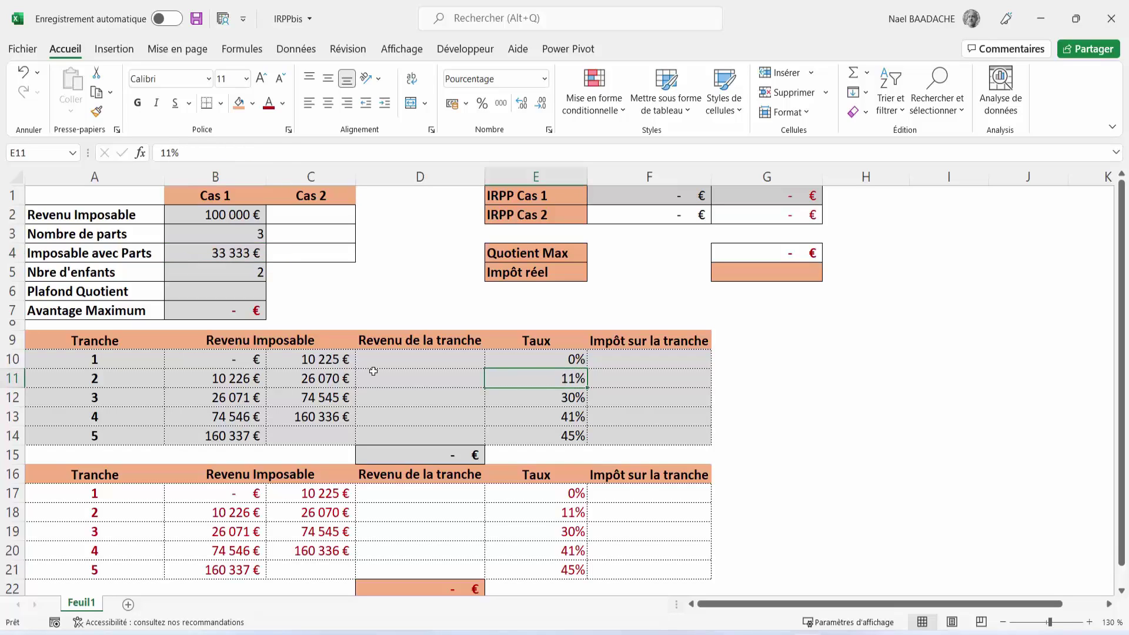
{"action": "left_click", "coordinate": [221, 400]}
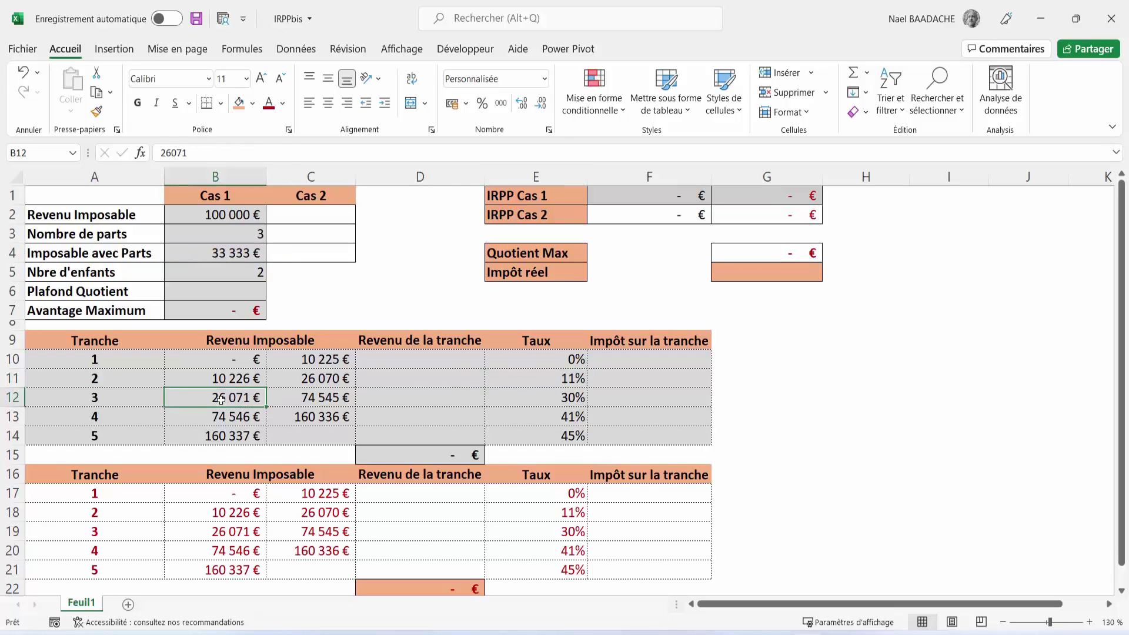
{"action": "left_click", "coordinate": [338, 401]}
{"action": "left_click", "coordinate": [238, 254]}
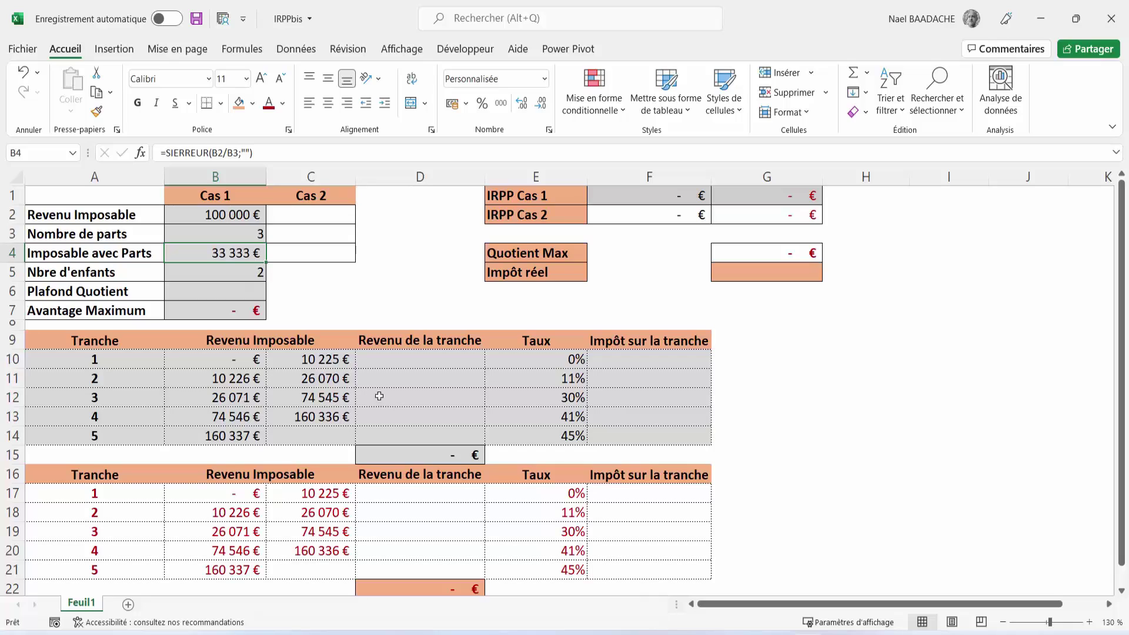
{"action": "left_click", "coordinate": [569, 395]}
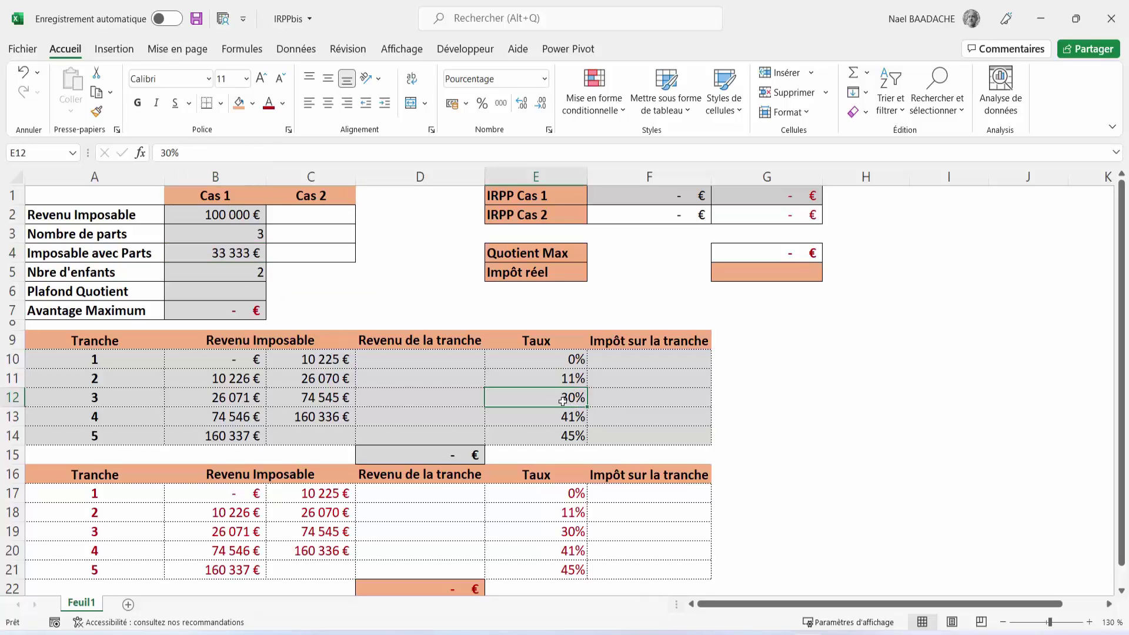
{"action": "left_click_drag", "start_coordinate": [633, 359], "coordinate": [629, 400]}
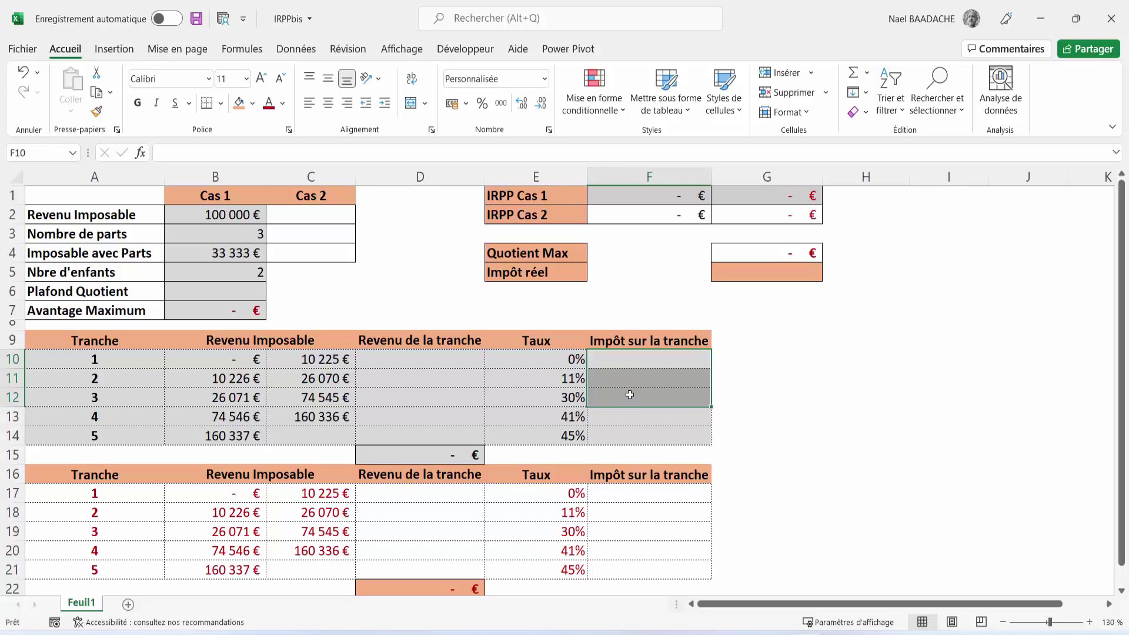
{"action": "left_click_drag", "start_coordinate": [668, 365], "coordinate": [659, 399]}
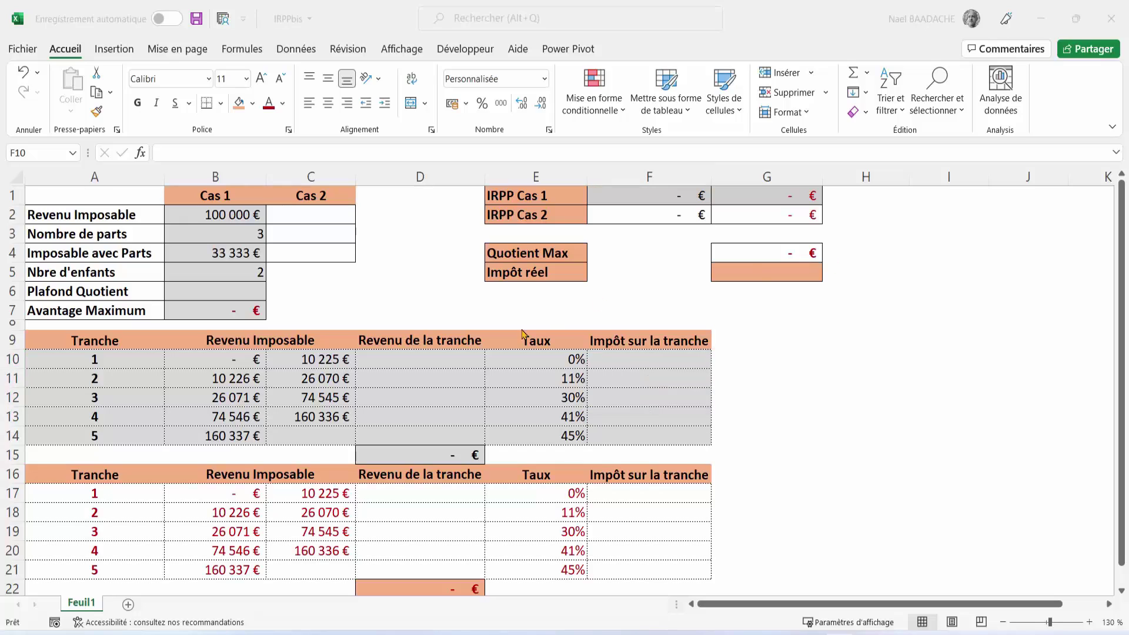
{"action": "left_click", "coordinate": [419, 379]}
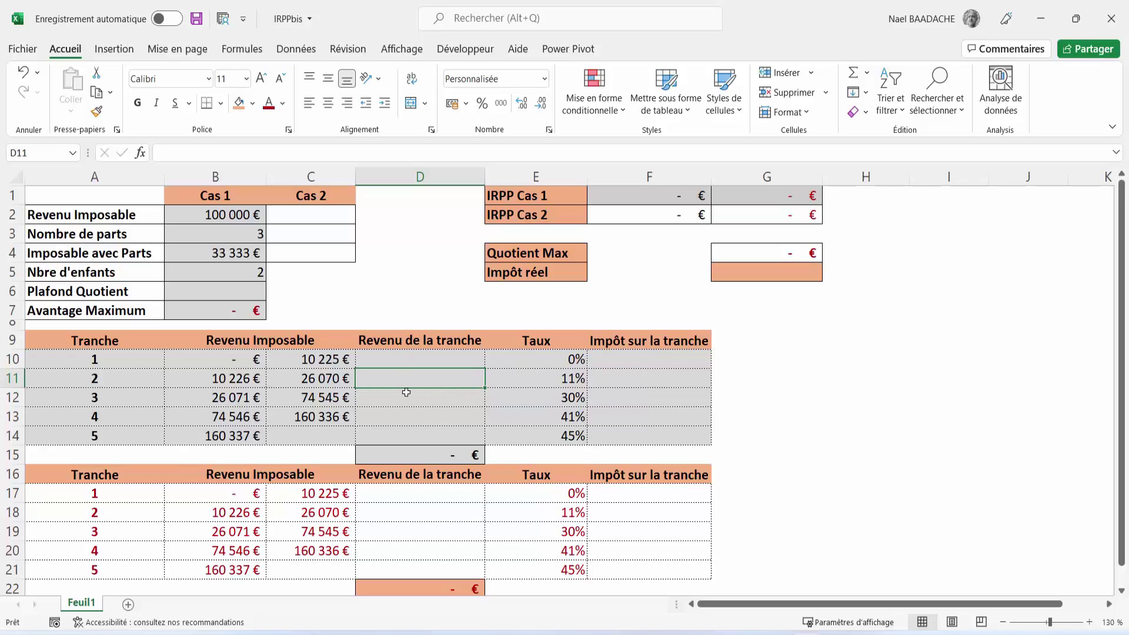
Step: Start D11's formula with the condition =SI($B$4<B11;0; using an absolute B4
{"action": "type", "text": "="}
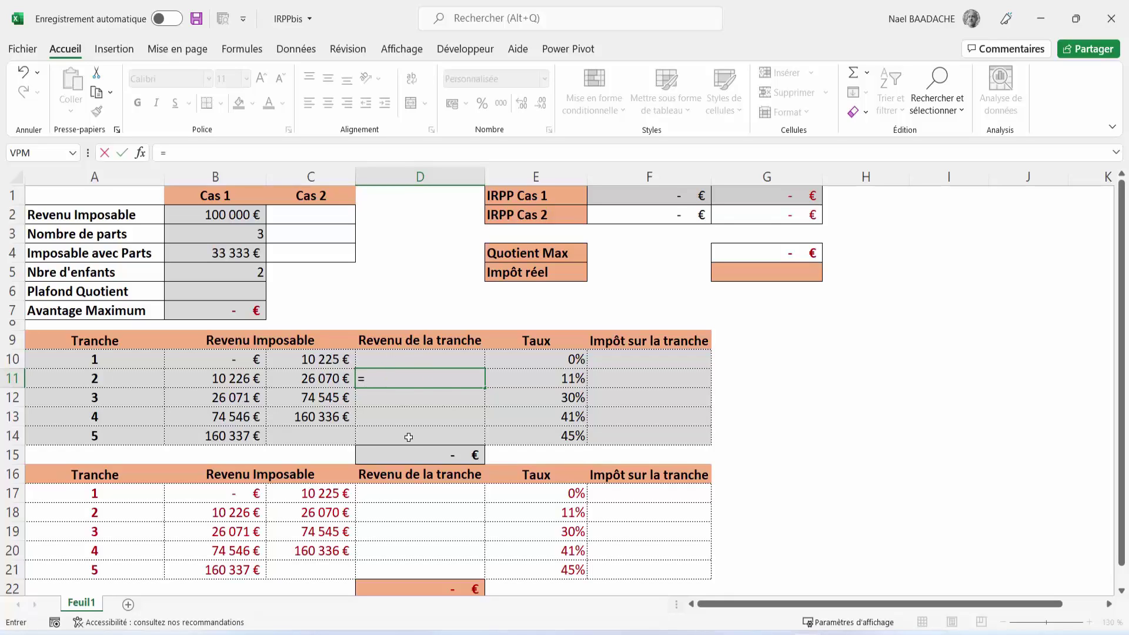
{"action": "type", "text": "si("}
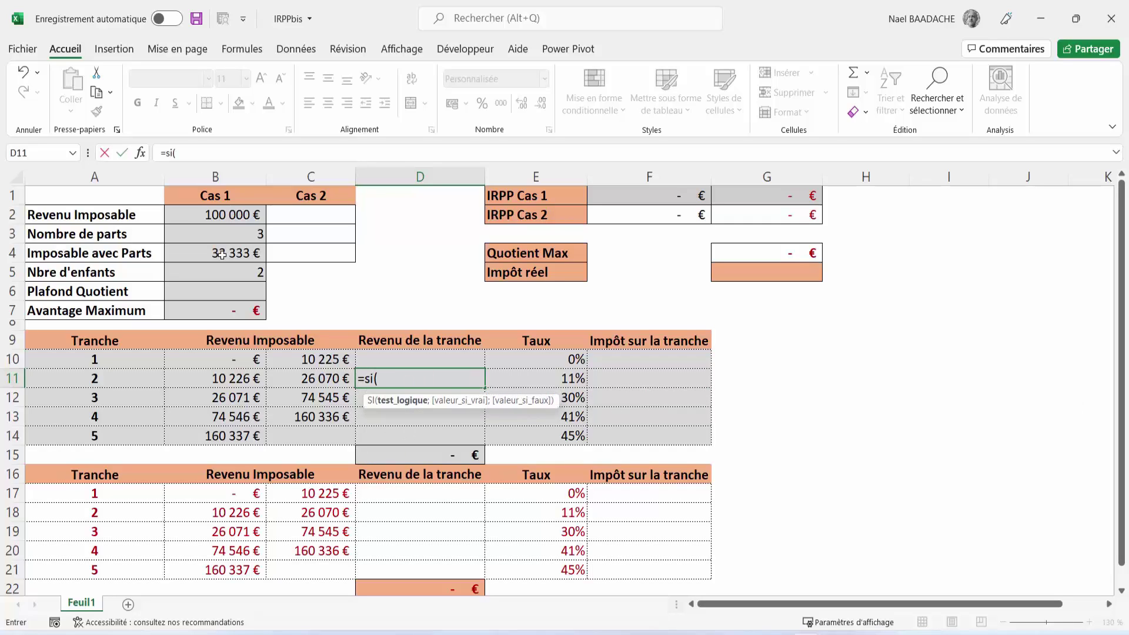
{"action": "left_click", "coordinate": [224, 252]}
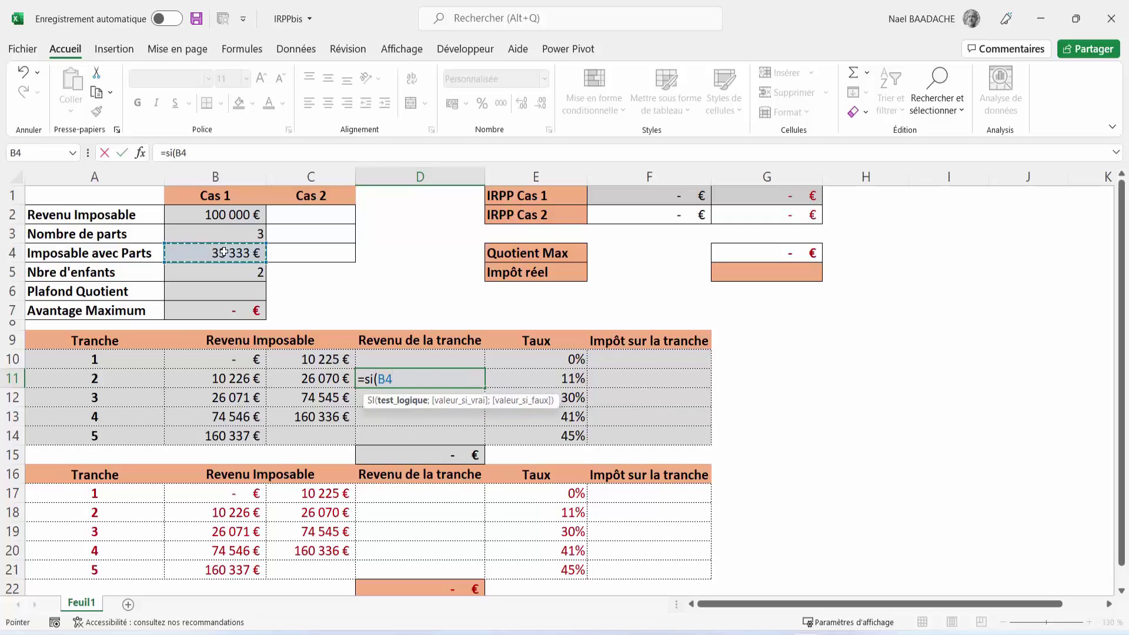
{"action": "key", "text": "F4"}
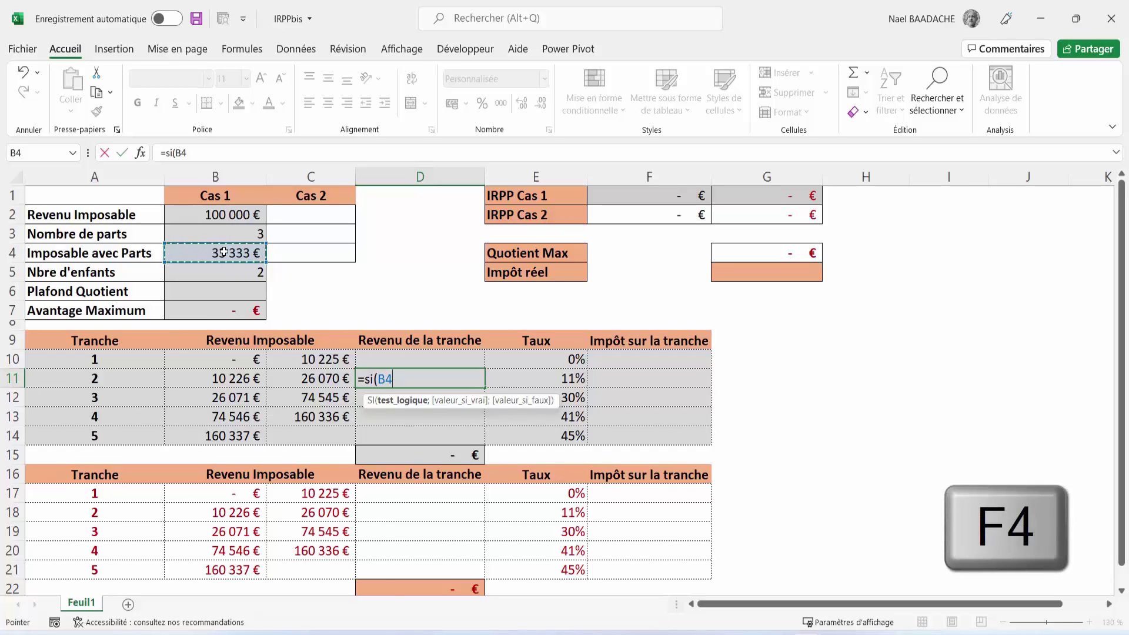
{"action": "key", "text": "F4"}
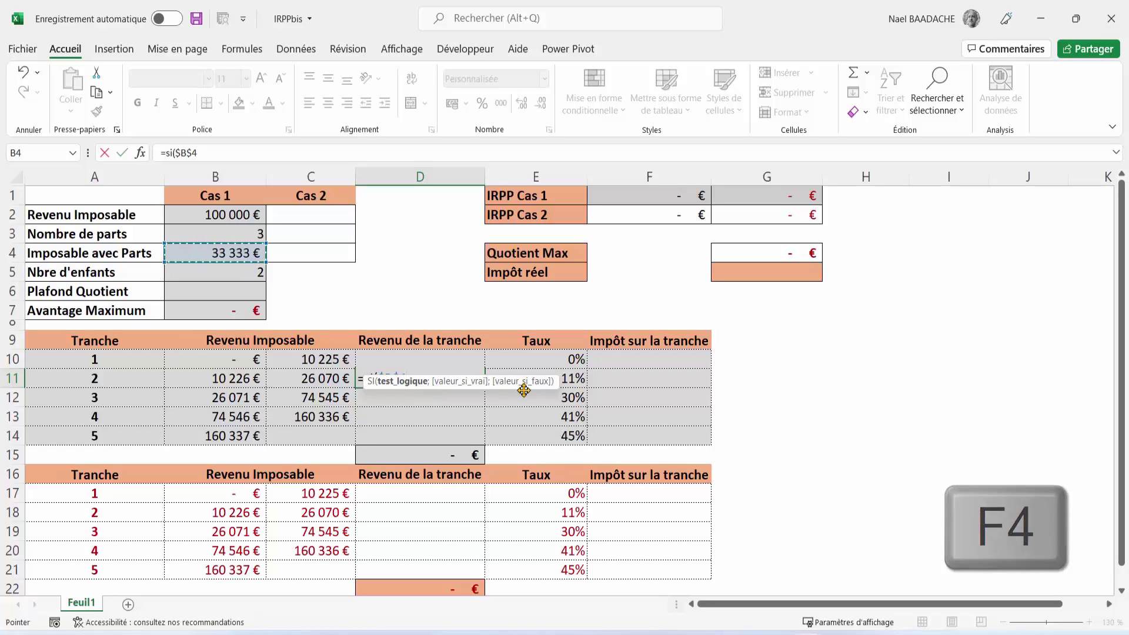
{"action": "left_click_drag", "start_coordinate": [523, 388], "coordinate": [527, 434]}
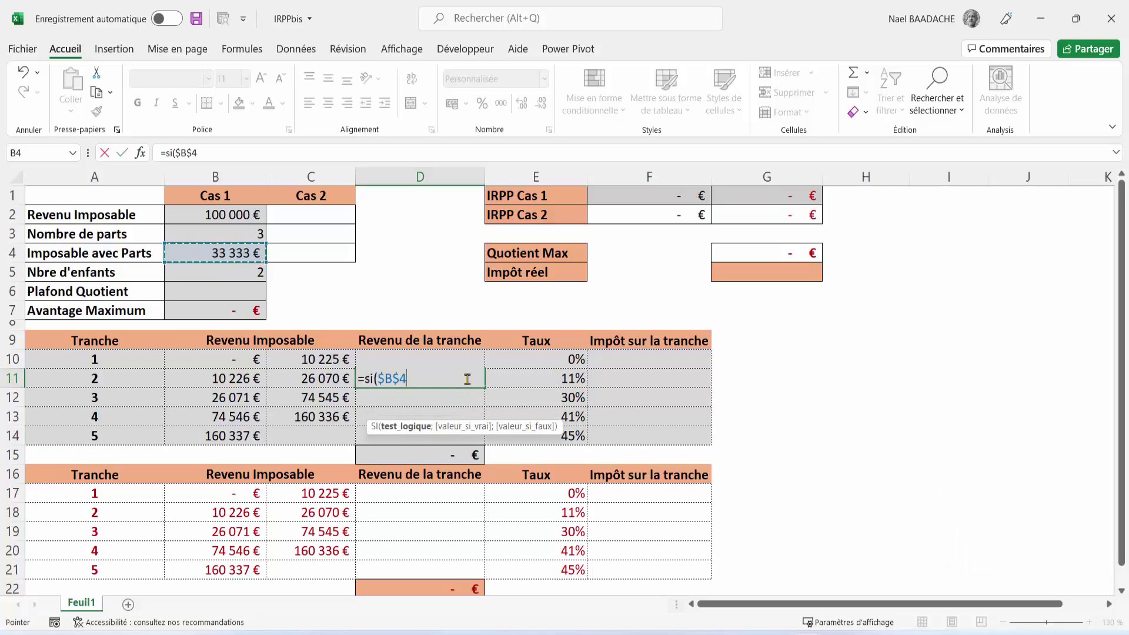
{"action": "type", "text": "<"}
{"action": "left_click", "coordinate": [221, 380]}
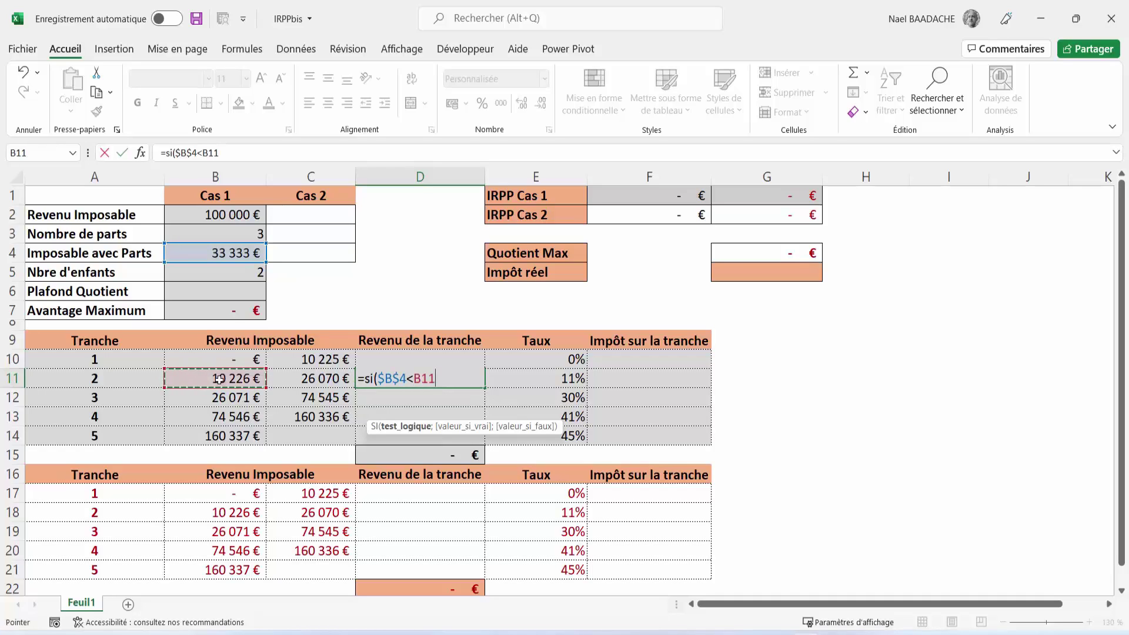
{"action": "type", "text": ";0"}
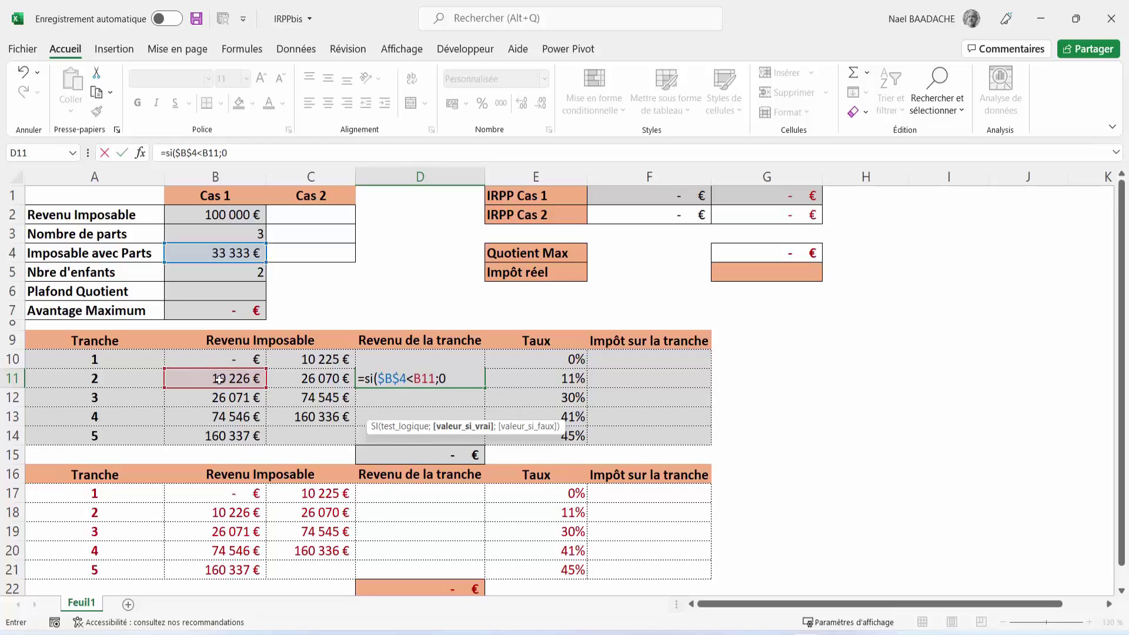
{"action": "type", "text": ";"}
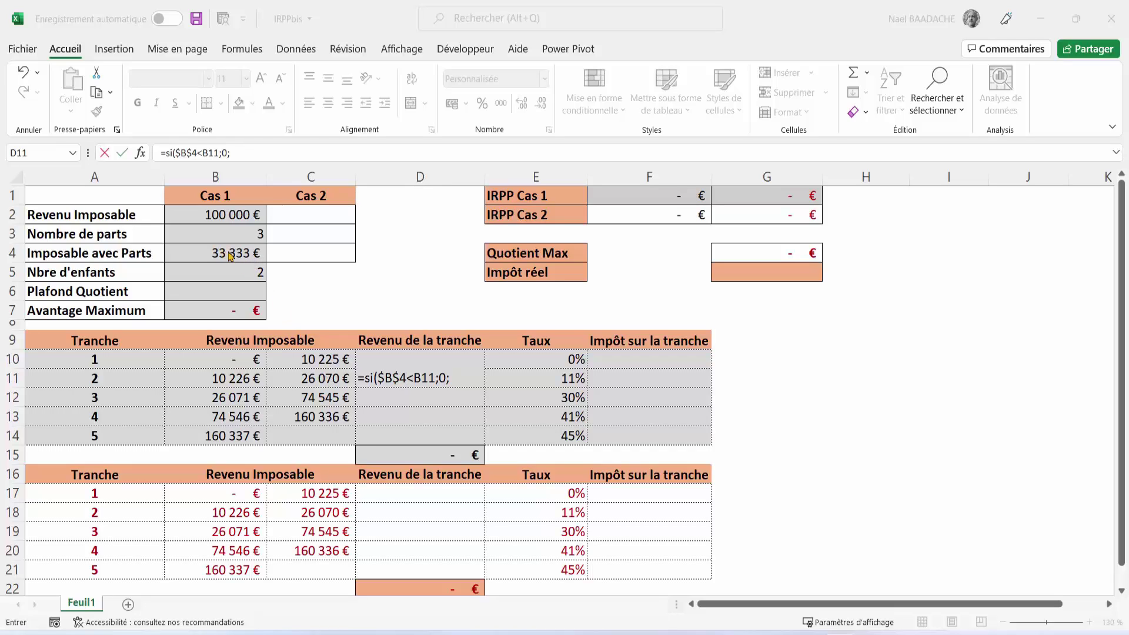
Step: Complete it with MIN($B$4;C11)-B11 and confirm, giving 15 844 € for bracket 2
{"action": "left_click", "coordinate": [471, 378]}
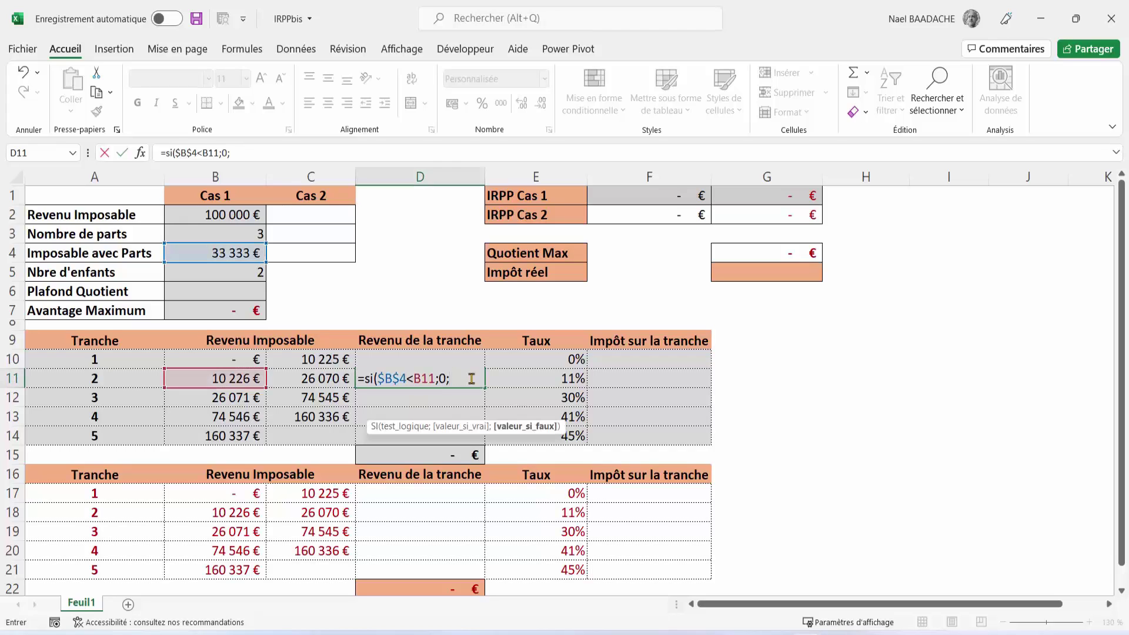
{"action": "type", "text": "min"}
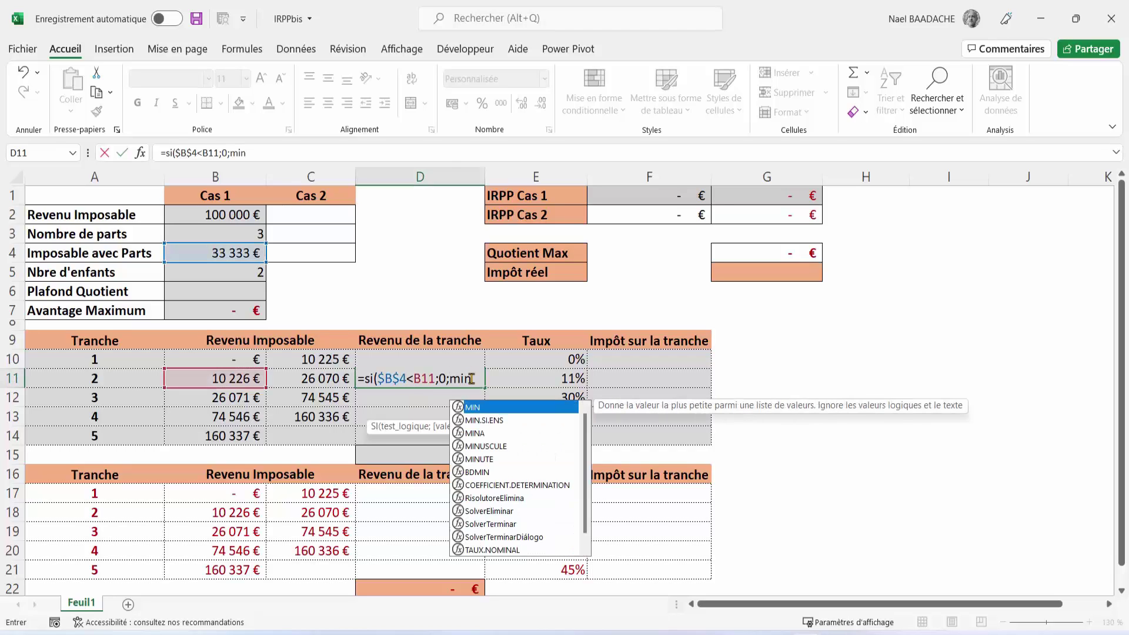
{"action": "type", "text": "("}
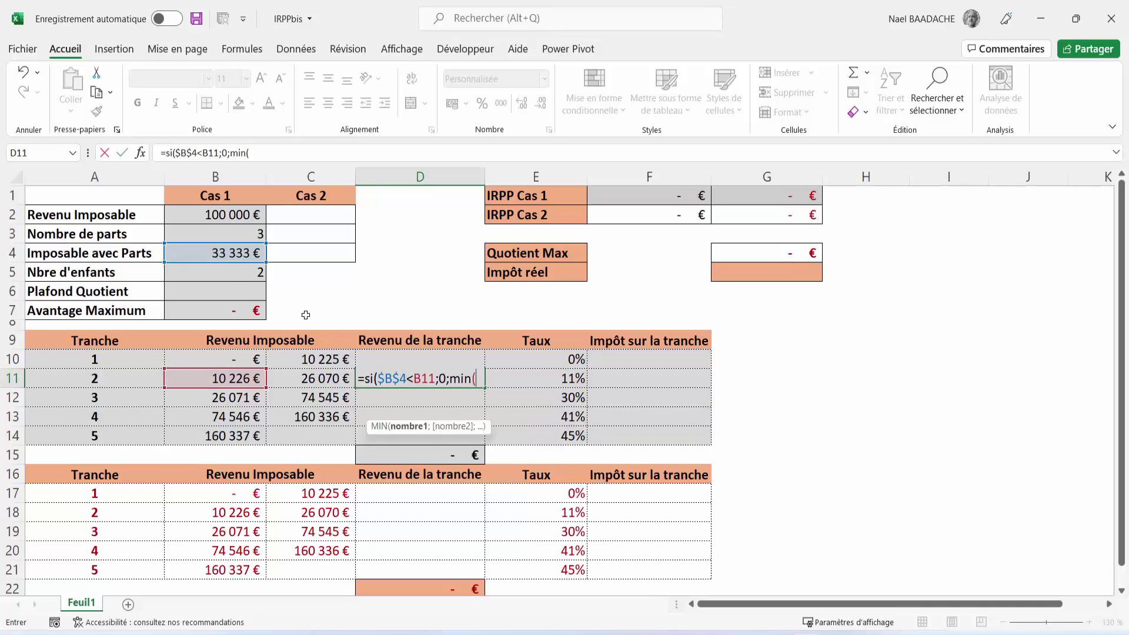
{"action": "left_click", "coordinate": [229, 253]}
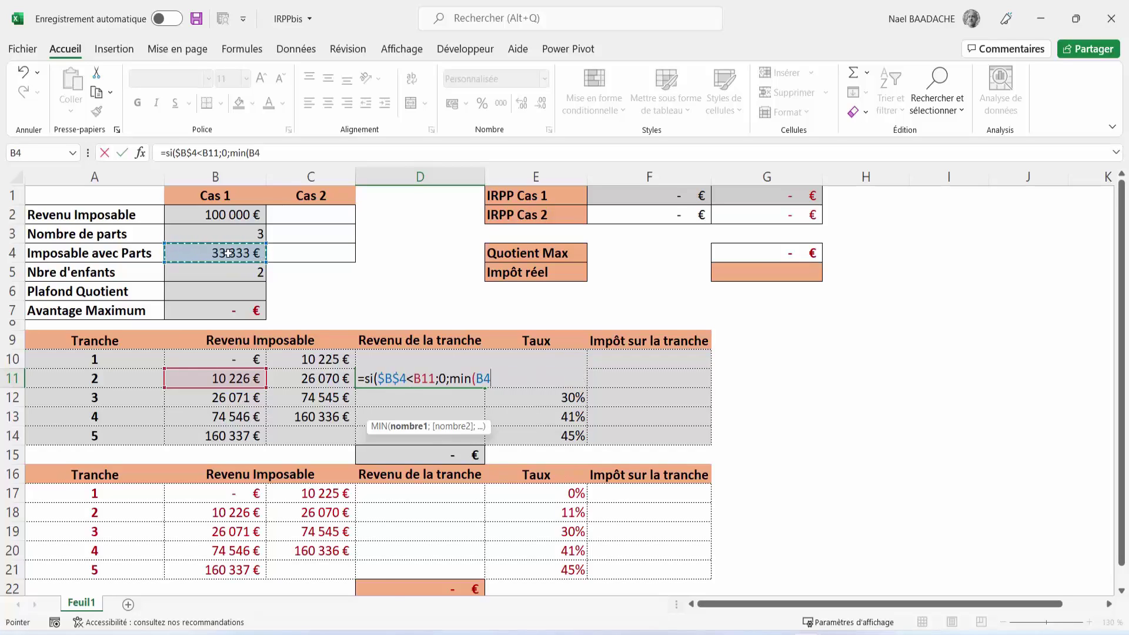
{"action": "key", "text": "F4"}
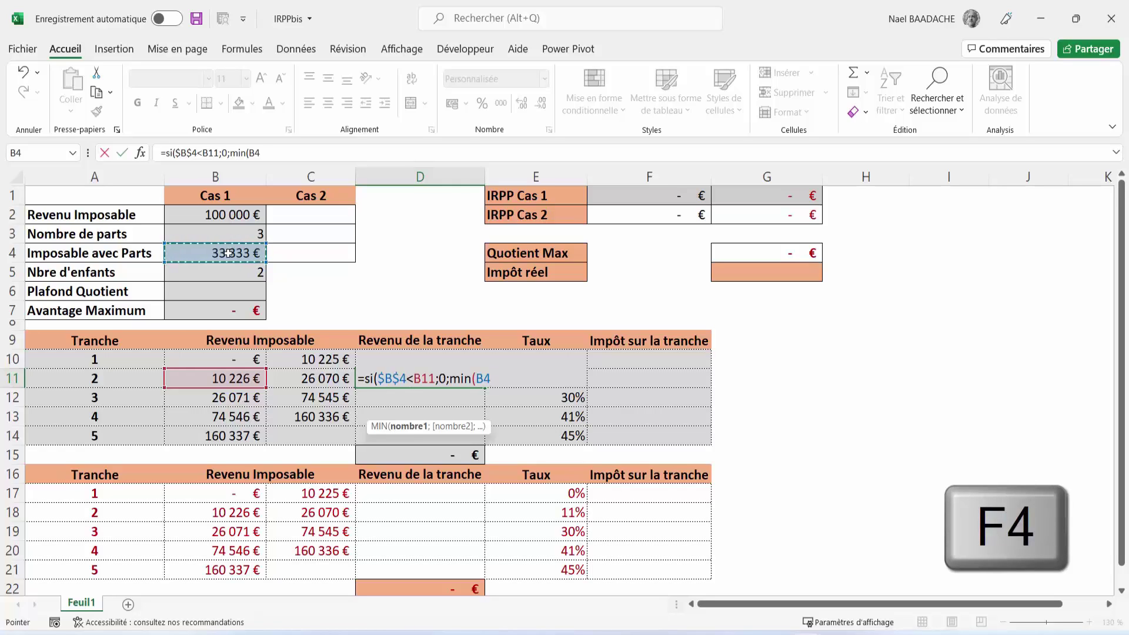
{"action": "key", "text": "F4"}
{"action": "type", "text": ";"}
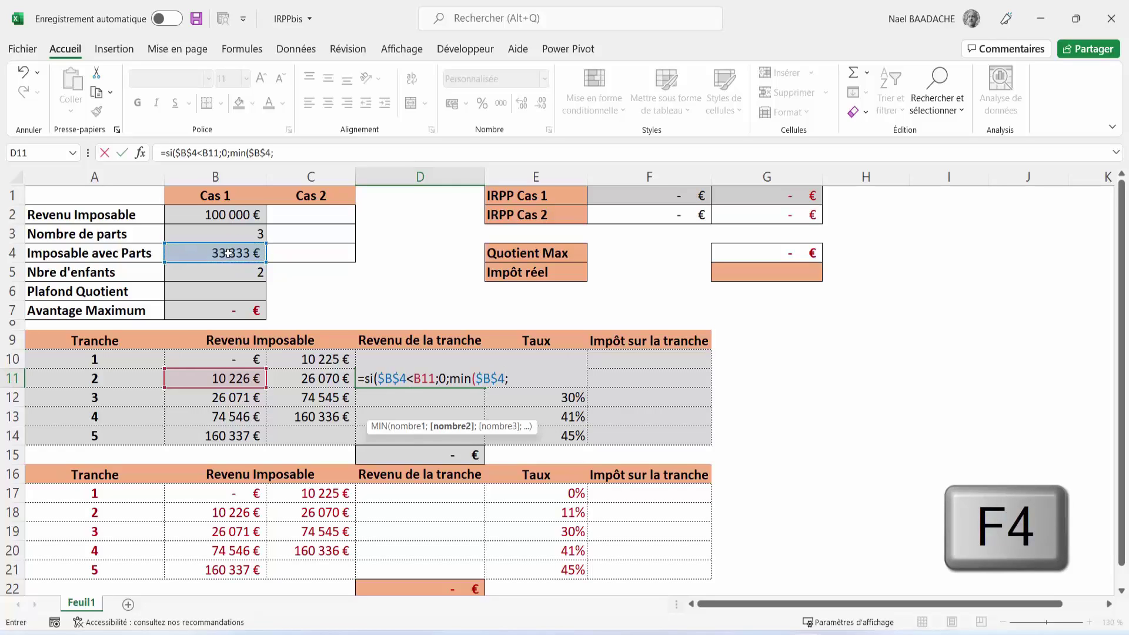
{"action": "left_click", "coordinate": [326, 379]}
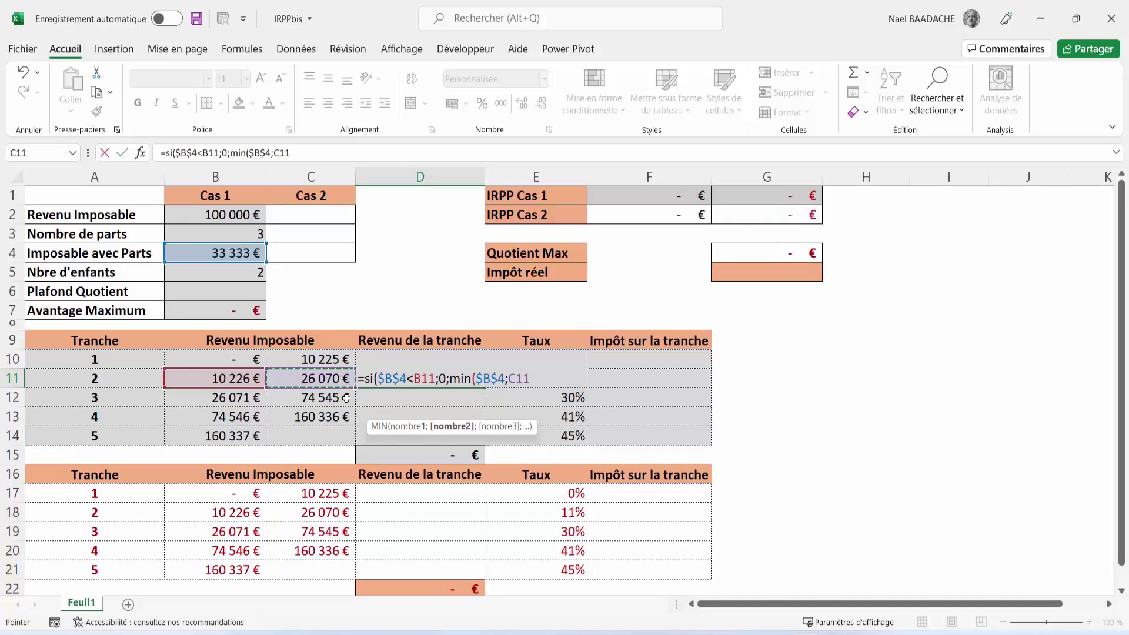
{"action": "type", "text": ")"}
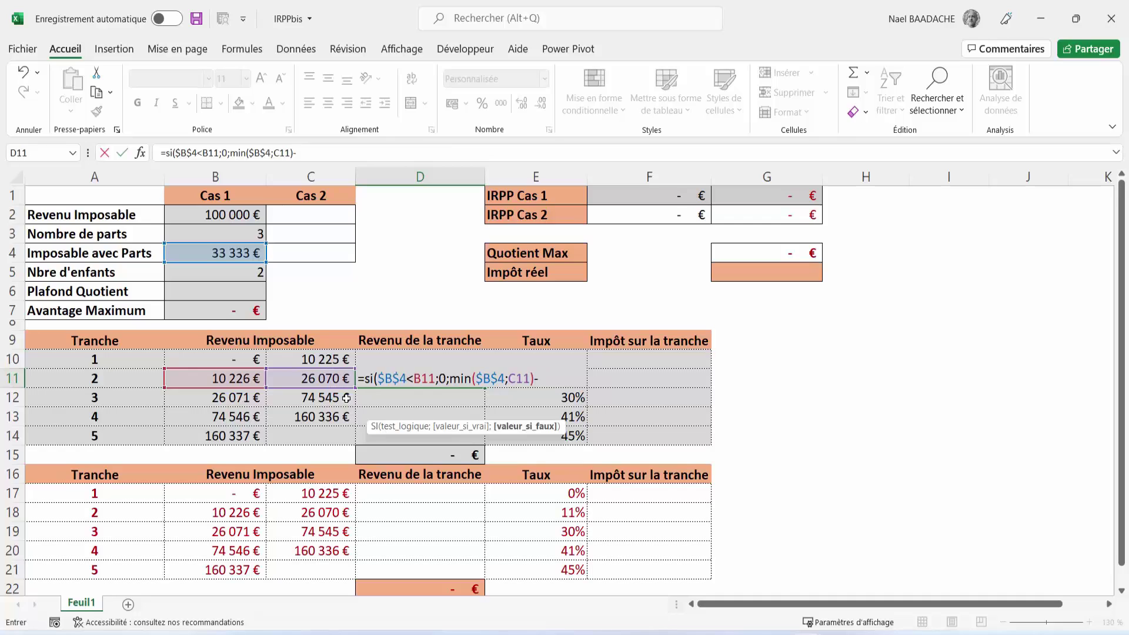
{"action": "type", "text": "-"}
{"action": "left_click", "coordinate": [236, 380]}
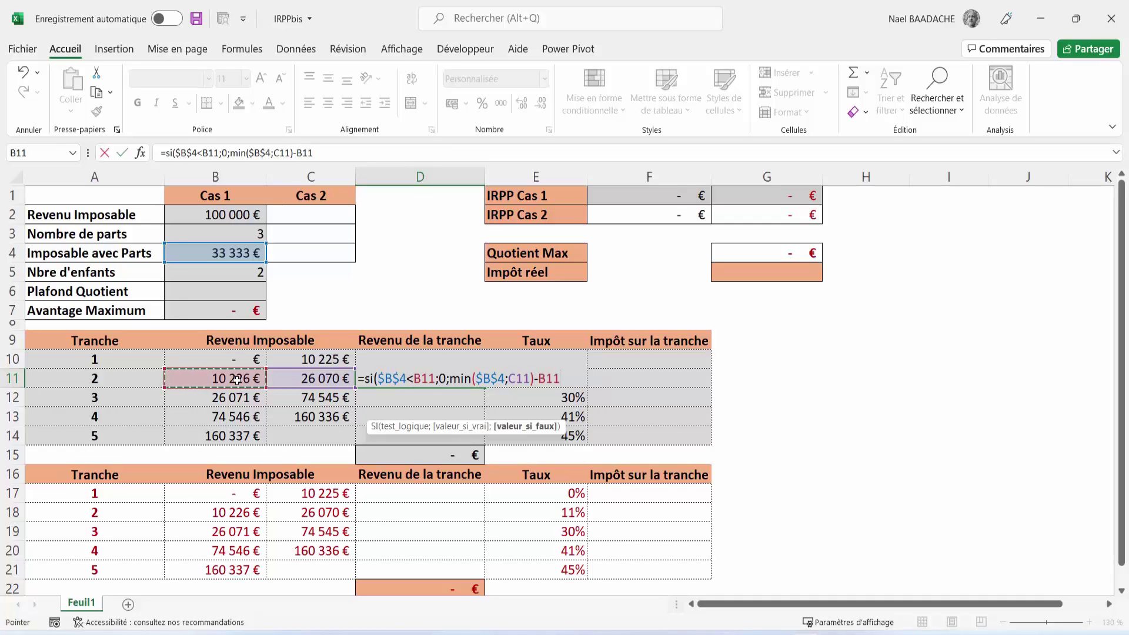
{"action": "type", "text": ")"}
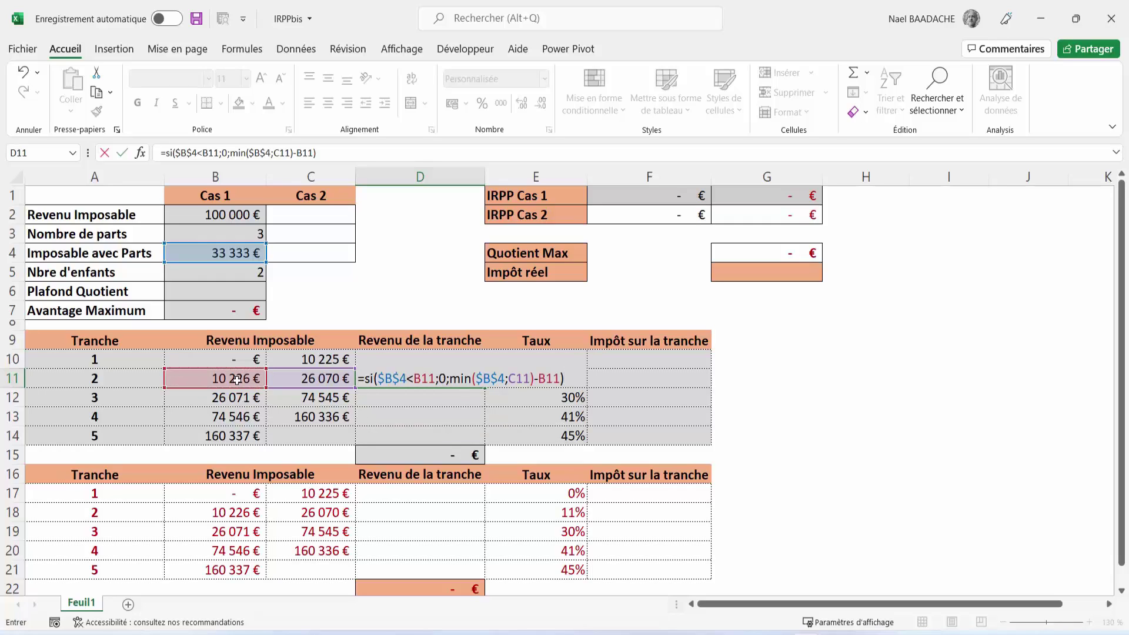
{"action": "key", "text": "Return"}
{"action": "left_click", "coordinate": [399, 380]}
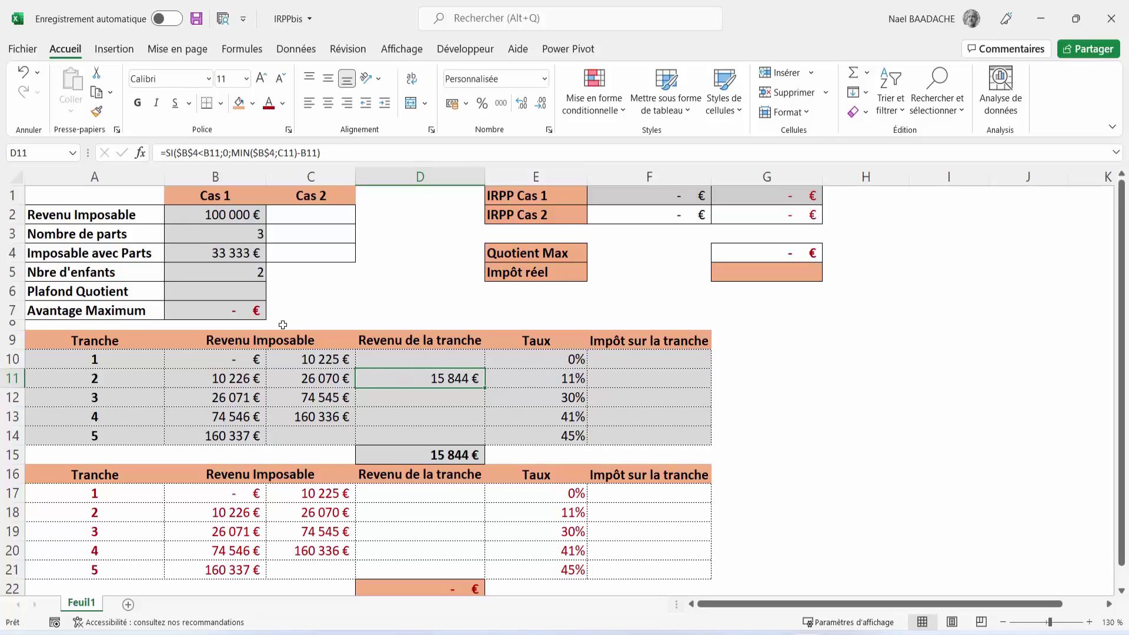
{"action": "left_click", "coordinate": [223, 254]}
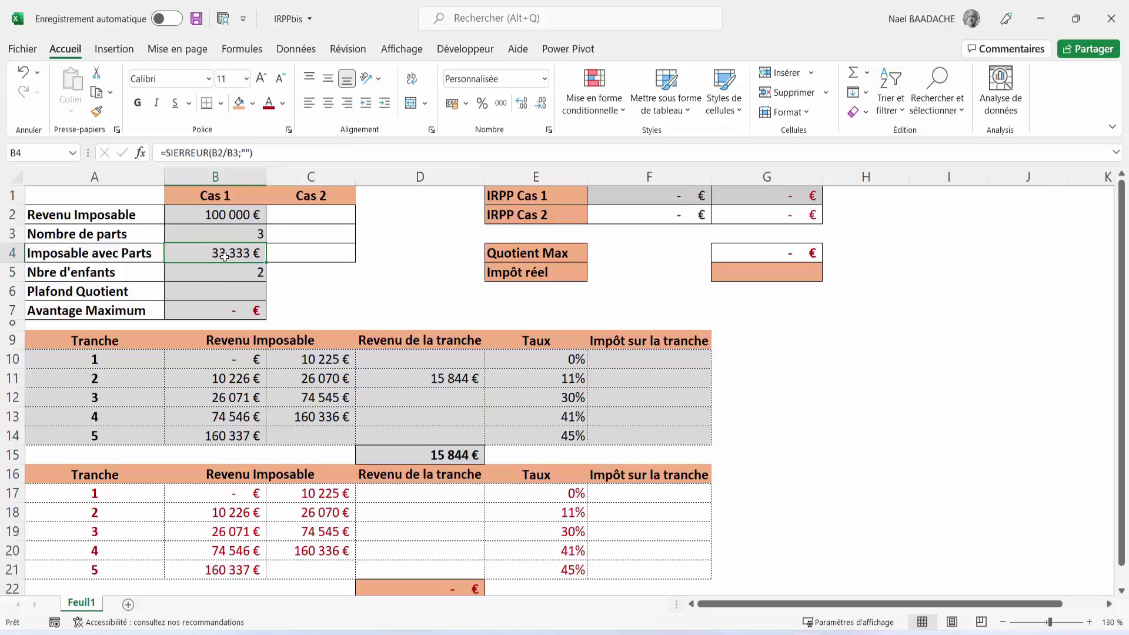
{"action": "left_click", "coordinate": [312, 377]}
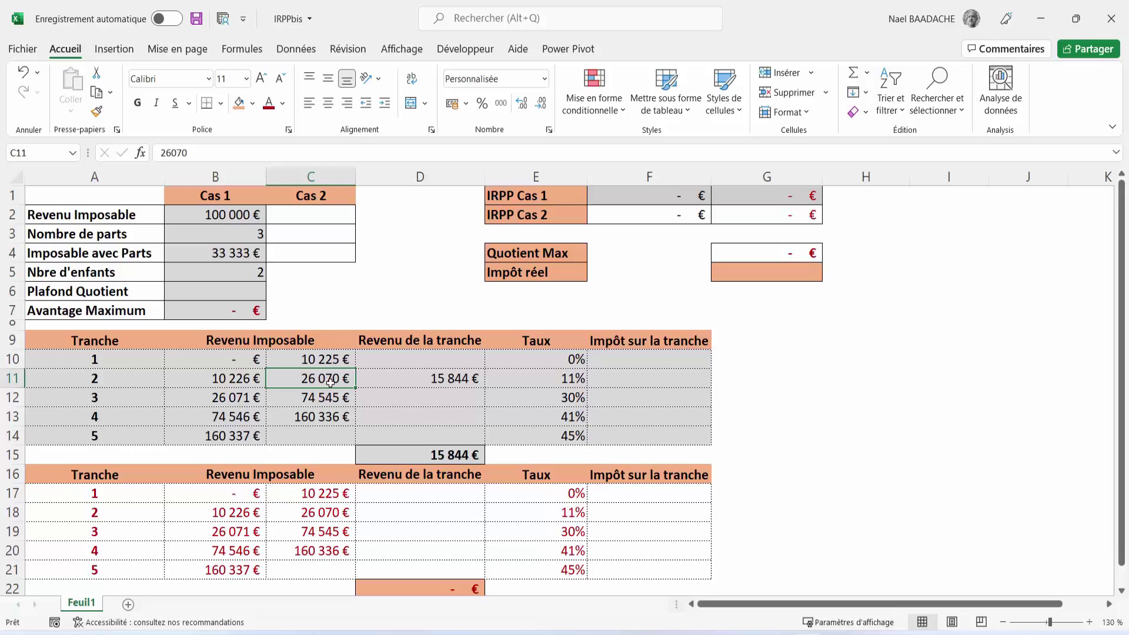
{"action": "left_click", "coordinate": [449, 378]}
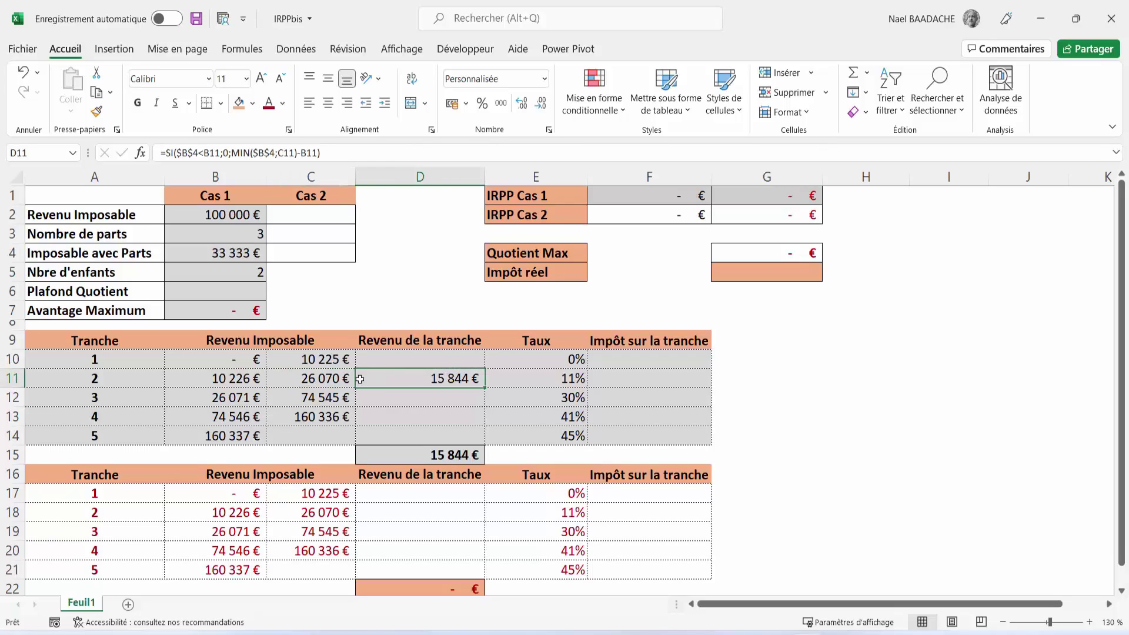
{"action": "left_click", "coordinate": [329, 378]}
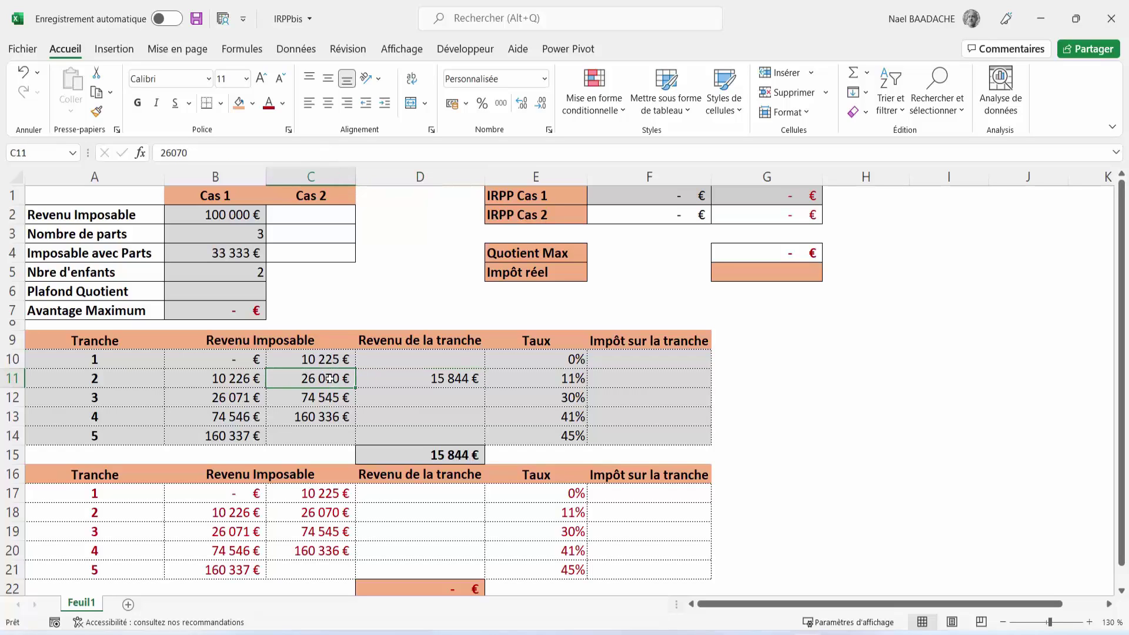
{"action": "left_click", "coordinate": [228, 378]}
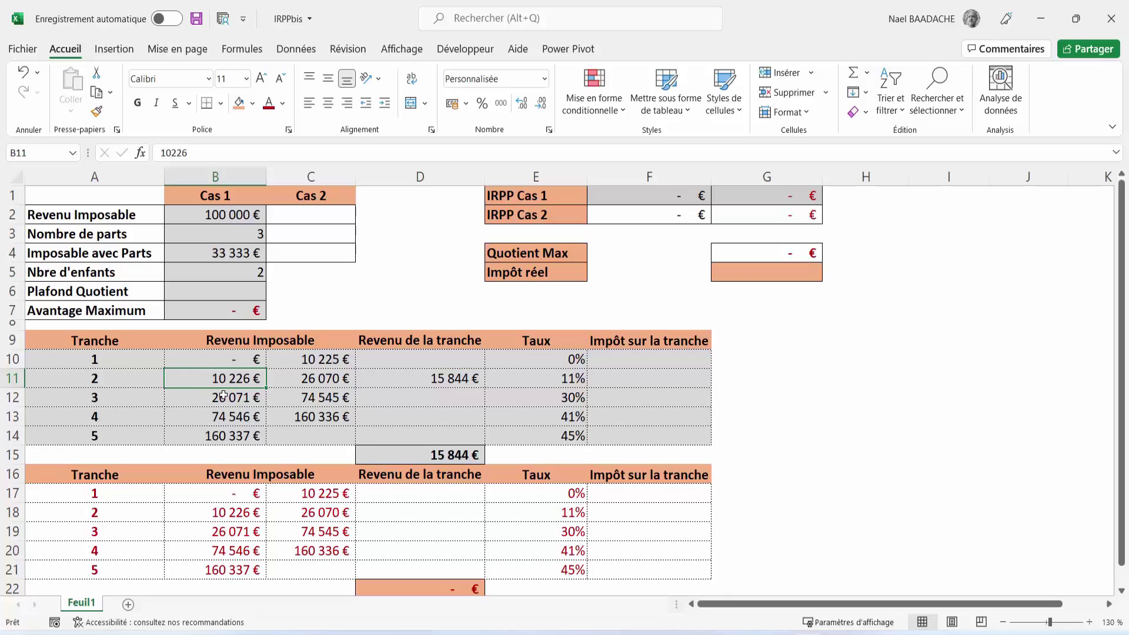
{"action": "left_click", "coordinate": [223, 396]}
{"action": "left_click_drag", "start_coordinate": [224, 399], "coordinate": [315, 400]}
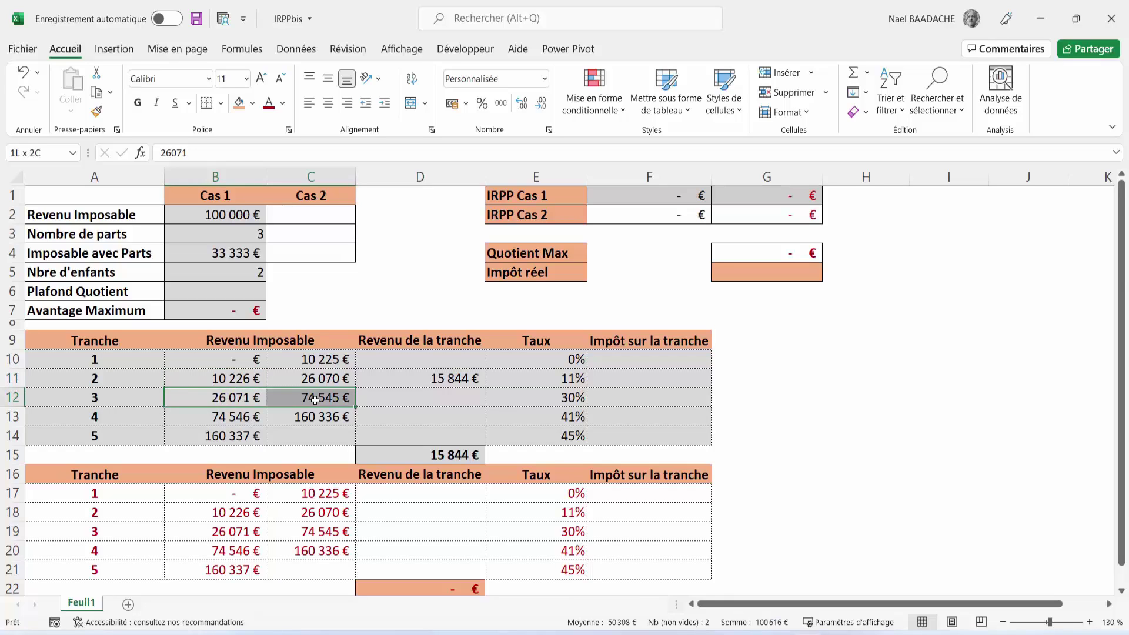
{"action": "left_click", "coordinate": [467, 381]}
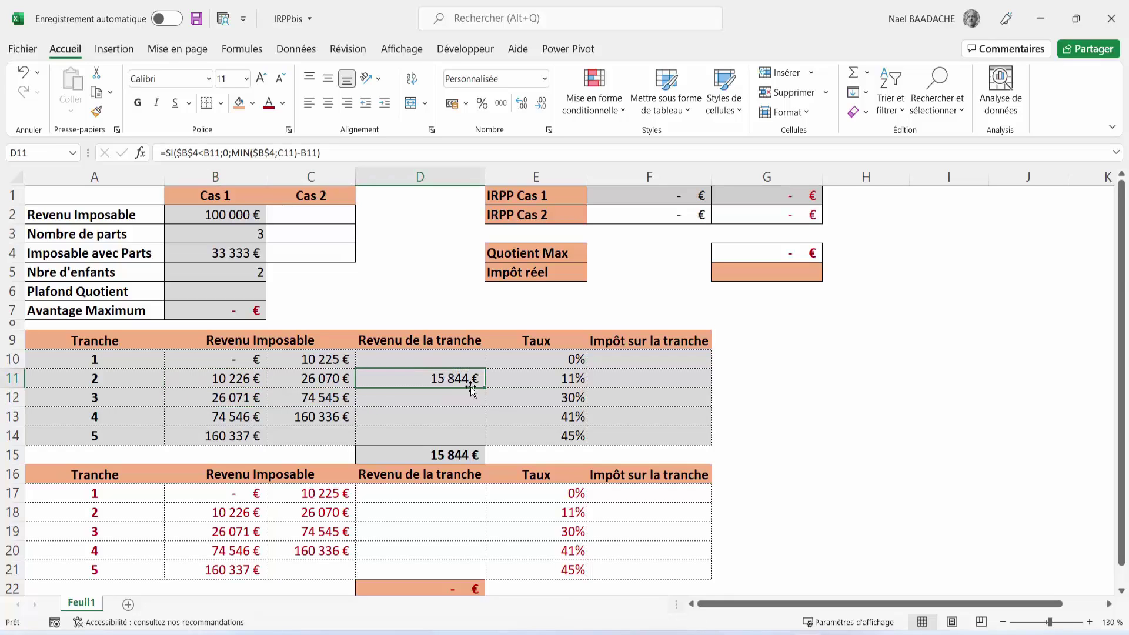
Step: Copy D11's tranche income formula down to D14 and up into D10
{"action": "left_click_drag", "start_coordinate": [480, 386], "coordinate": [473, 442]}
{"action": "left_click", "coordinate": [456, 396]}
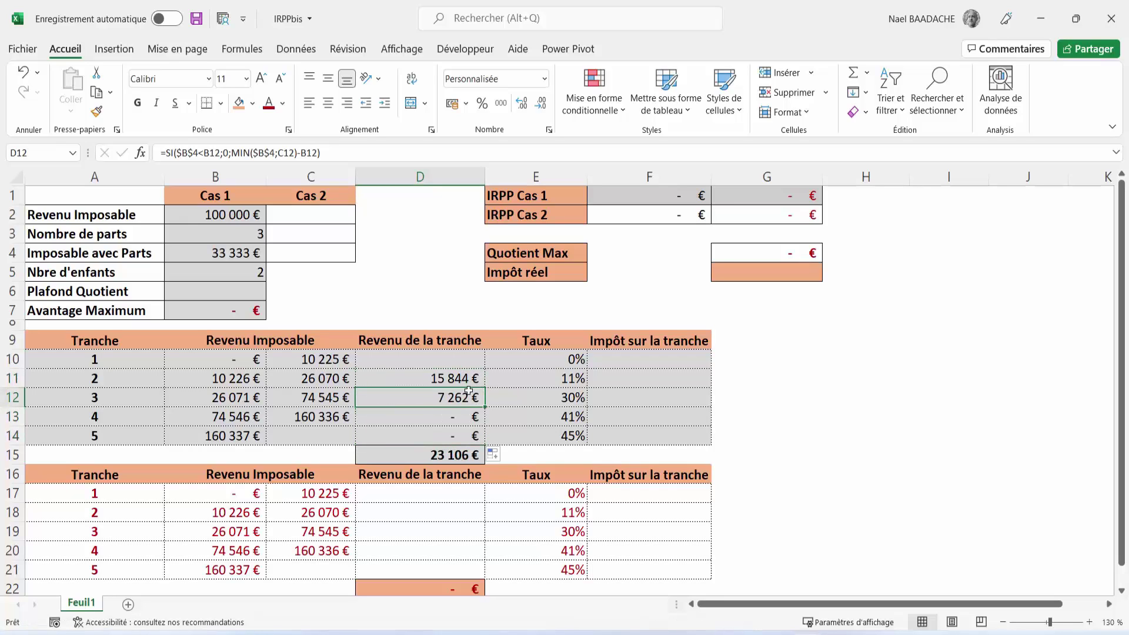
{"action": "left_click", "coordinate": [477, 373]}
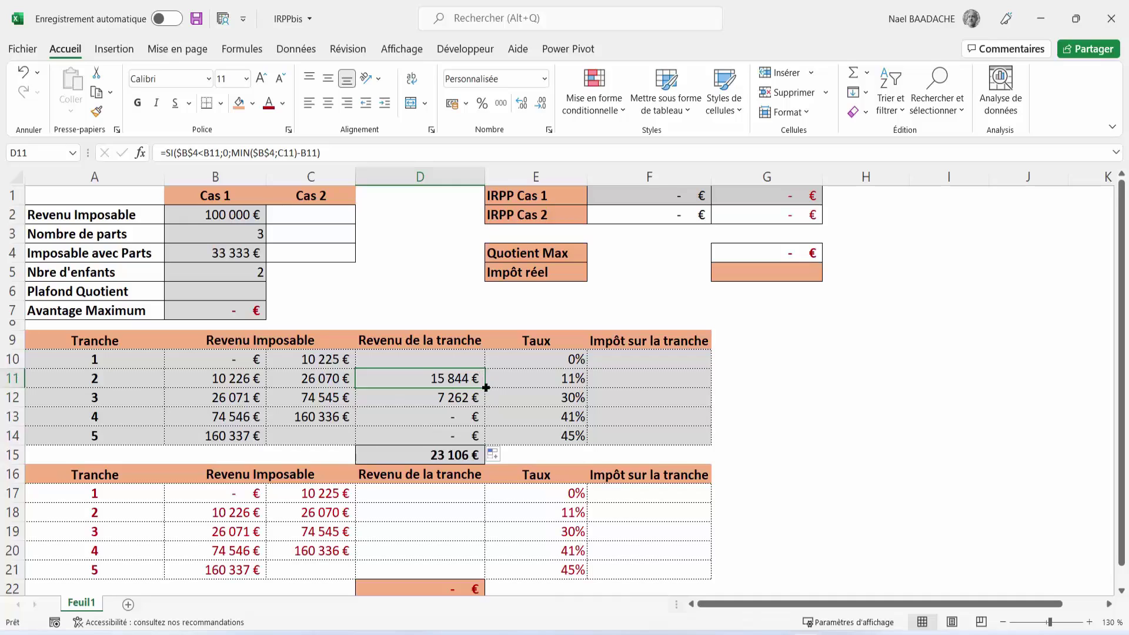
{"action": "left_click_drag", "start_coordinate": [485, 385], "coordinate": [464, 360]}
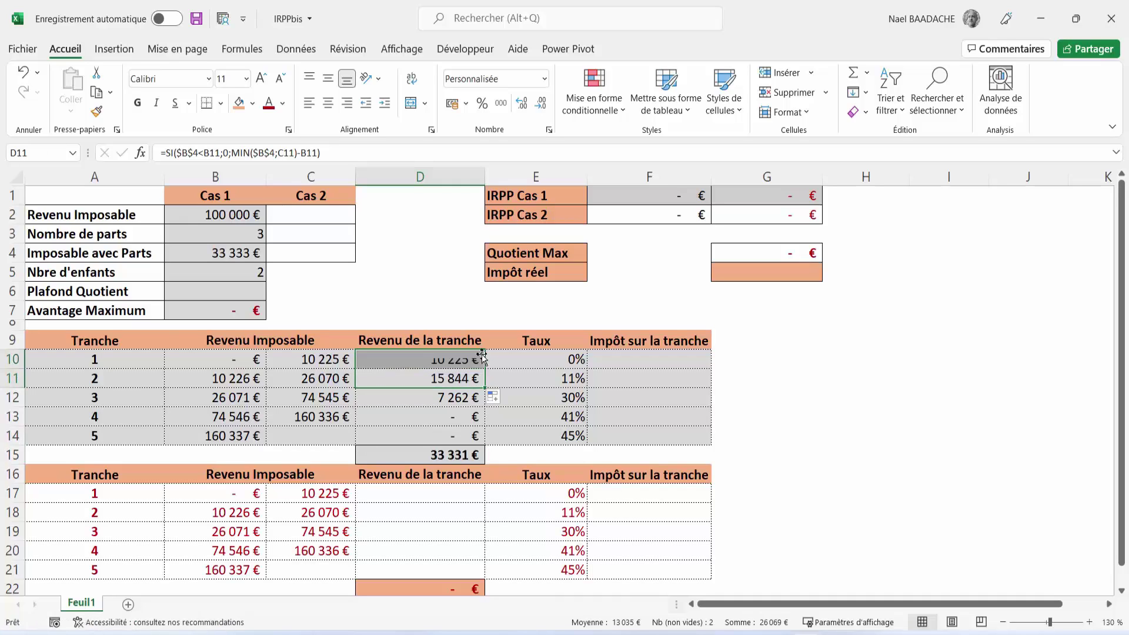
{"action": "left_click", "coordinate": [462, 359]}
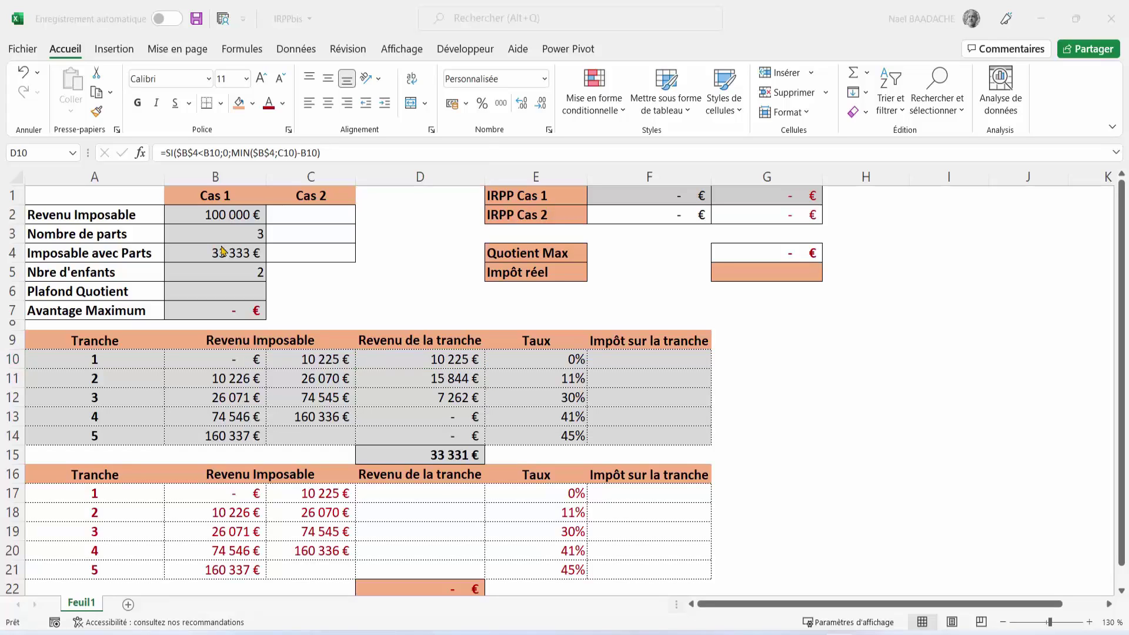
{"action": "key", "text": "F2"}
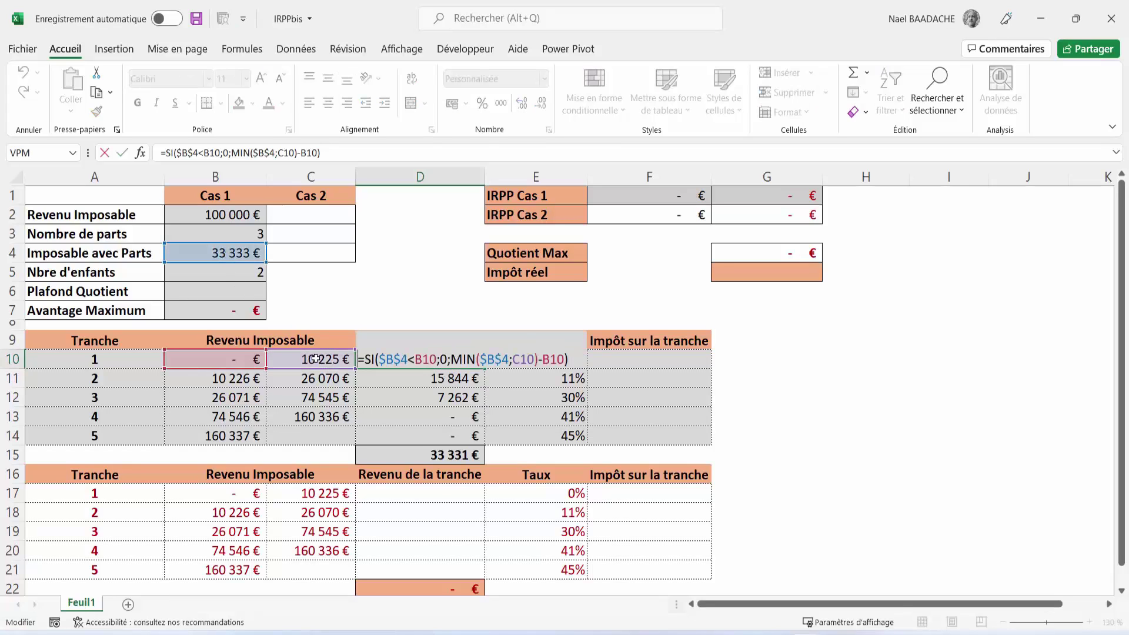
{"action": "key", "text": "Return"}
Step: Verify the bracket bounds, income per share and the 33 331 € tranche income total
{"action": "left_click", "coordinate": [316, 359]}
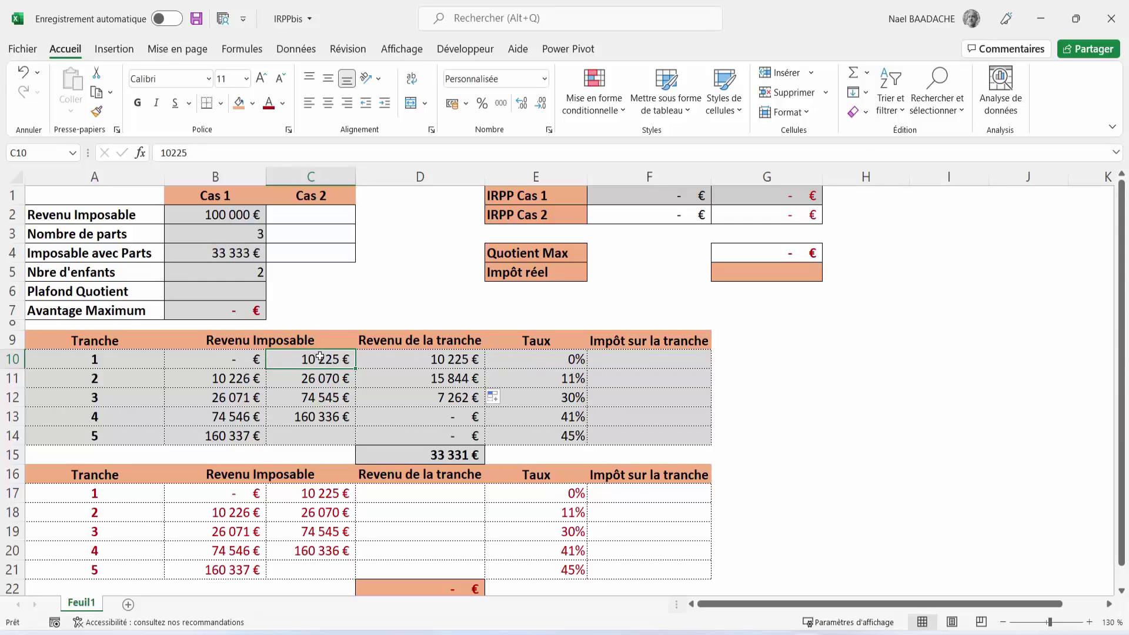
{"action": "left_click", "coordinate": [460, 360]}
{"action": "left_click", "coordinate": [234, 381]}
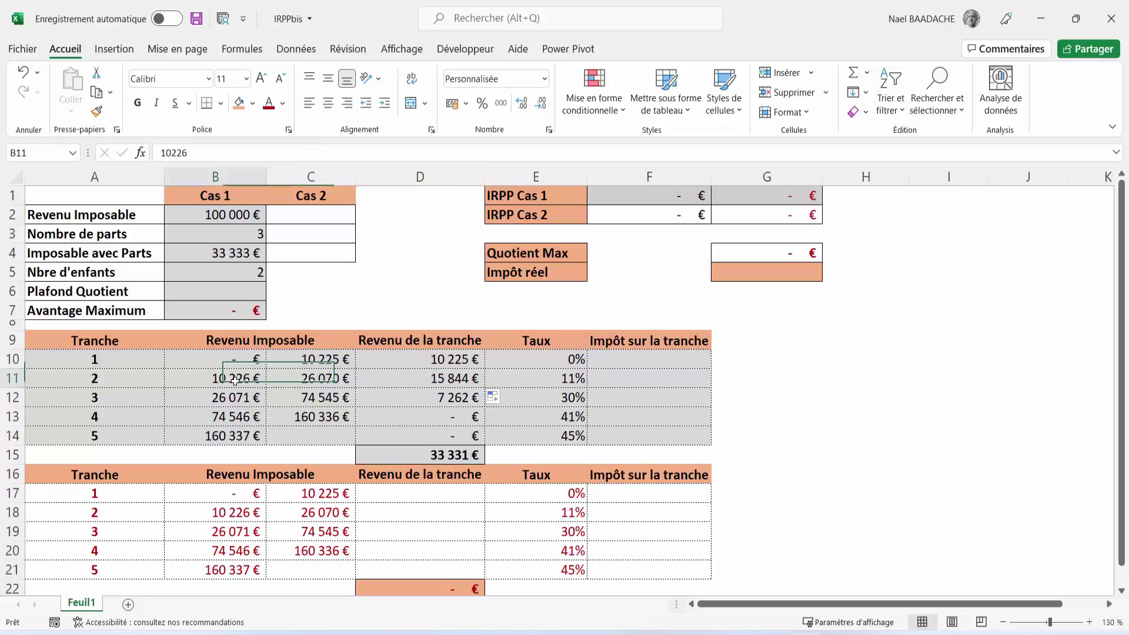
{"action": "left_click", "coordinate": [257, 398]}
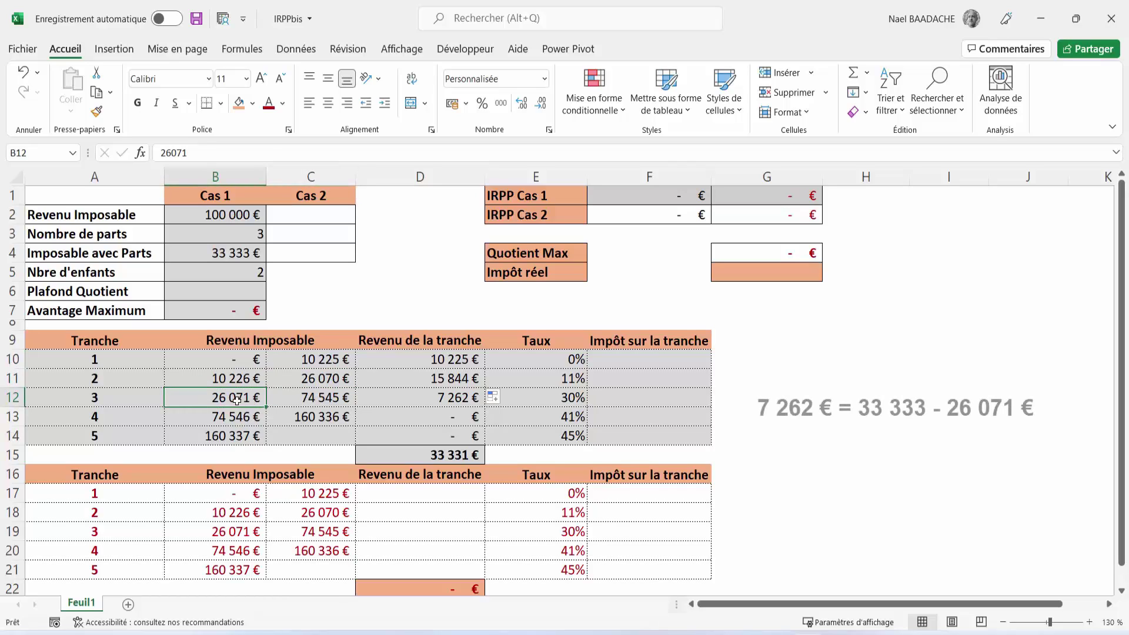
{"action": "left_click", "coordinate": [317, 400]}
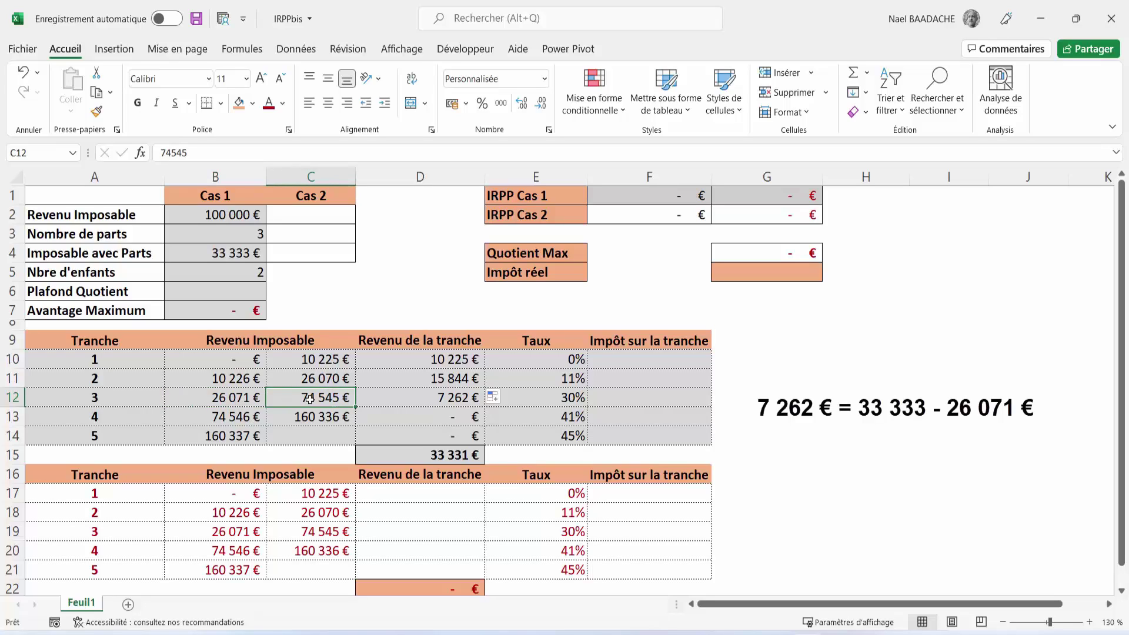
{"action": "left_click", "coordinate": [236, 401]}
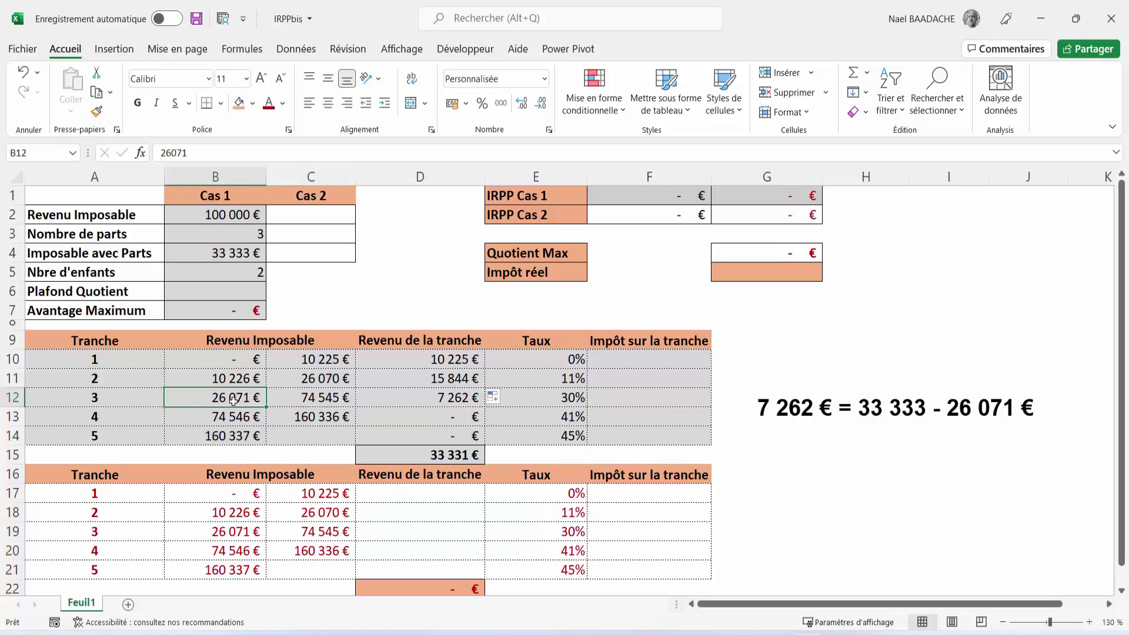
{"action": "left_click", "coordinate": [236, 256]}
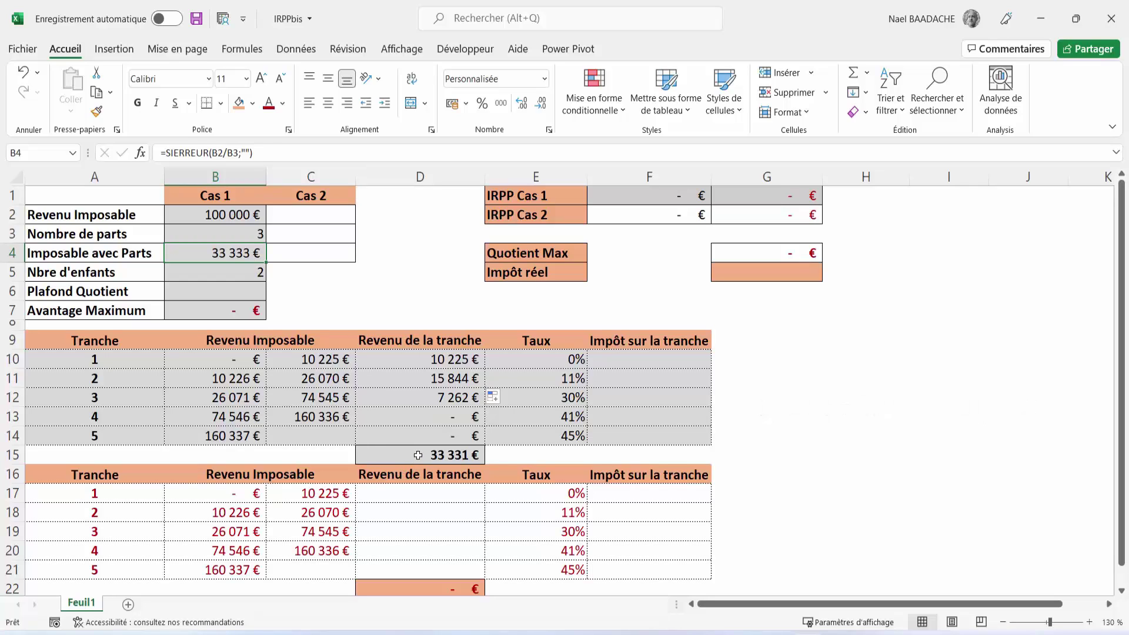
{"action": "left_click", "coordinate": [418, 455]}
{"action": "left_click_drag", "start_coordinate": [448, 359], "coordinate": [435, 438]}
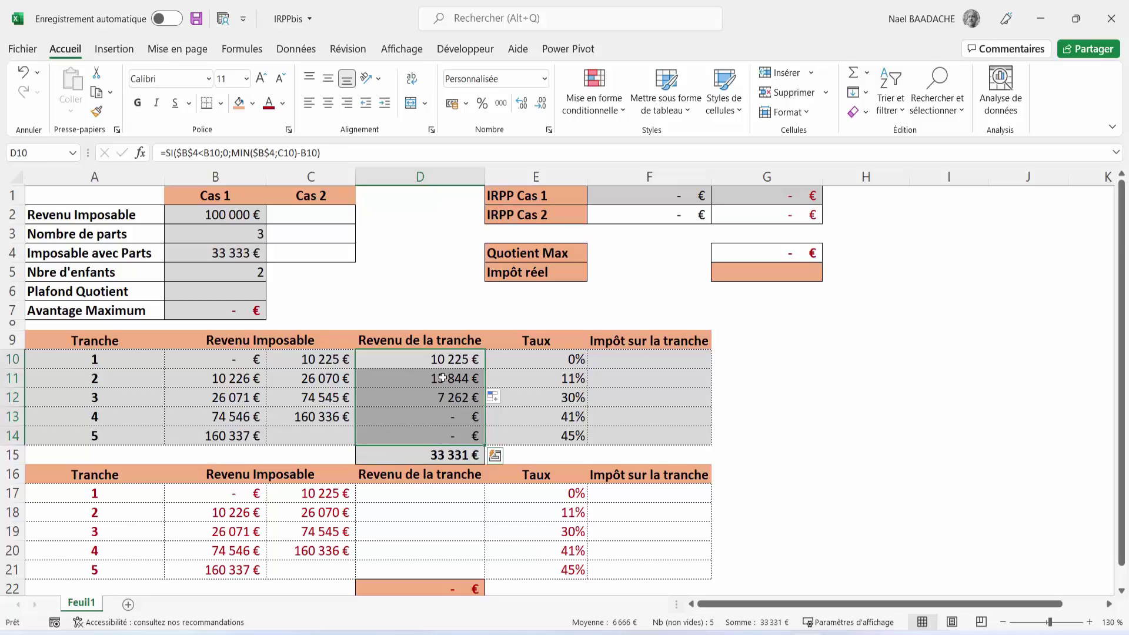
{"action": "left_click", "coordinate": [432, 455]}
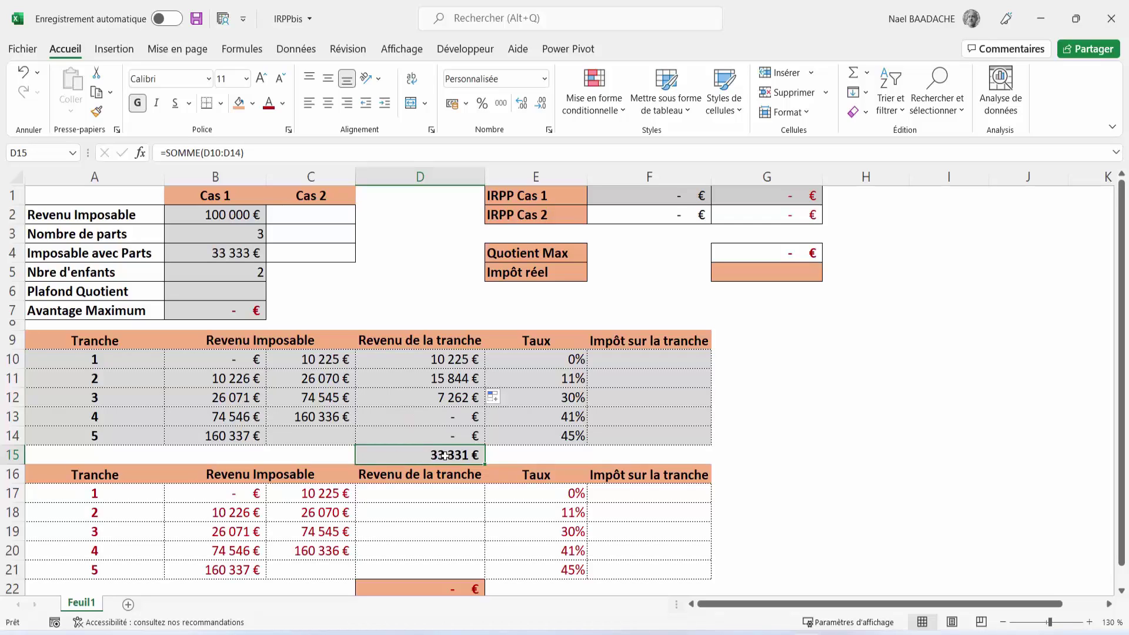
{"action": "left_click", "coordinate": [232, 254]}
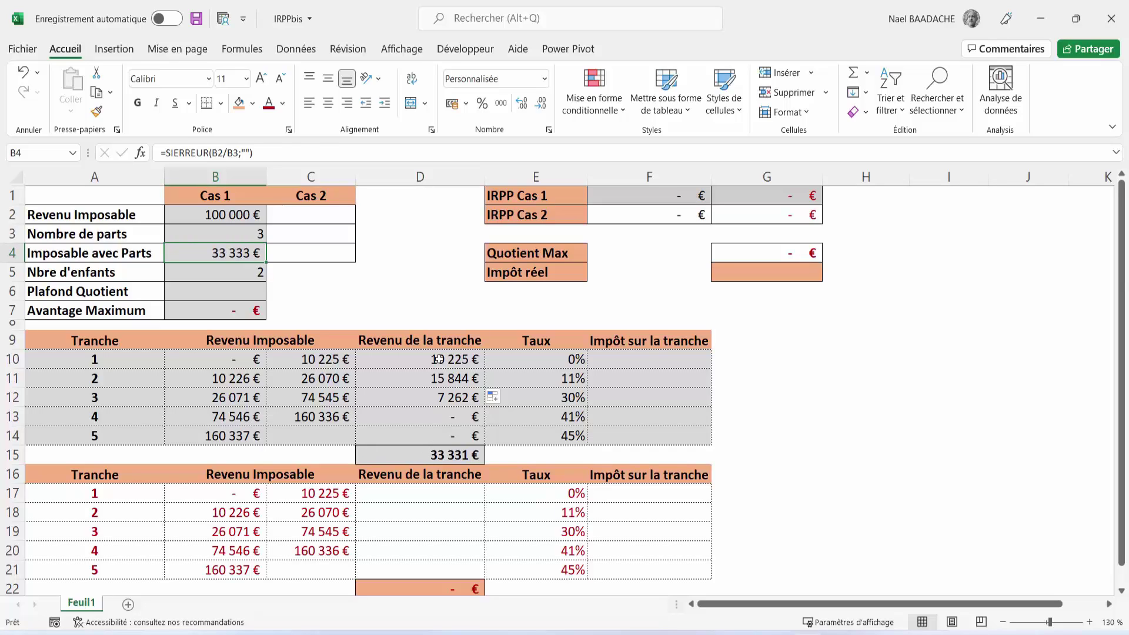
{"action": "left_click_drag", "start_coordinate": [438, 360], "coordinate": [438, 418]}
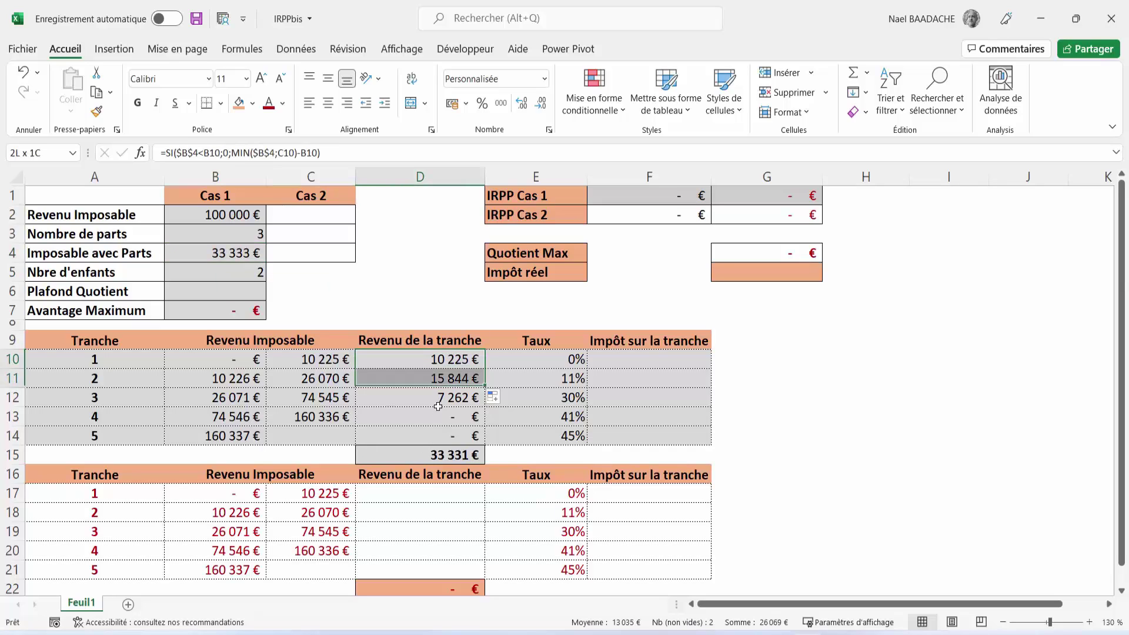
Step: Enter =D10*E10 in F10 to compute tranche 1's tax
{"action": "left_click", "coordinate": [629, 359]}
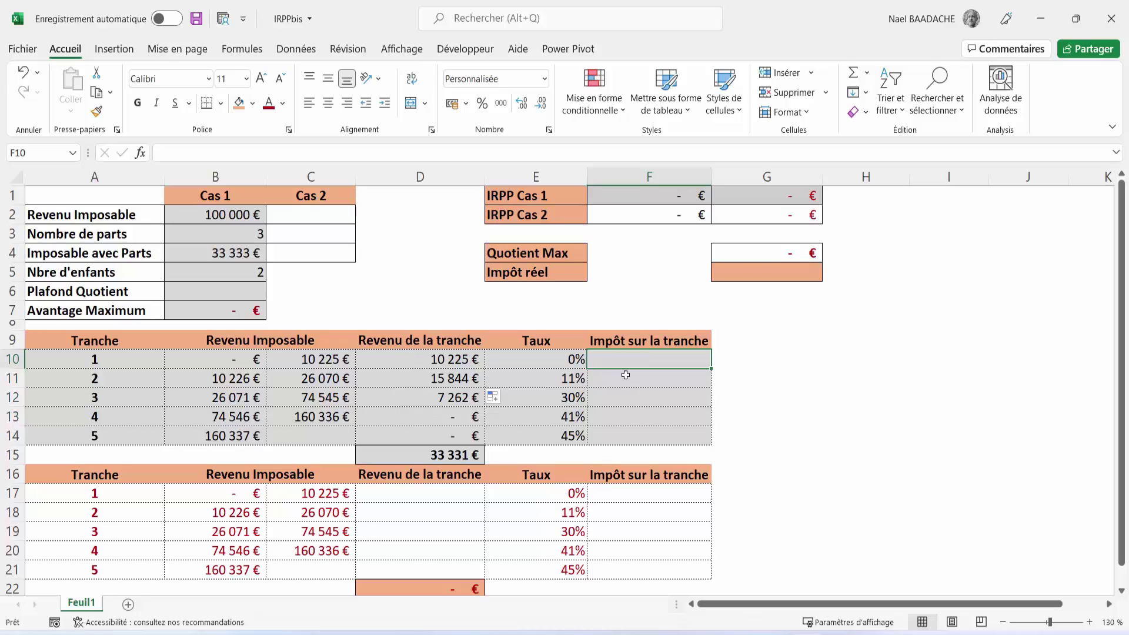
{"action": "type", "text": "="}
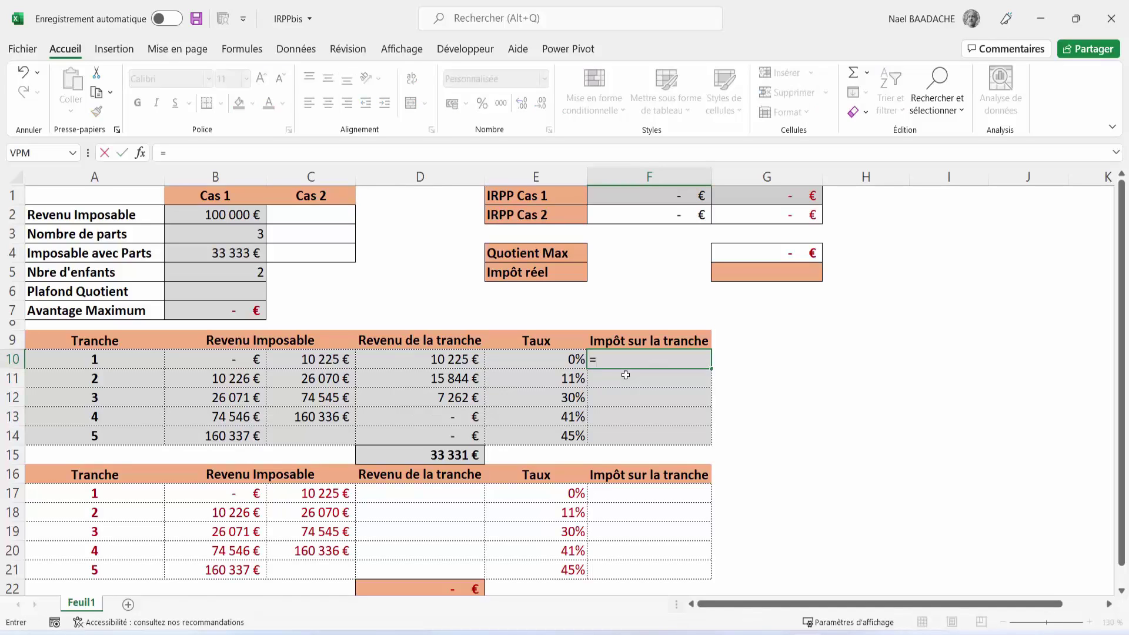
{"action": "left_click", "coordinate": [442, 360]}
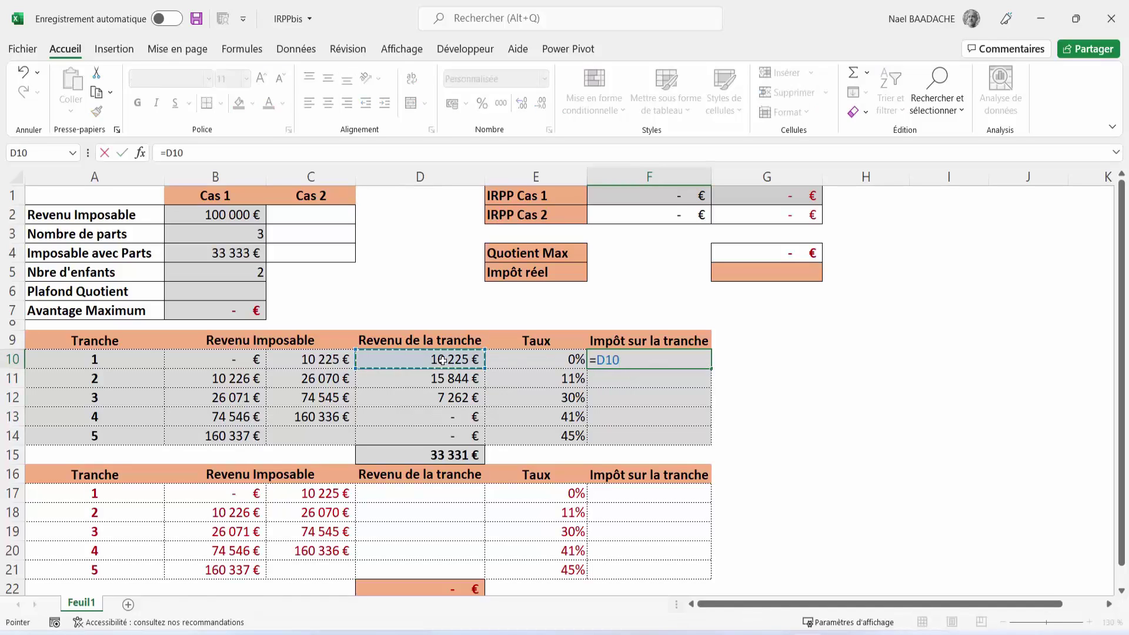
{"action": "type", "text": "*"}
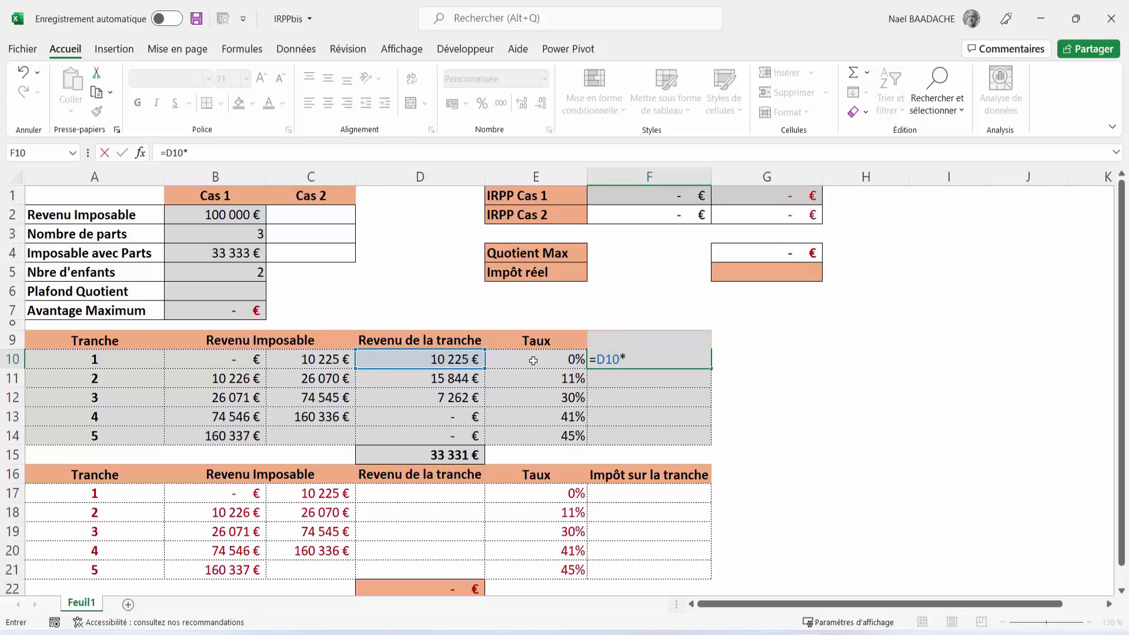
{"action": "left_click", "coordinate": [539, 359]}
{"action": "key", "text": "Return"}
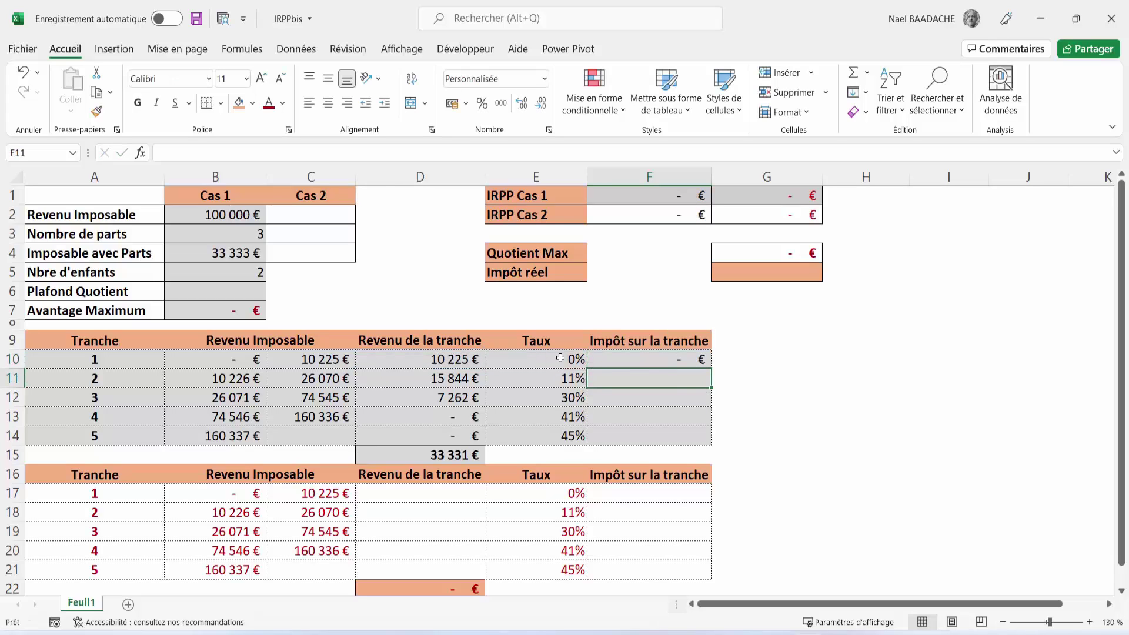
Step: Fill the tax formula down to F14 and verify F1's =SOMME(F10:F14) total of 3 922 €
{"action": "left_click", "coordinate": [642, 365]}
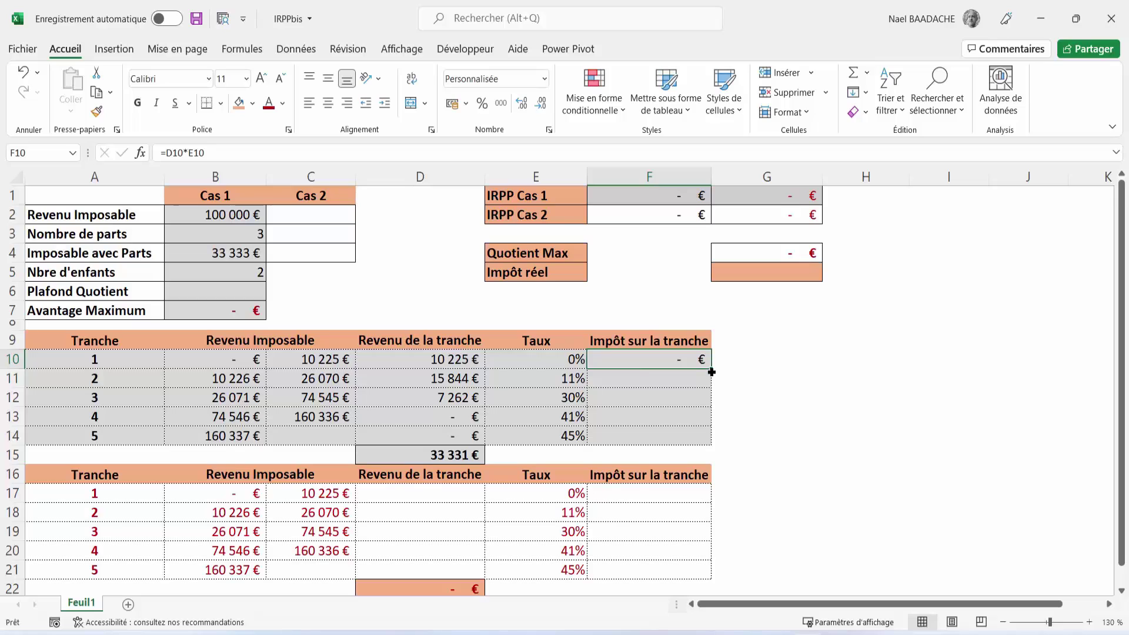
{"action": "left_click_drag", "start_coordinate": [711, 368], "coordinate": [704, 444]}
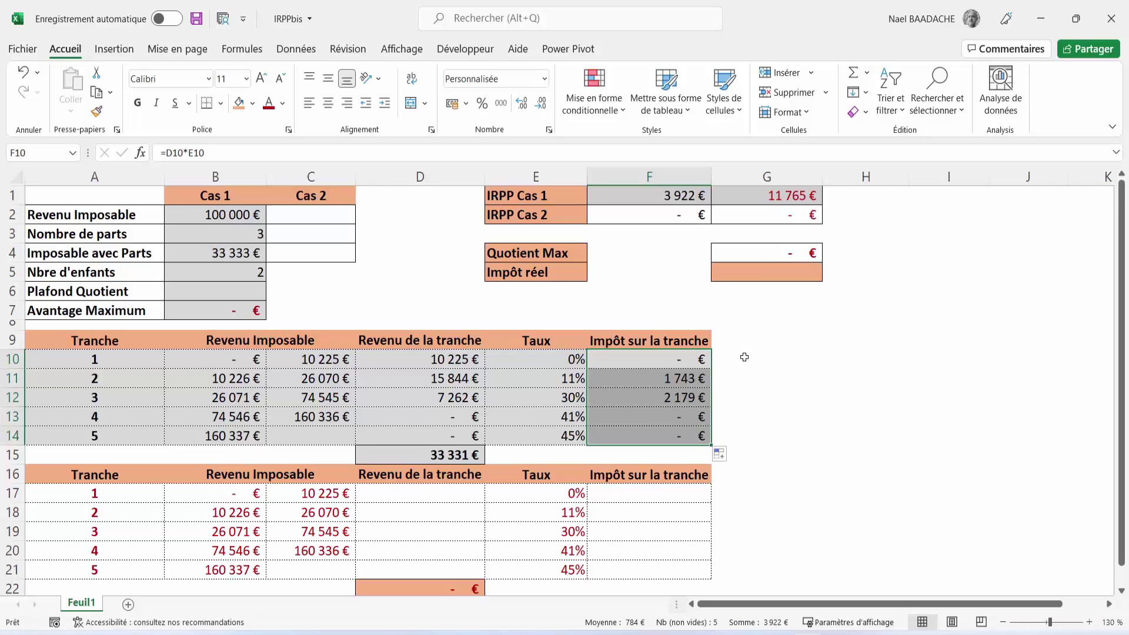
{"action": "left_click", "coordinate": [677, 196]}
{"action": "double_click", "coordinate": [677, 196]}
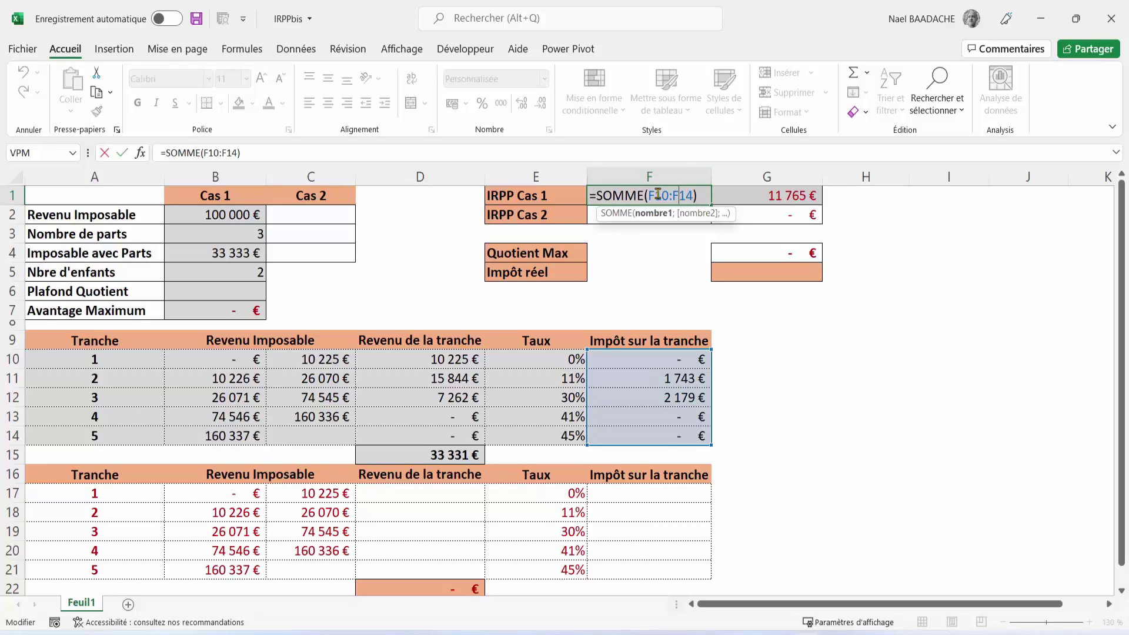
{"action": "key", "text": "Escape"}
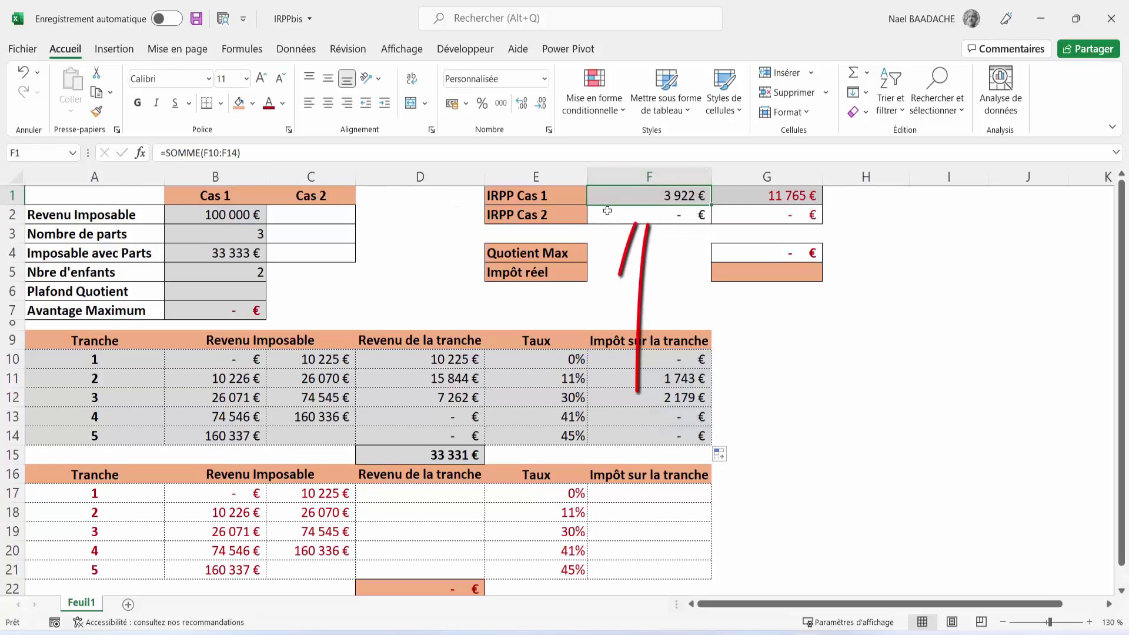
{"action": "left_click", "coordinate": [678, 377]}
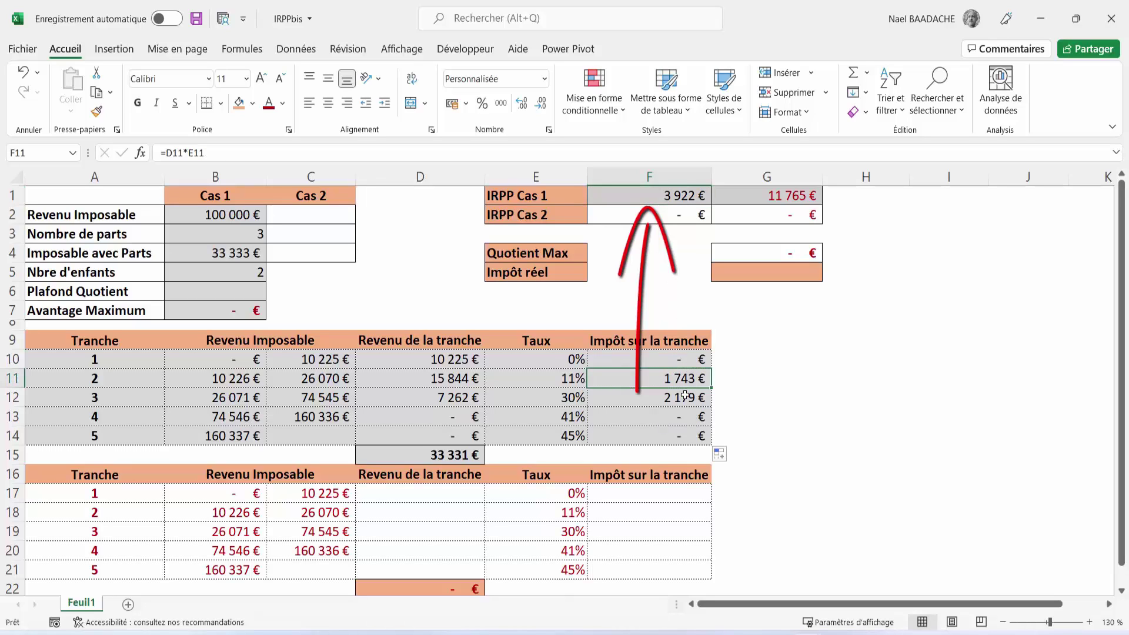
{"action": "left_click", "coordinate": [687, 400]}
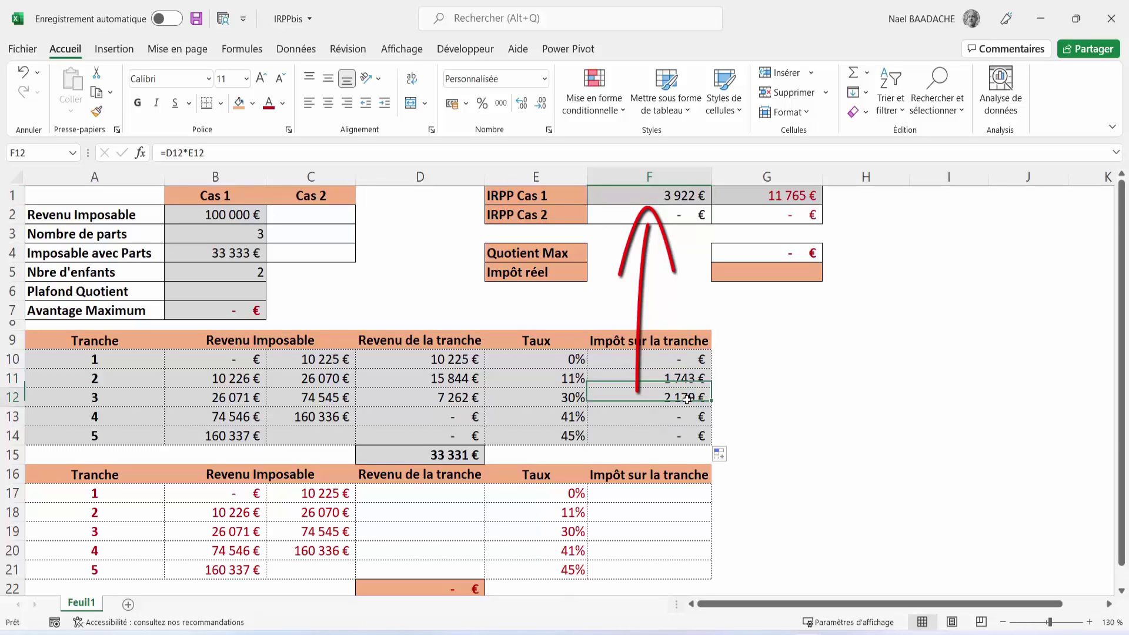
{"action": "left_click", "coordinate": [689, 197]}
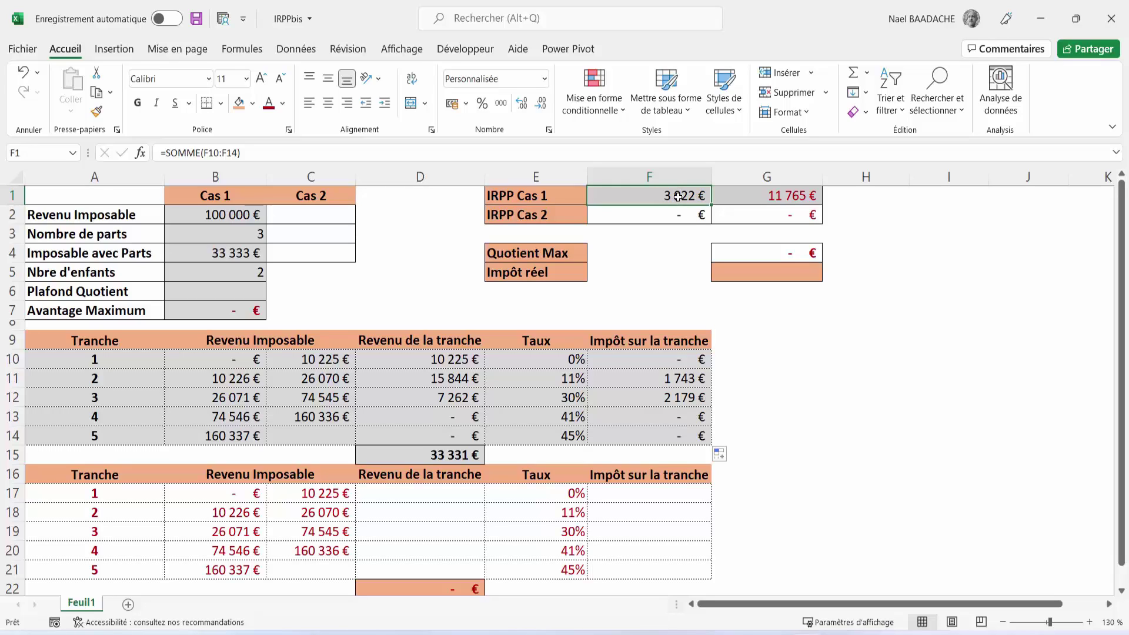
{"action": "left_click_drag", "start_coordinate": [679, 378], "coordinate": [679, 399]}
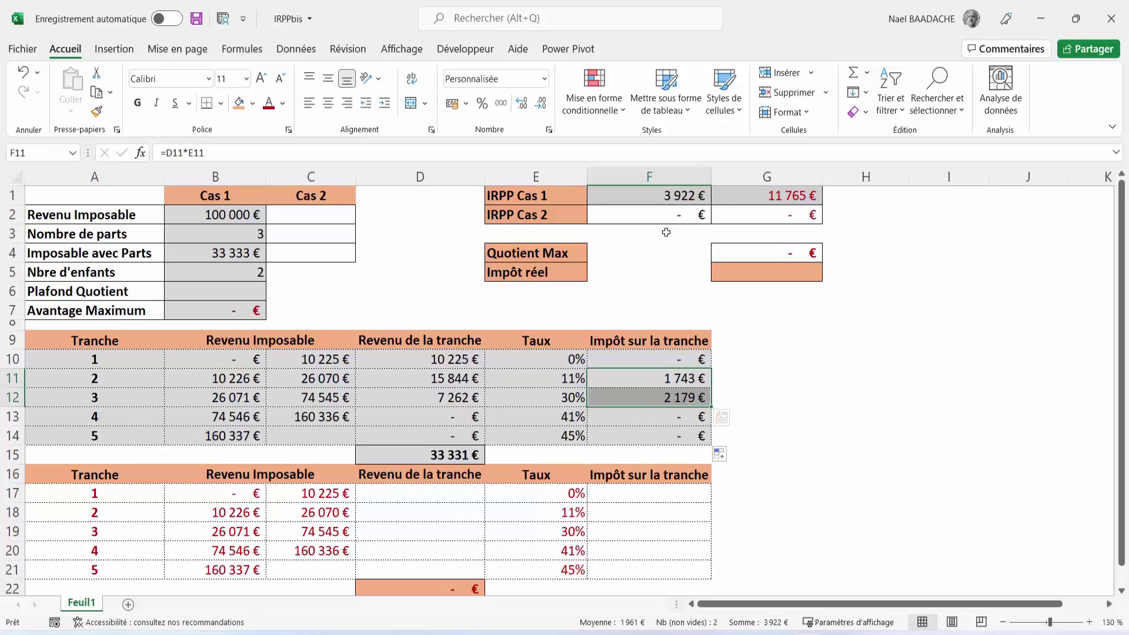
{"action": "left_click", "coordinate": [661, 200]}
Step: Replace G1 with =F1*B3 so Cas 1's total tax shows 11 765 € for 3 parts
{"action": "left_click", "coordinate": [775, 199]}
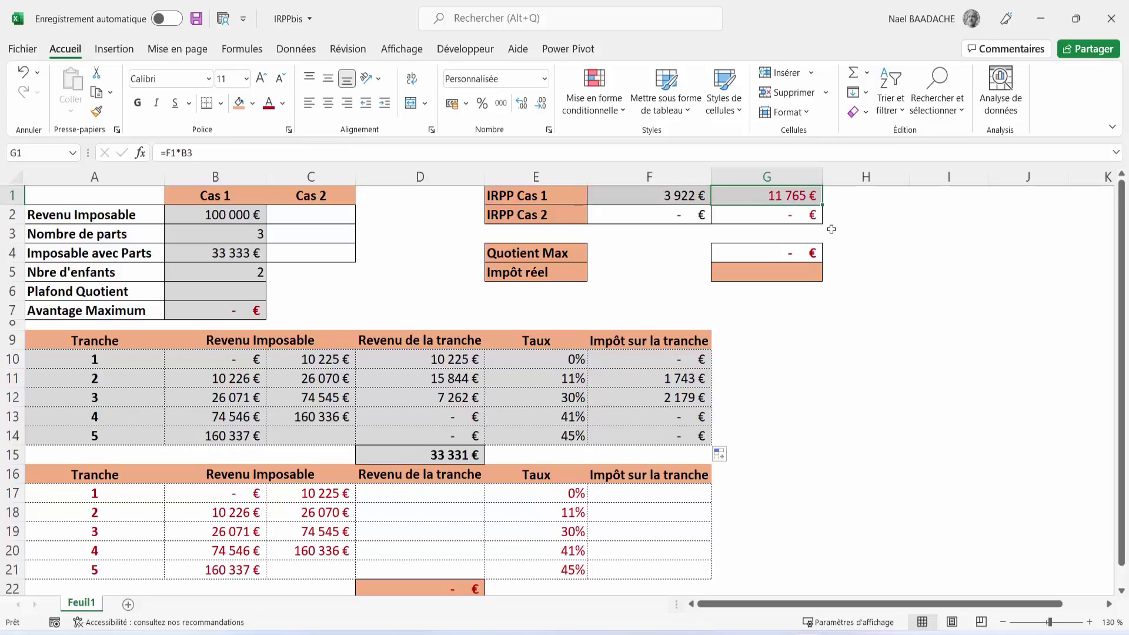
{"action": "key", "text": "Delete"}
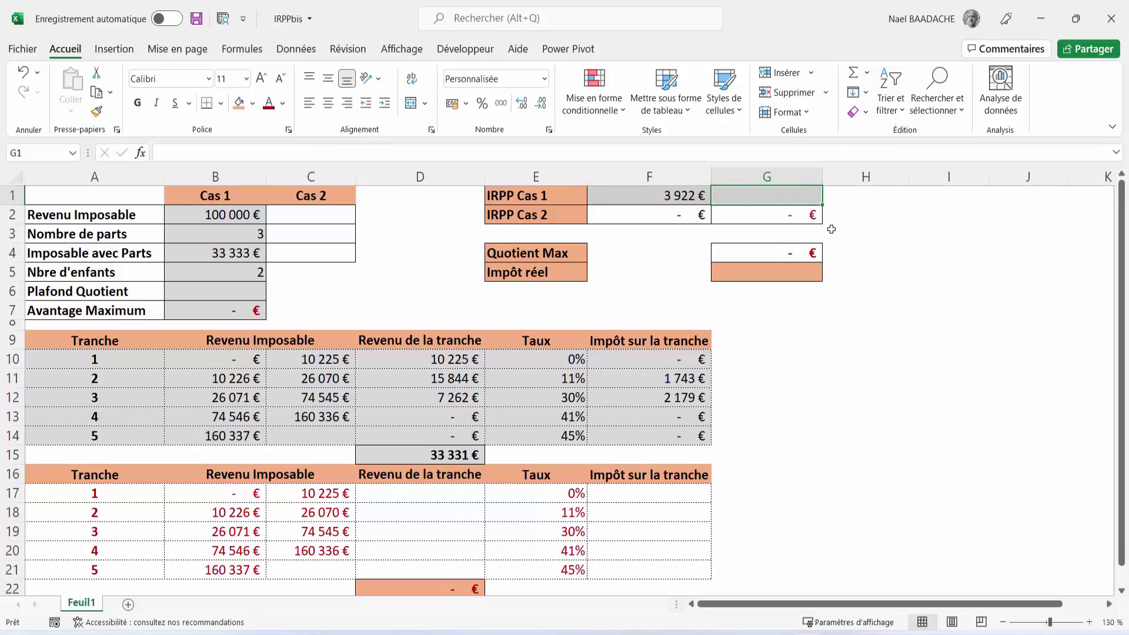
{"action": "type", "text": "="}
{"action": "left_click", "coordinate": [678, 198]}
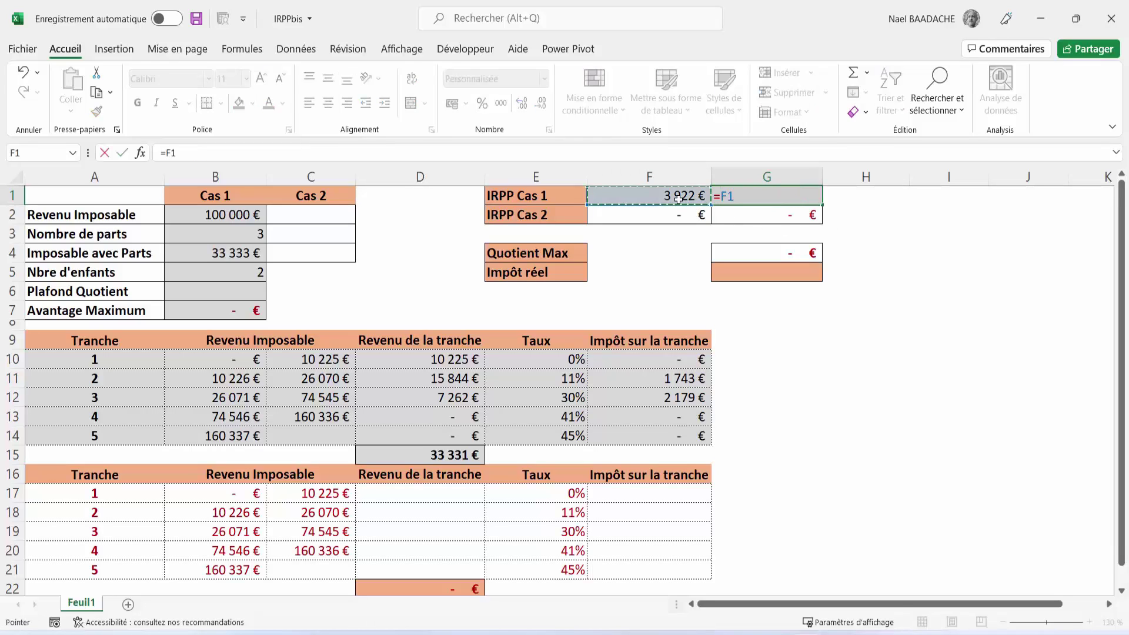
{"action": "type", "text": "*"}
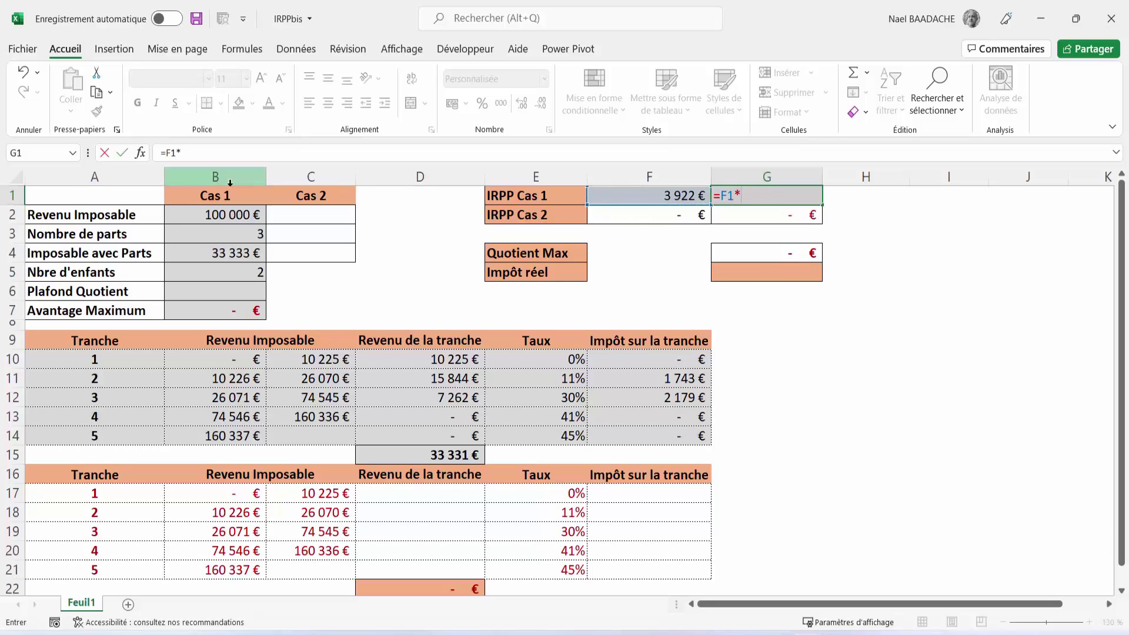
{"action": "left_click", "coordinate": [235, 237]}
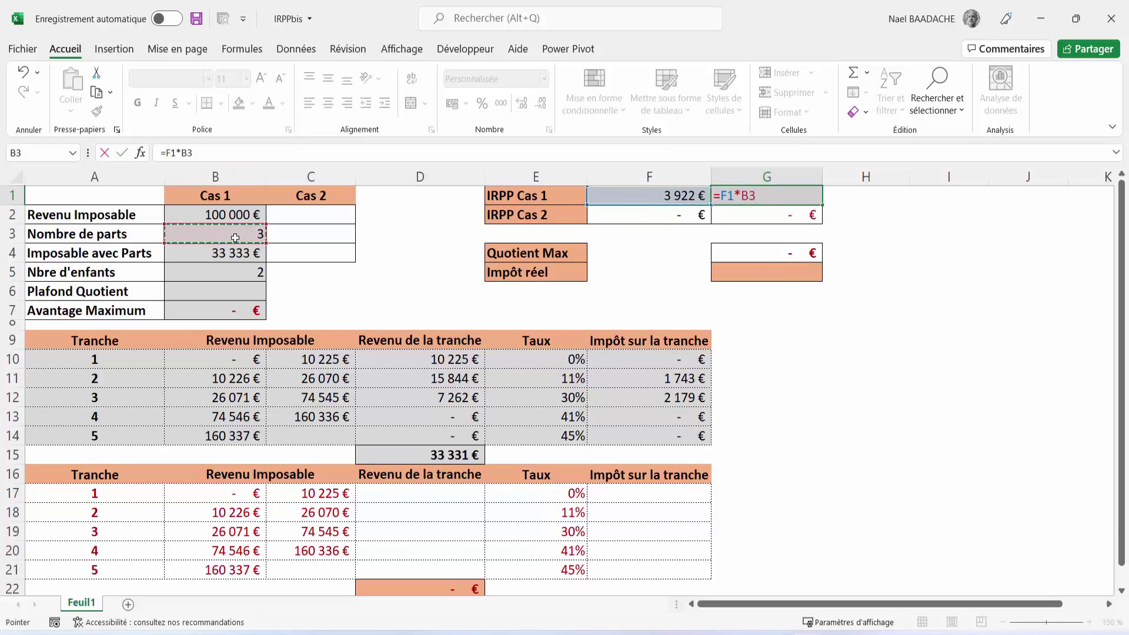
{"action": "key", "text": "Return"}
{"action": "left_click", "coordinate": [753, 198]}
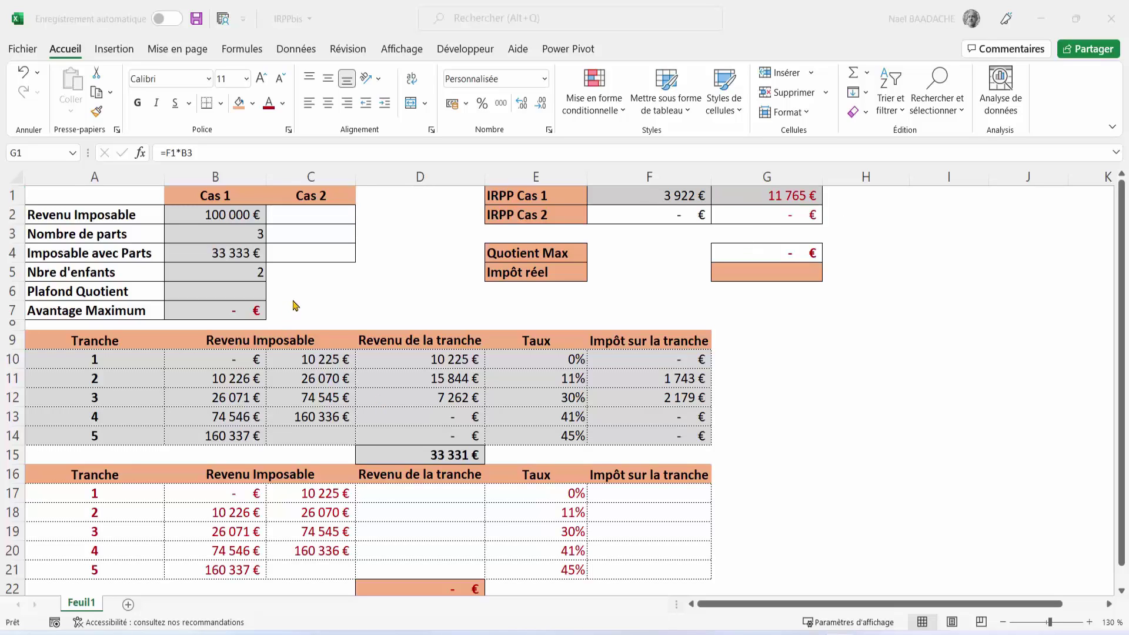
{"action": "left_click", "coordinate": [241, 294]}
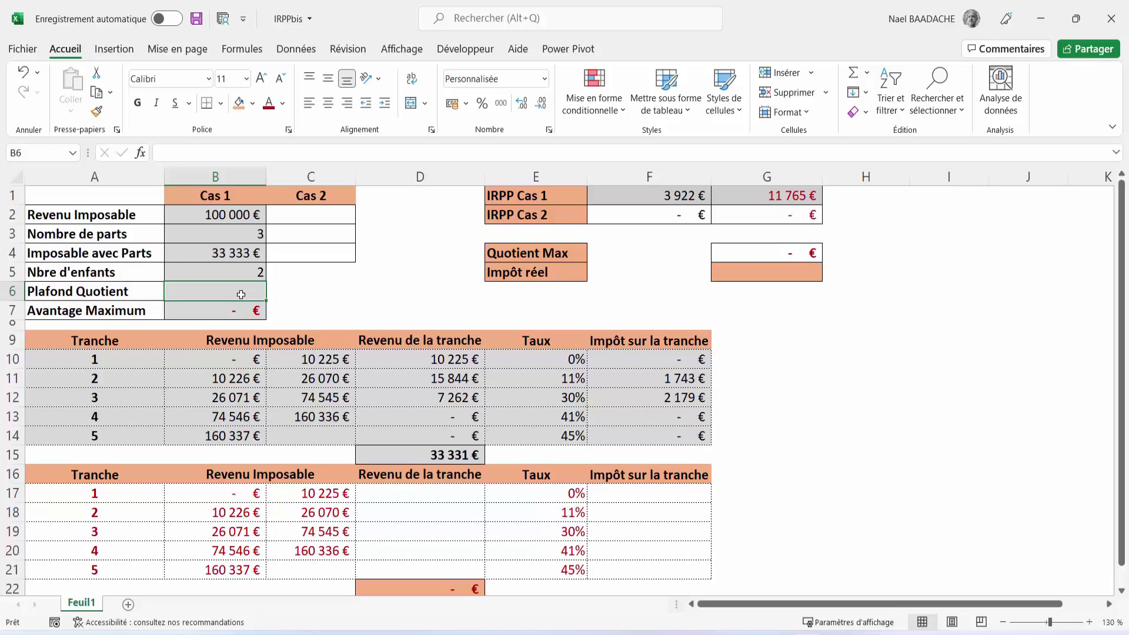
Step: Enter 1 592 as the Cas 1 quotient cap and check B7's =B6*B5 gives 3 184 €
{"action": "type", "text": "1 "}
{"action": "type", "text": "592"}
{"action": "key", "text": "Return"}
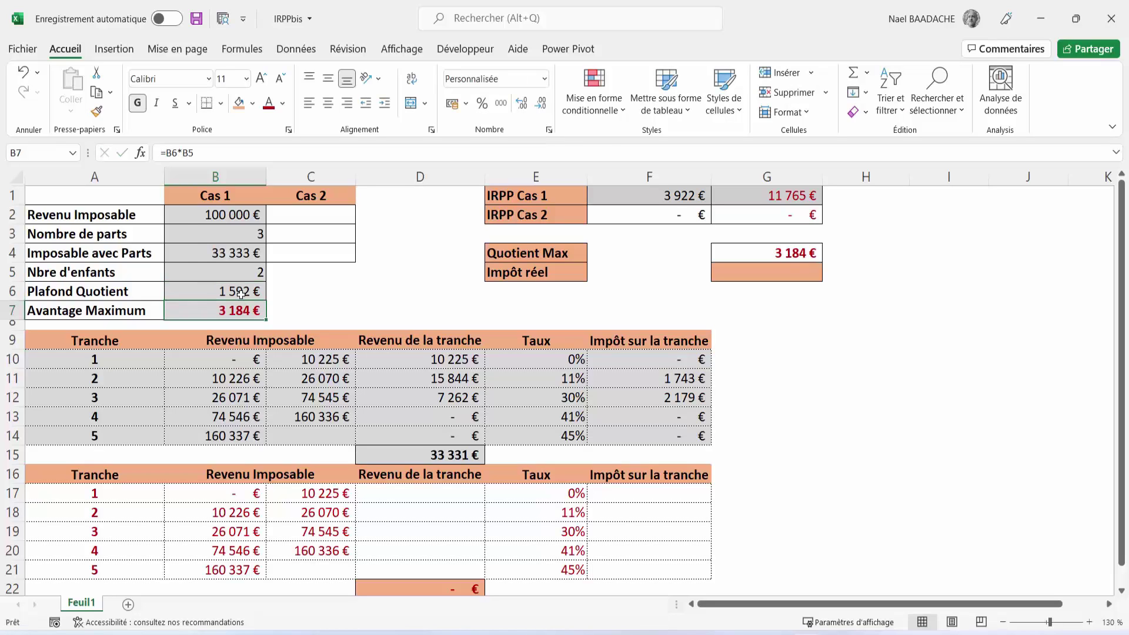
{"action": "left_click", "coordinate": [240, 294]}
{"action": "left_click", "coordinate": [242, 273]}
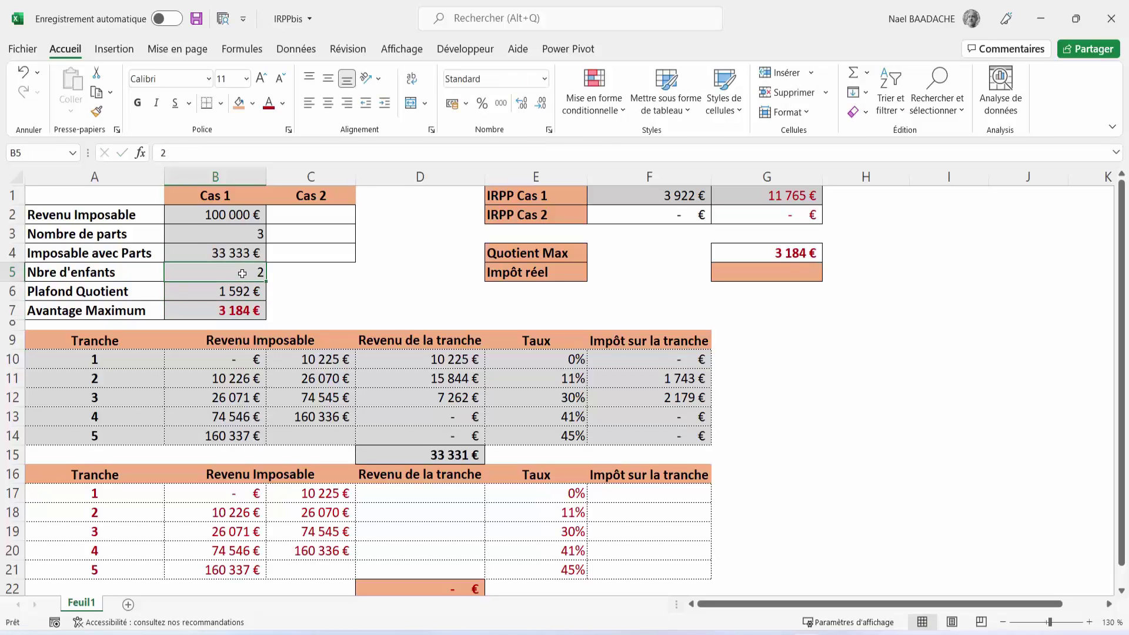
{"action": "left_click", "coordinate": [236, 315]}
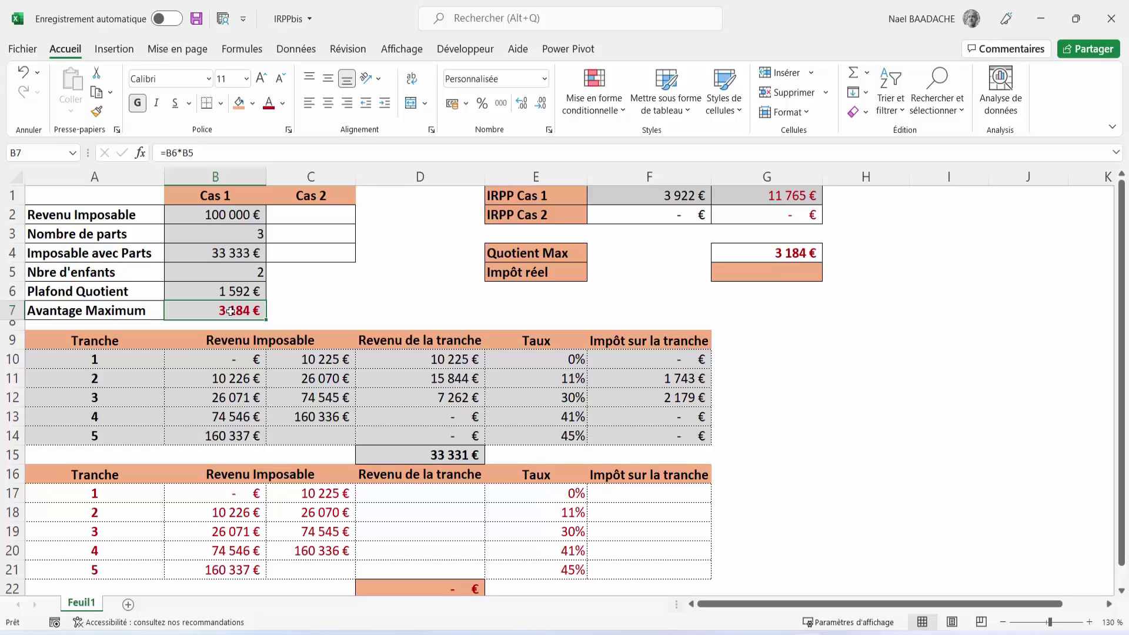
{"action": "key", "text": "F2"}
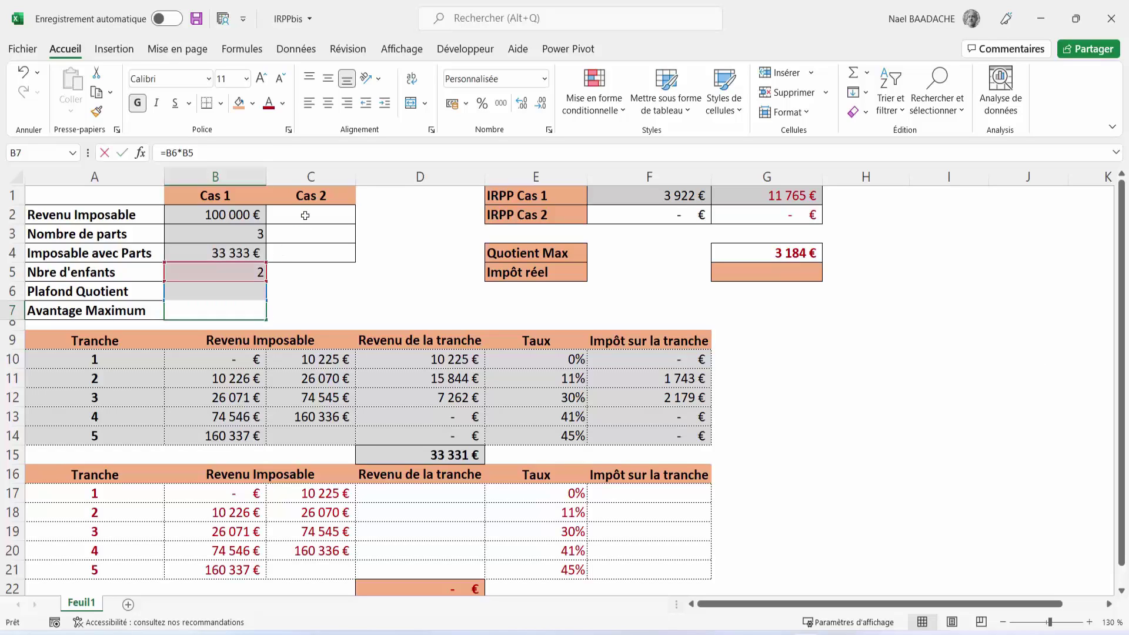
{"action": "left_click", "coordinate": [305, 215]}
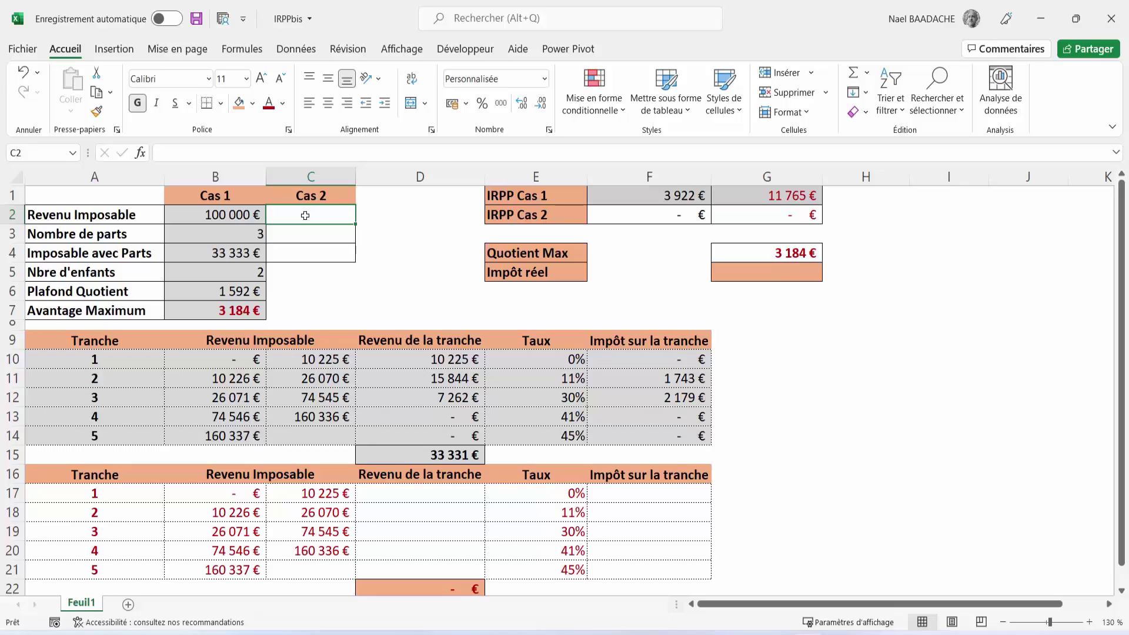
Step: Enter 100 000 € as Cas 2 taxable income, correcting an initial 10000
{"action": "left_click", "coordinate": [234, 275]}
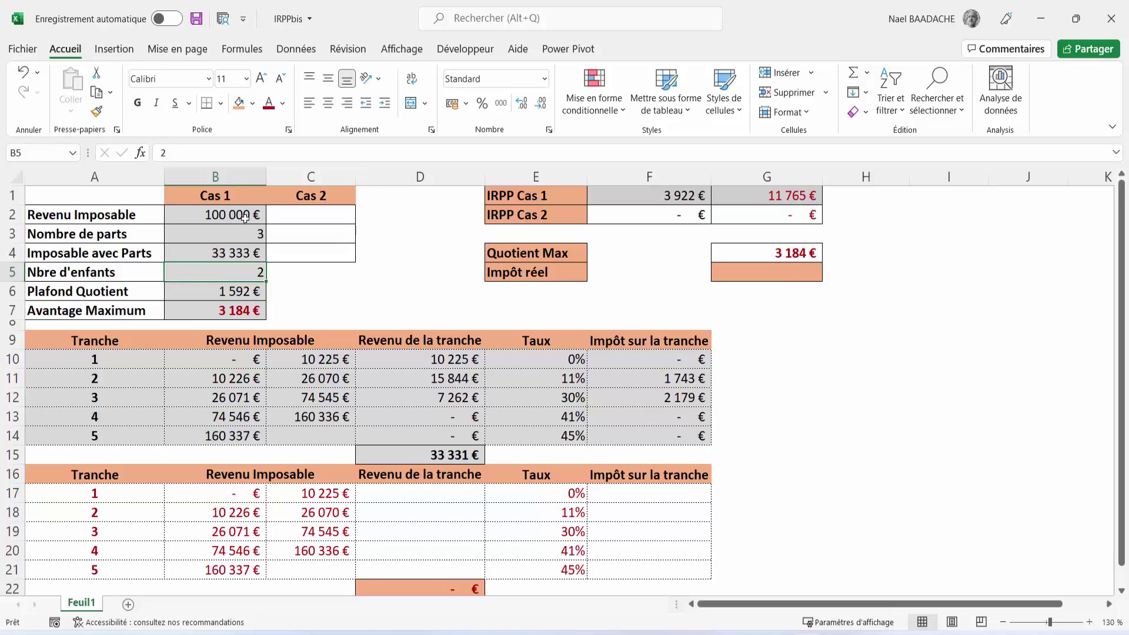
{"action": "left_click", "coordinate": [306, 217]}
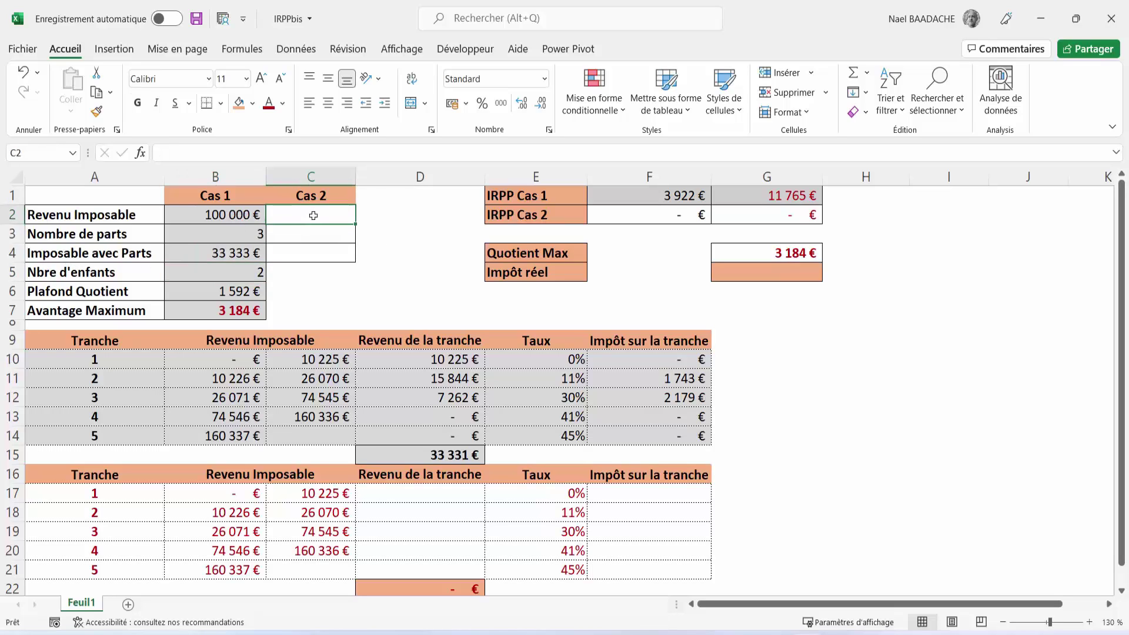
{"action": "type", "text": "10"}
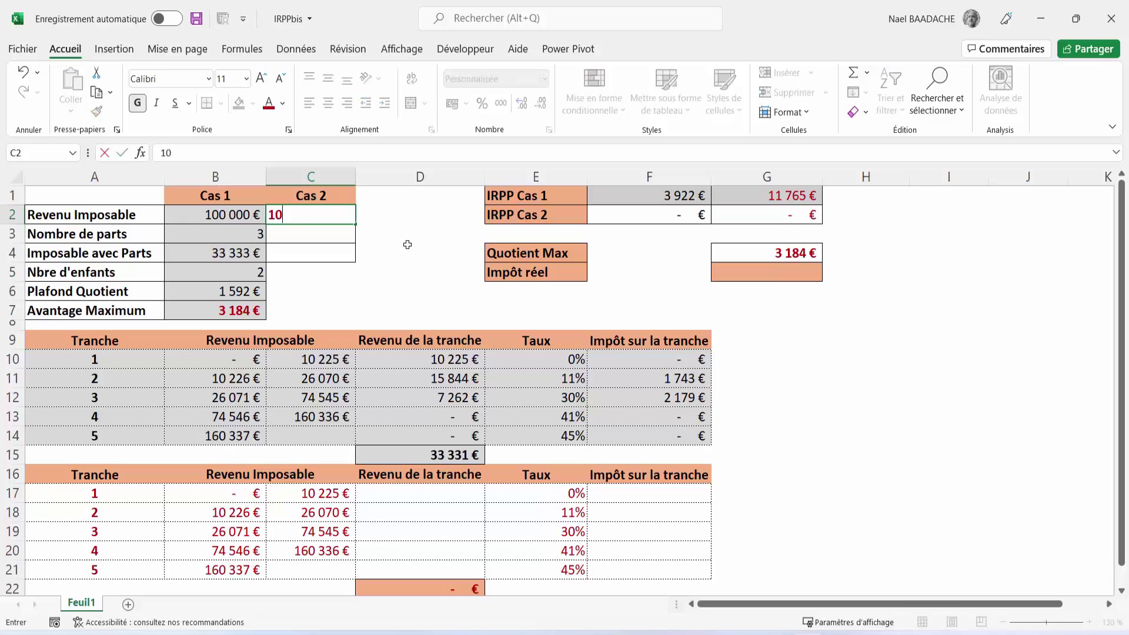
{"action": "type", "text": "000"}
{"action": "key", "text": "Return"}
{"action": "key", "text": "Up"}
{"action": "type", "text": "1"}
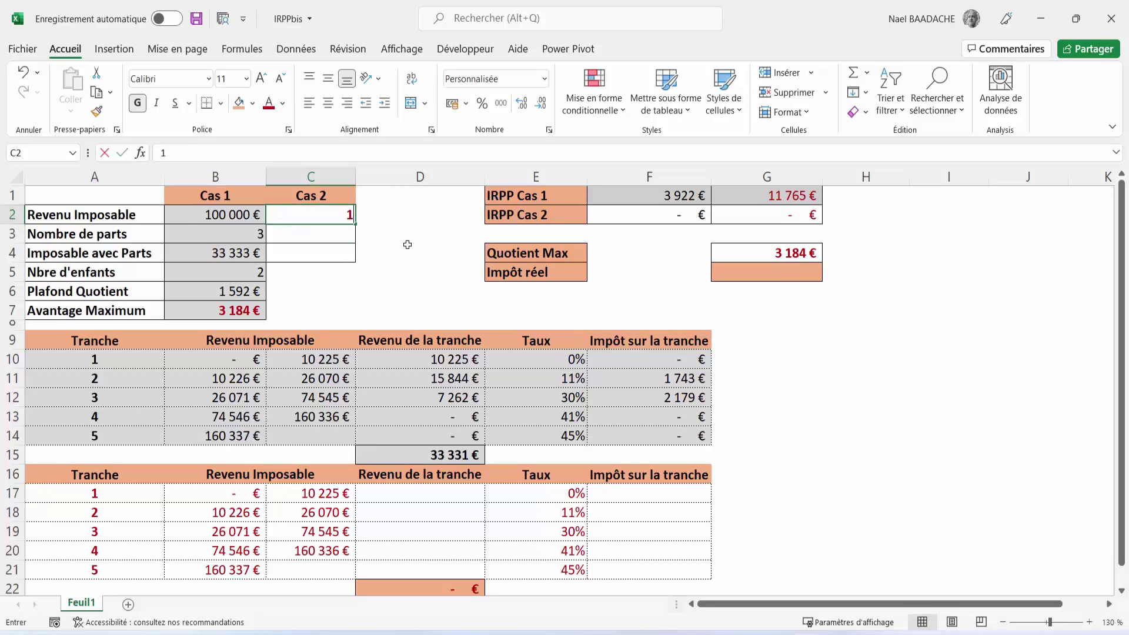
{"action": "type", "text": "00 000"}
{"action": "key", "text": "Return"}
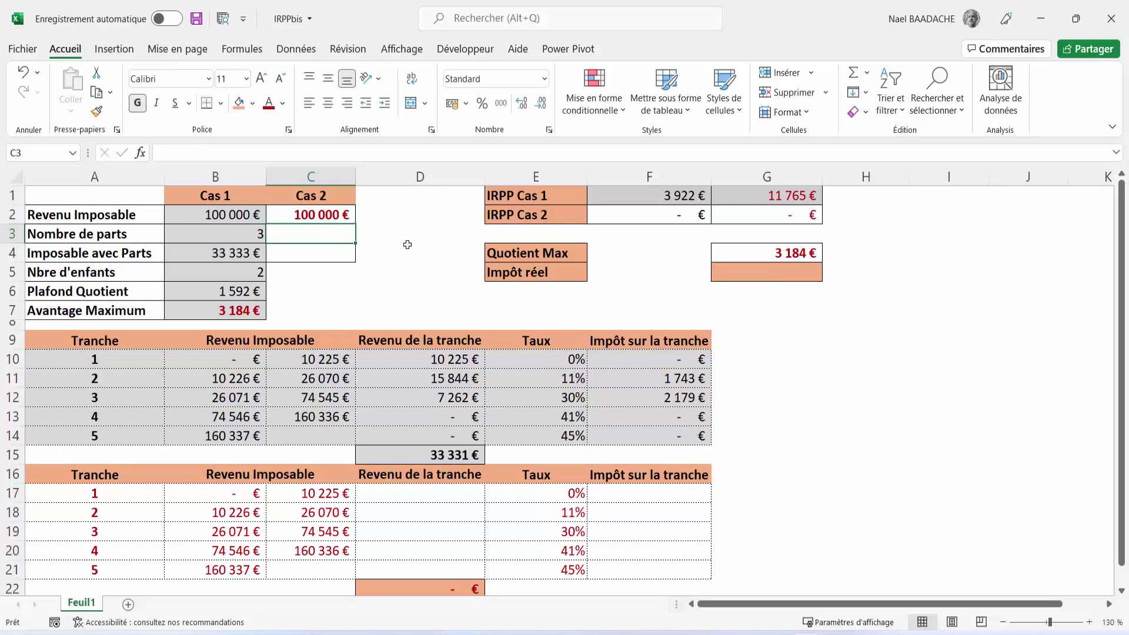
Step: Set Cas 2 to 2 parts, yielding 50 000 € taxable per part
{"action": "left_click", "coordinate": [253, 240]}
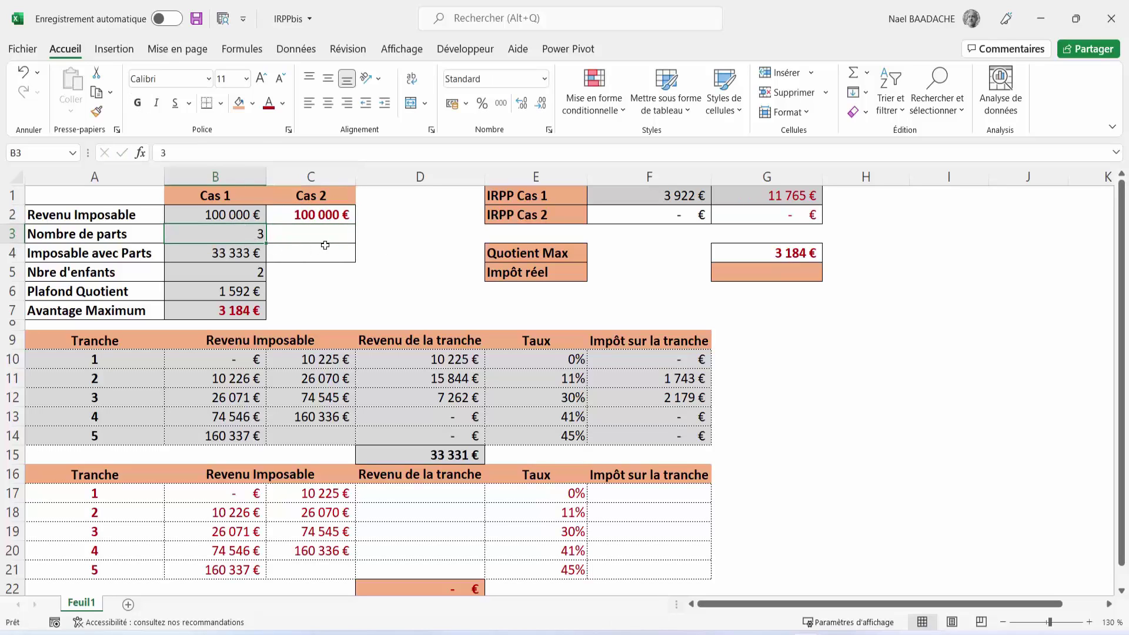
{"action": "left_click", "coordinate": [322, 238]}
{"action": "type", "text": "2"}
{"action": "key", "text": "Return"}
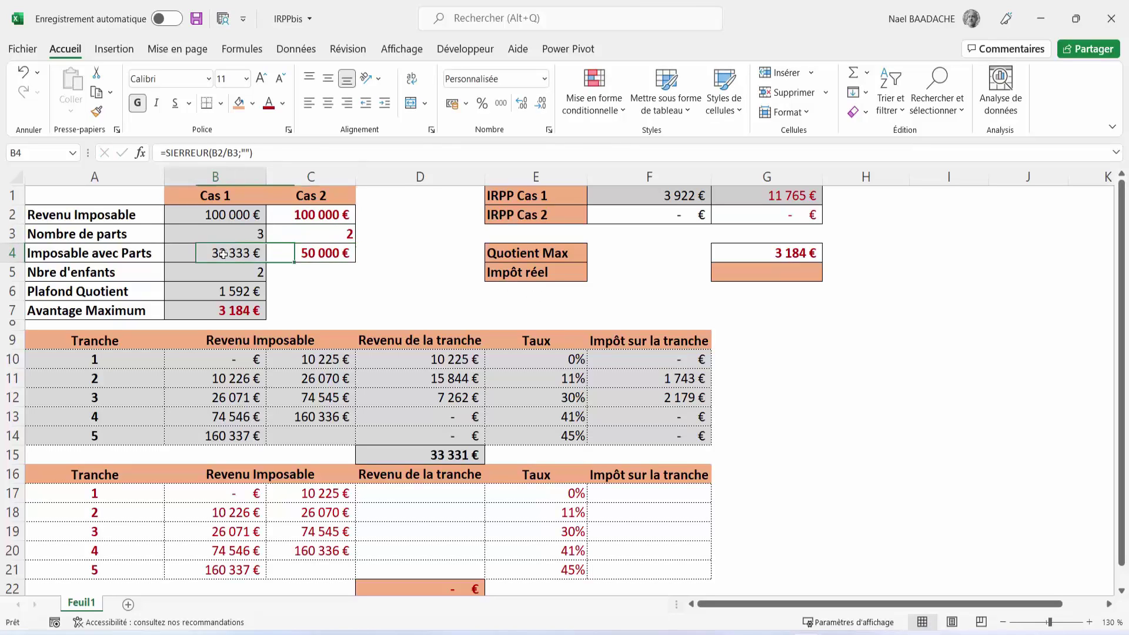
{"action": "key", "text": "Left"}
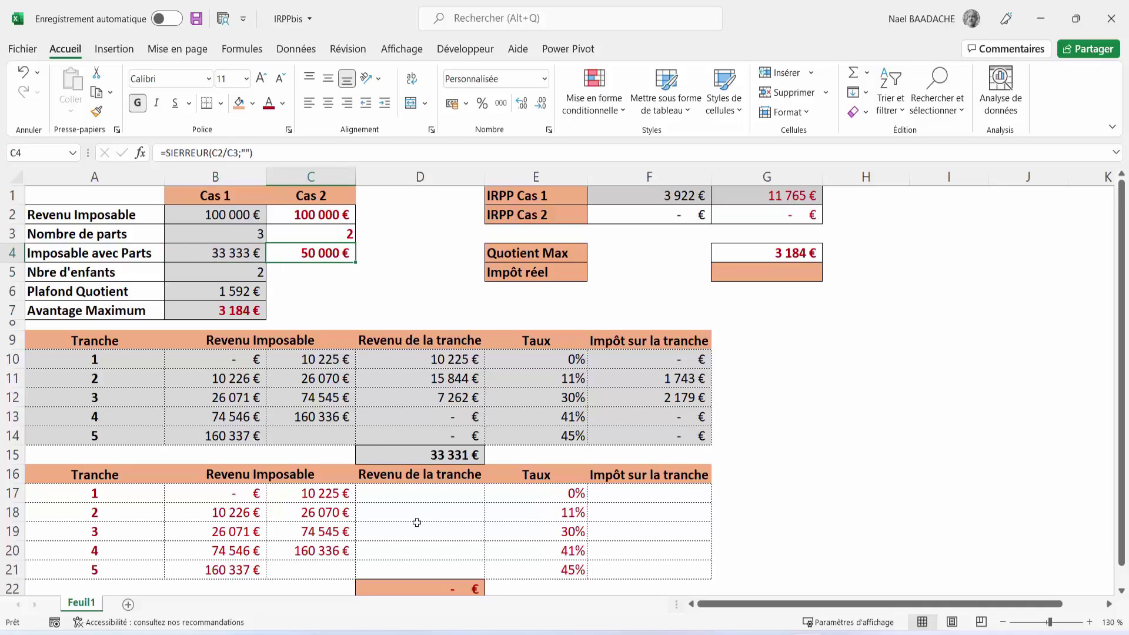
{"action": "left_click_drag", "start_coordinate": [72, 473], "coordinate": [663, 596]}
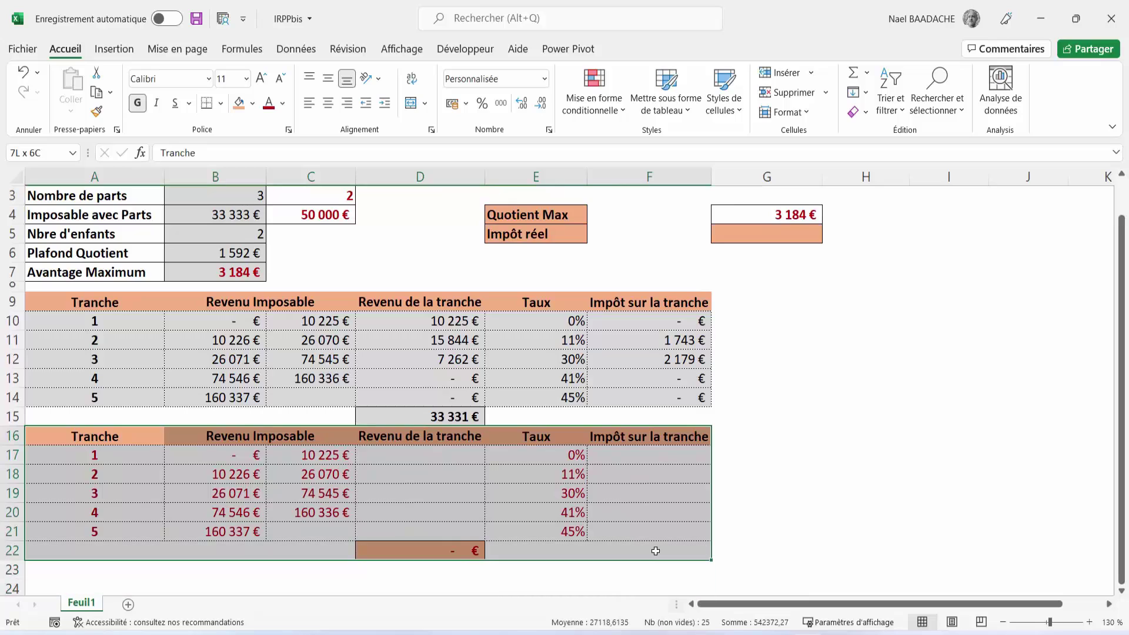
{"action": "left_click_drag", "start_coordinate": [663, 596], "coordinate": [647, 550]}
{"action": "scroll", "coordinate": [647, 550], "scroll_direction": "up", "scroll_amount": 1}
{"action": "left_click", "coordinate": [446, 492]}
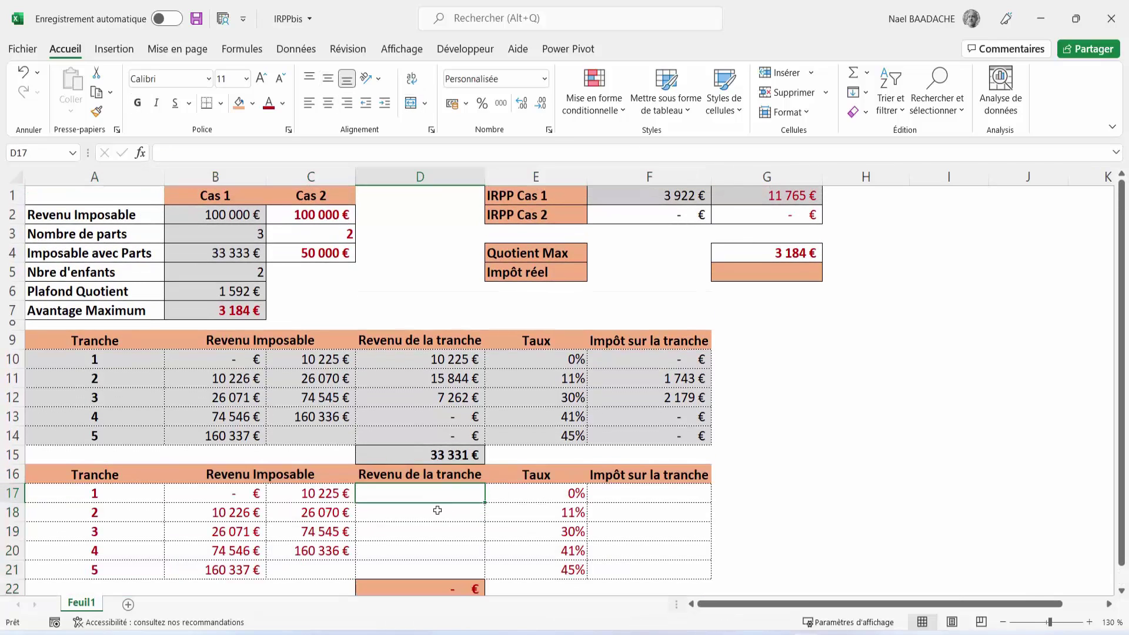
Step: Begin D18's formula as =SI($C$4<B18;0;MIN( with an absolute C4
{"action": "left_click", "coordinate": [436, 516]}
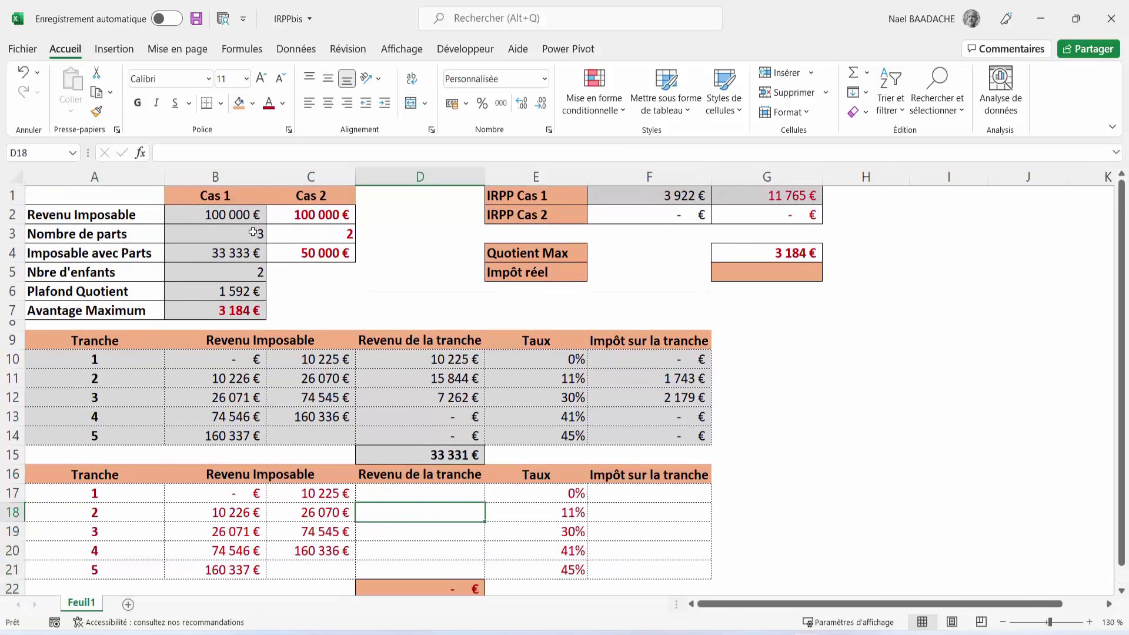
{"action": "type", "text": "="}
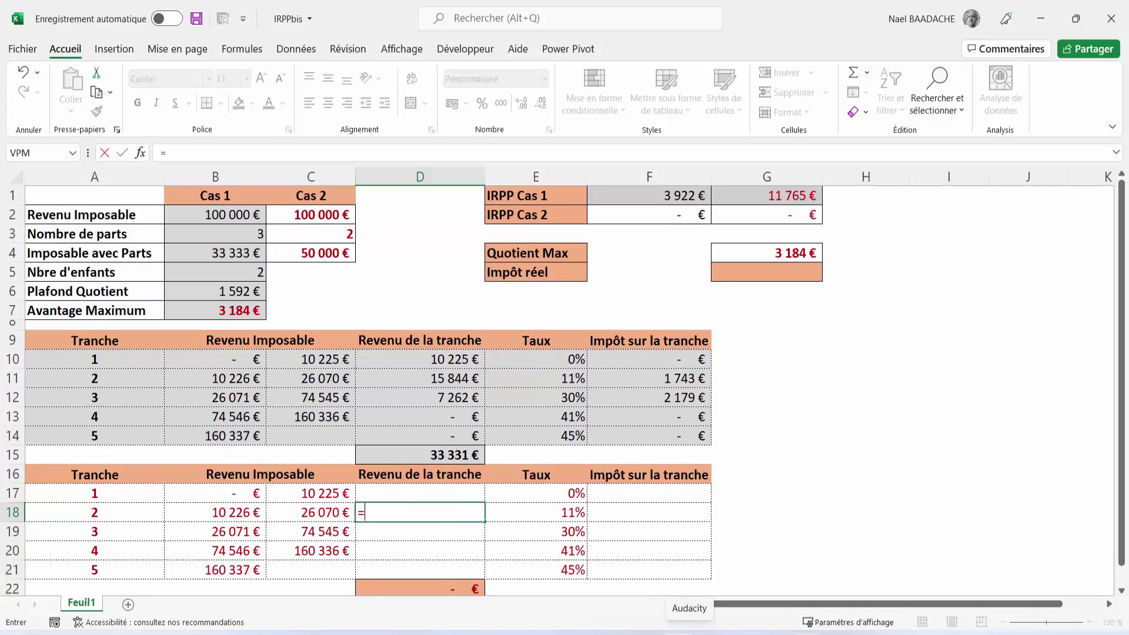
{"action": "type", "text": "si("}
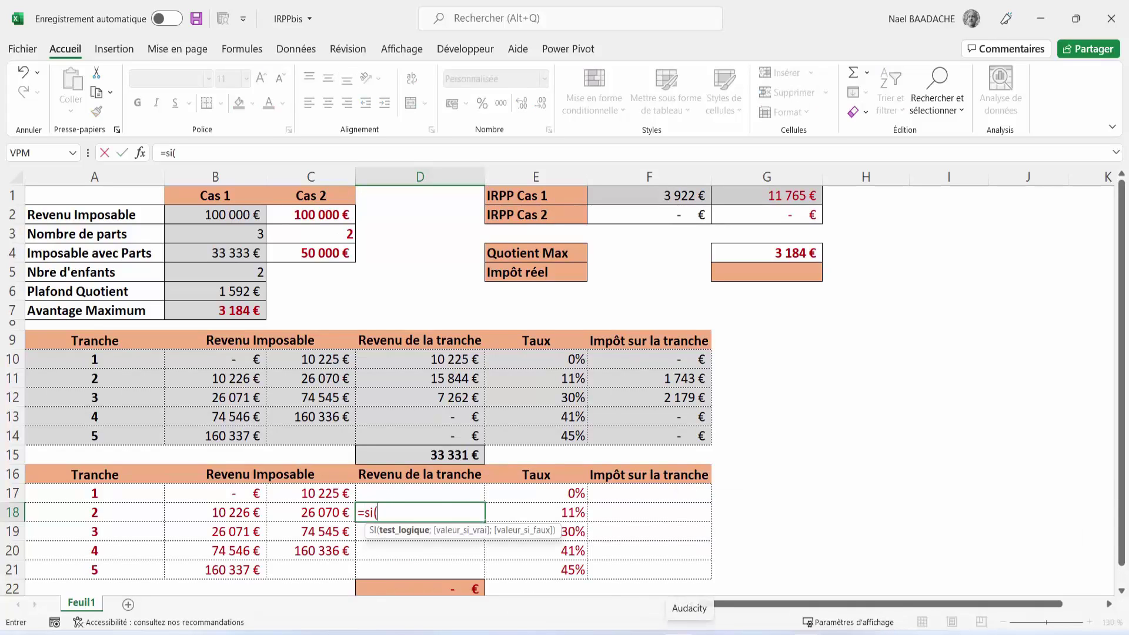
{"action": "left_click", "coordinate": [330, 256]}
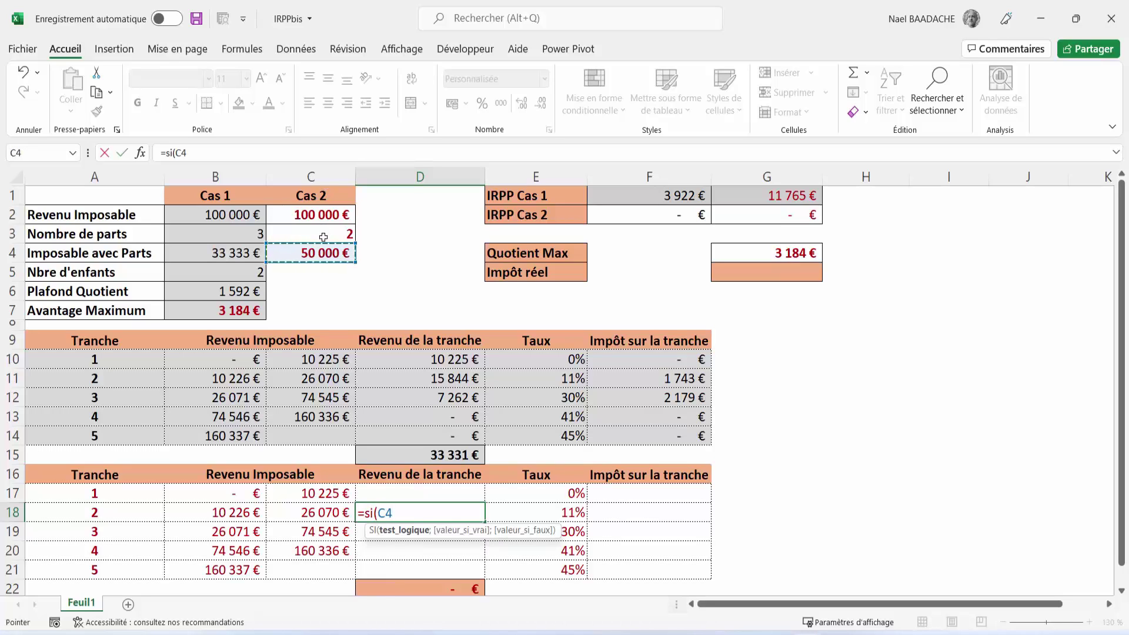
{"action": "key", "text": "F4"}
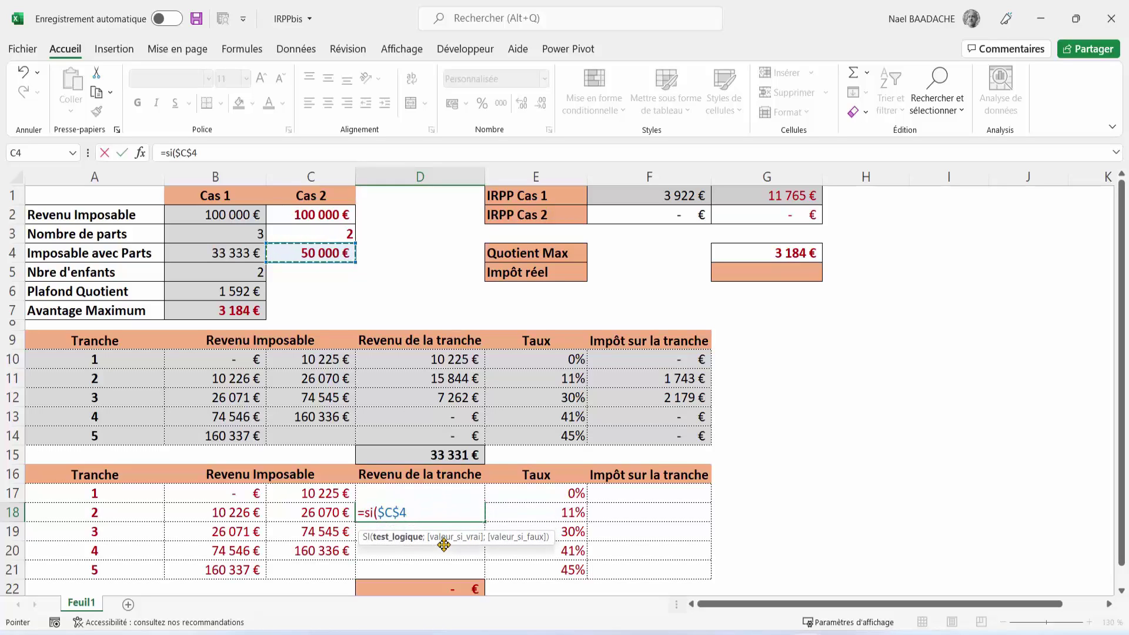
{"action": "type", "text": "<"}
{"action": "left_click", "coordinate": [228, 510]}
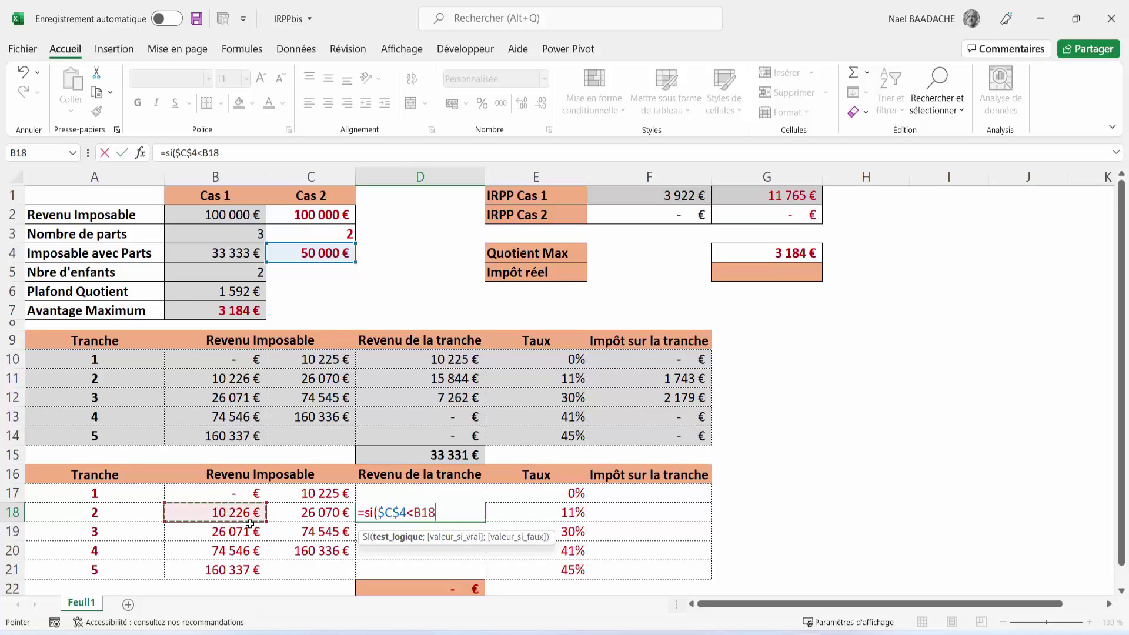
{"action": "type", "text": ";0"}
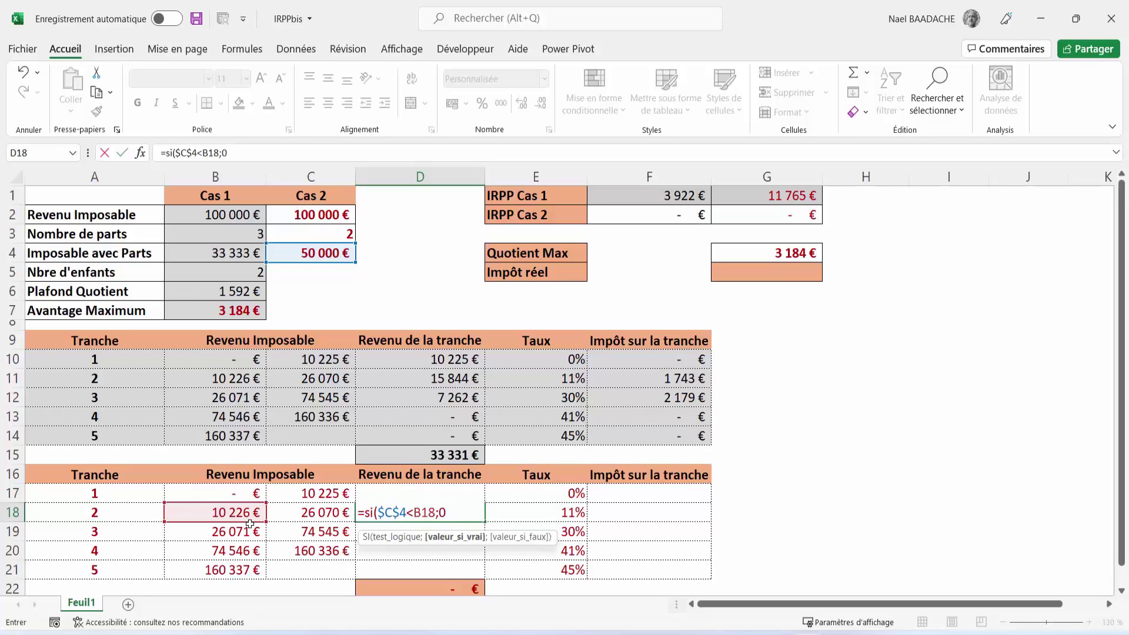
{"action": "type", "text": ";"}
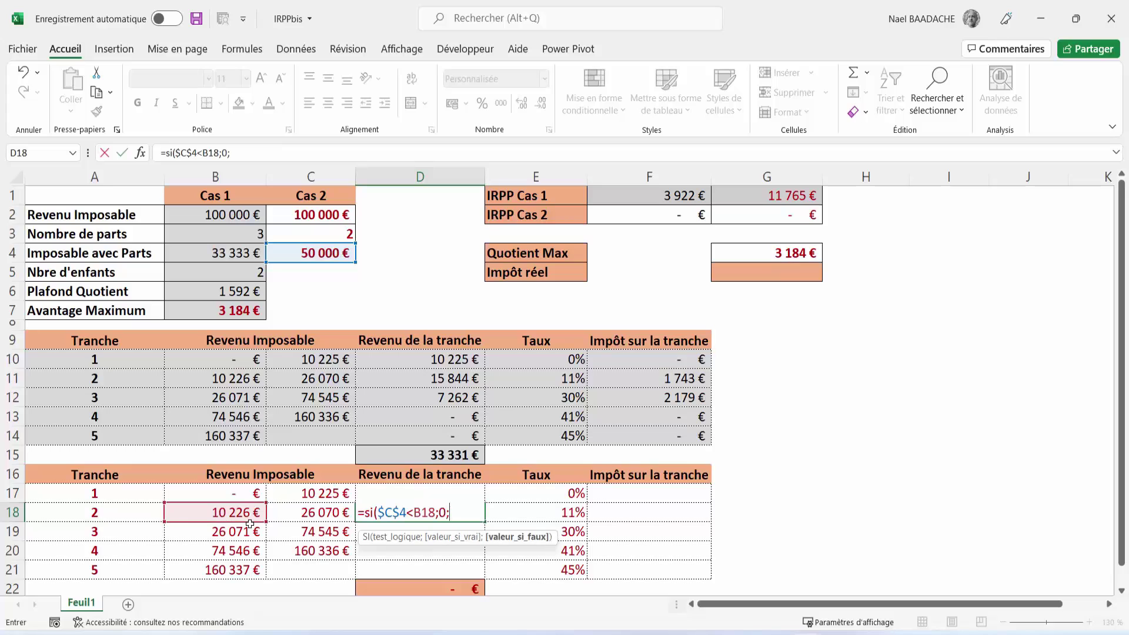
{"action": "type", "text": "min("}
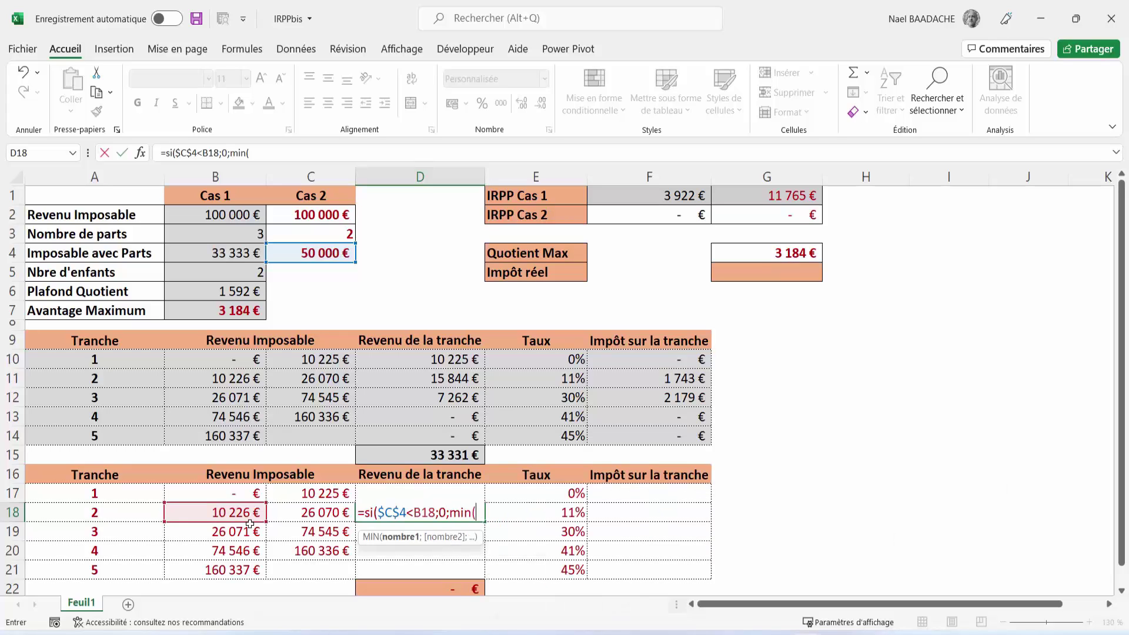
Step: Complete it with $C$4;C18)-B18) and confirm the bracket income formula
{"action": "left_click", "coordinate": [324, 252]}
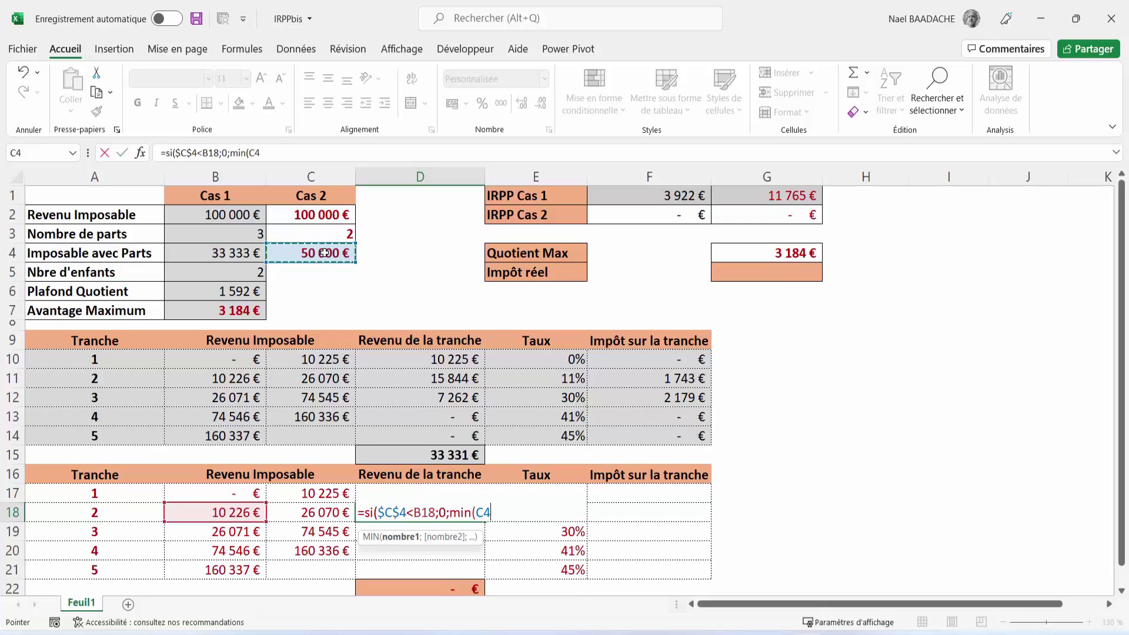
{"action": "key", "text": "F4"}
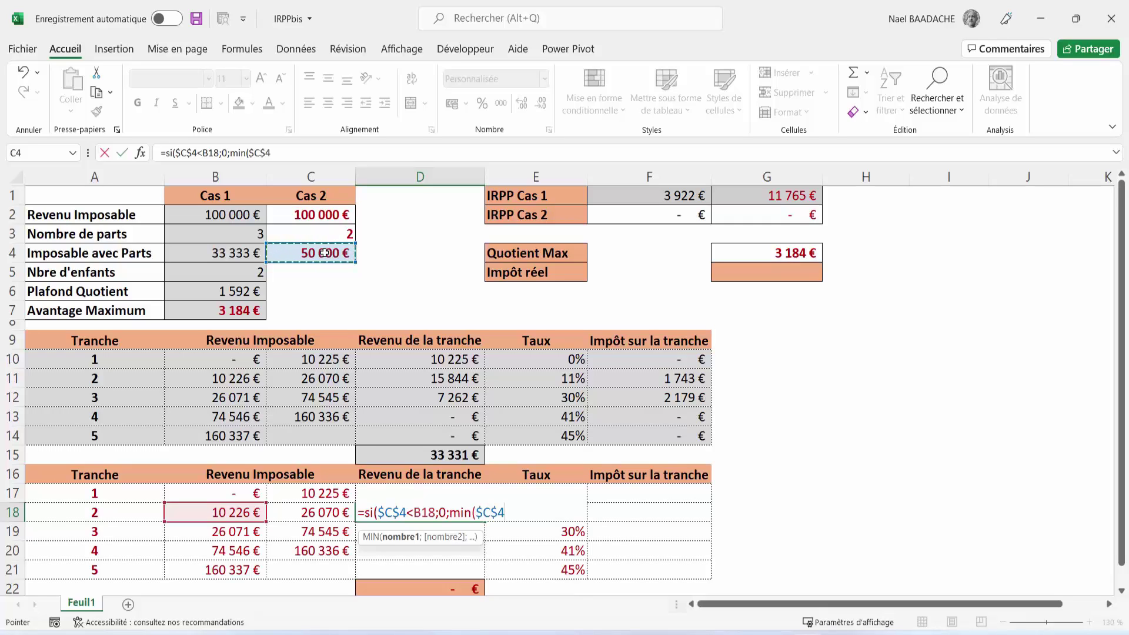
{"action": "type", "text": ";"}
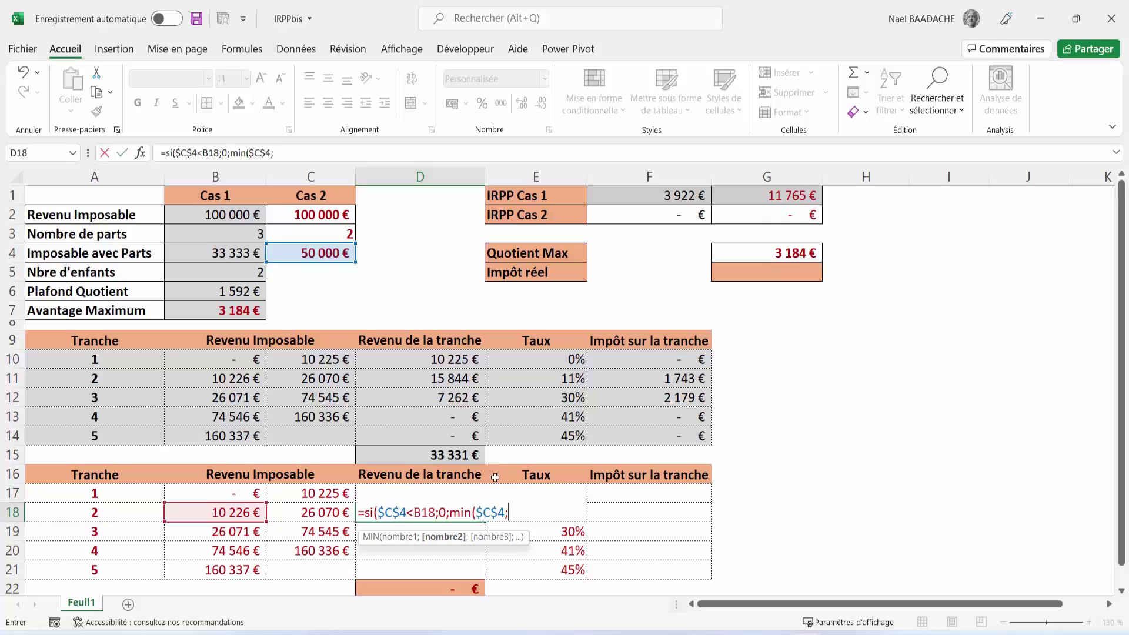
{"action": "left_click", "coordinate": [309, 512]}
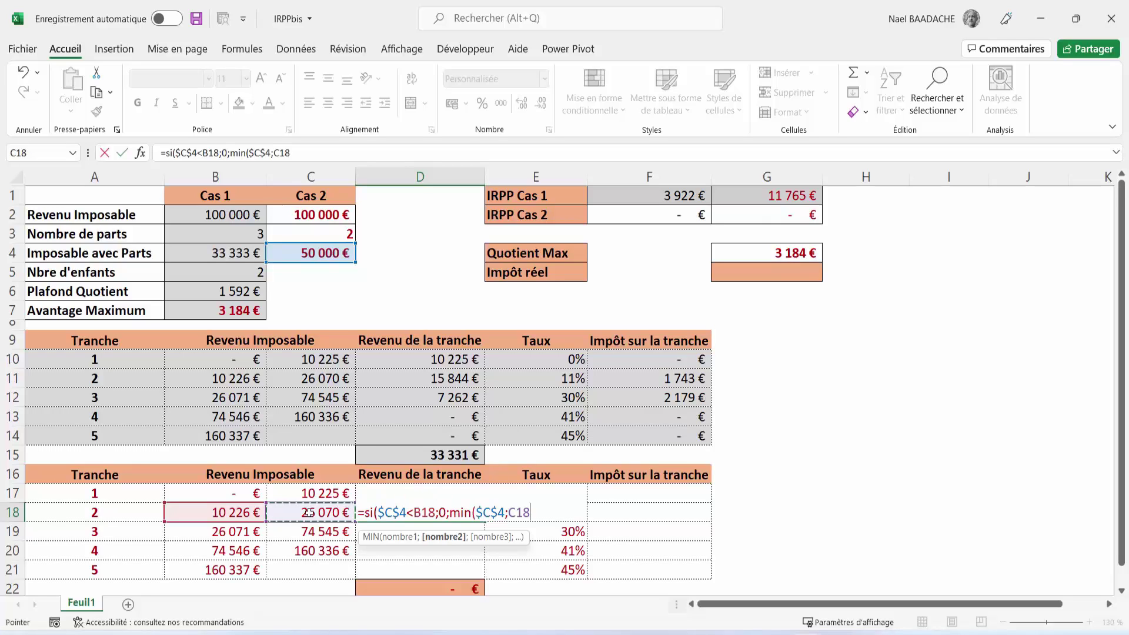
{"action": "type", "text": ")"}
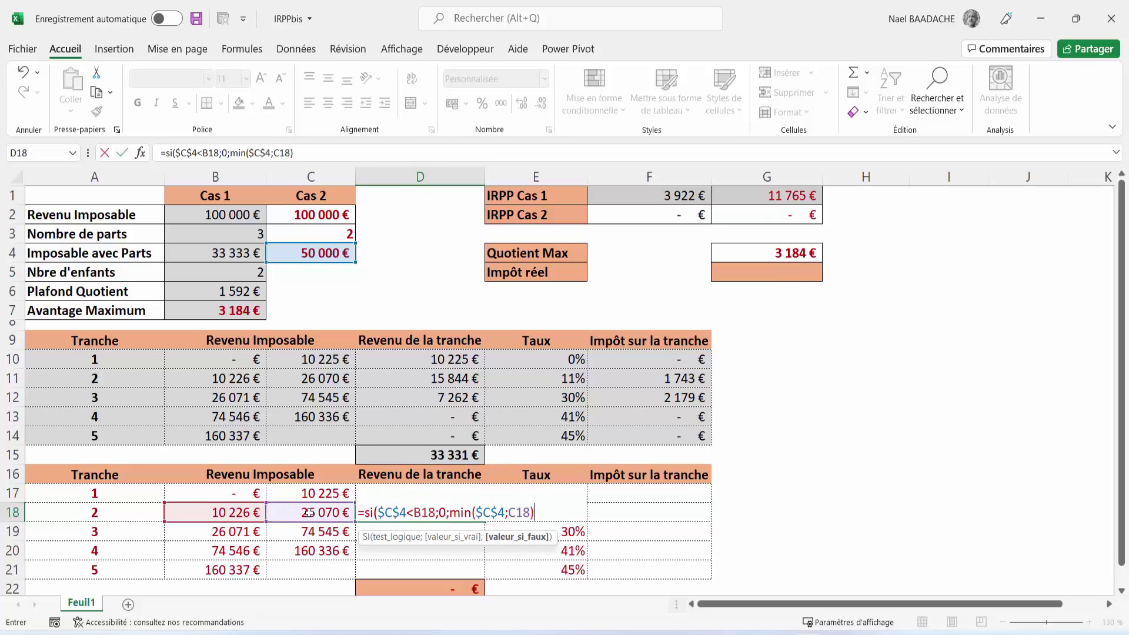
{"action": "type", "text": "-"}
{"action": "left_click", "coordinate": [238, 512]}
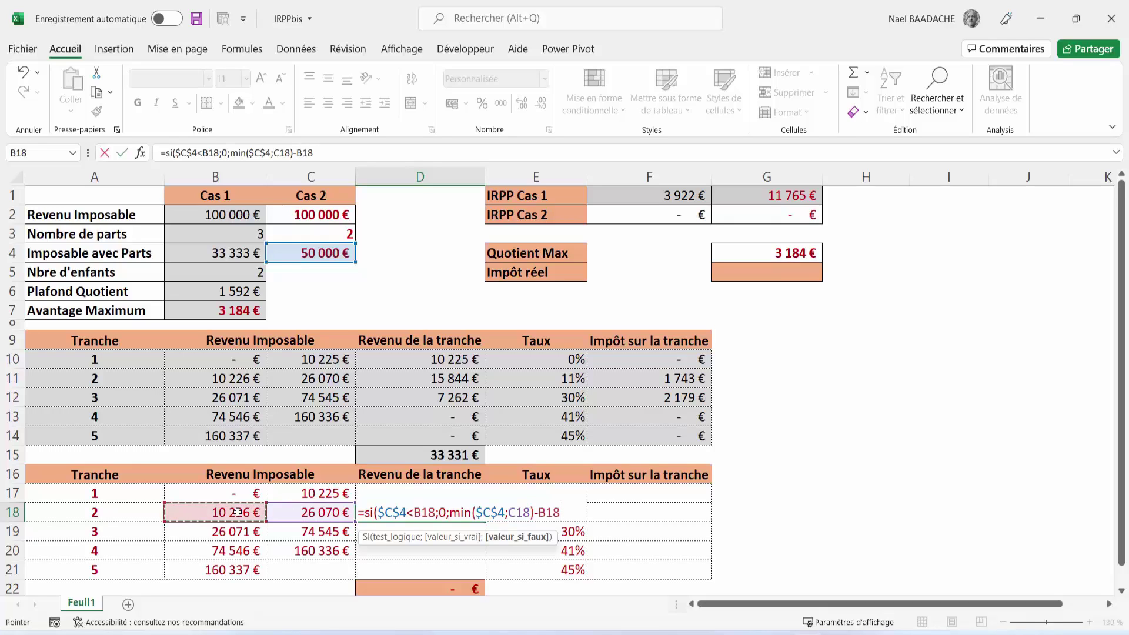
{"action": "type", "text": ")"}
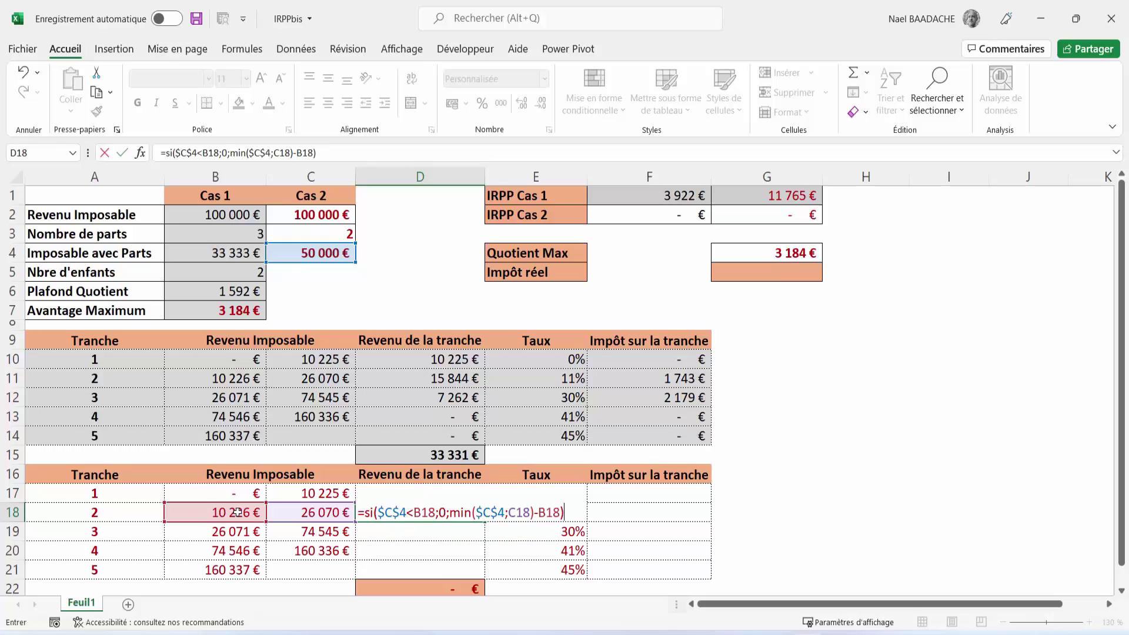
{"action": "key", "text": "Return"}
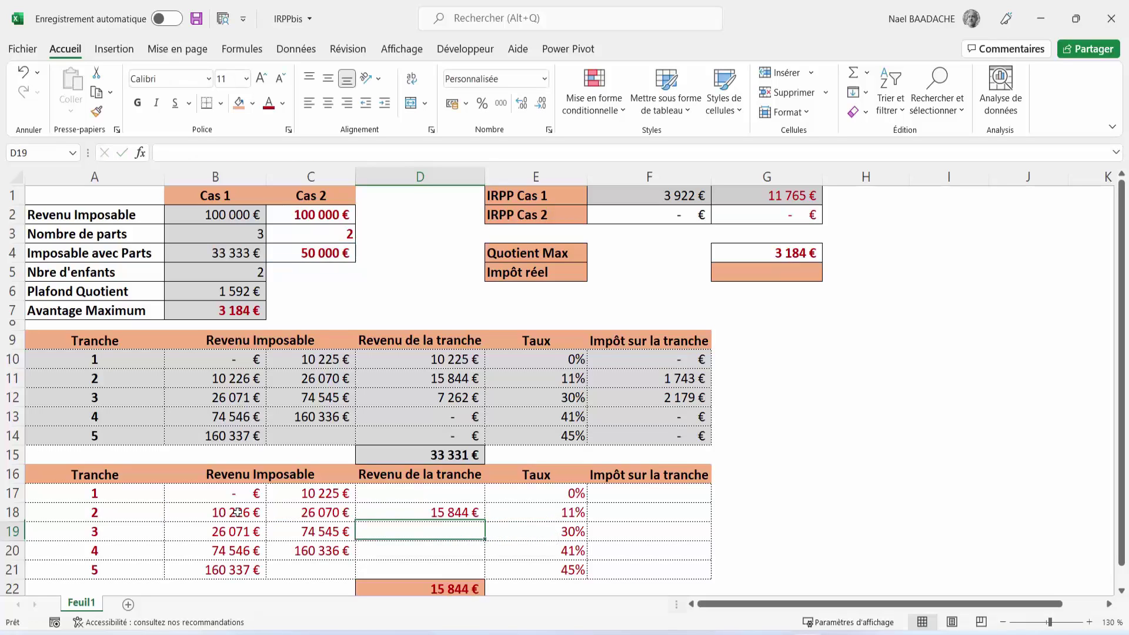
Step: Copy D18's formula down to D21 and up to D17, checking the 49 998 € total
{"action": "left_click", "coordinate": [408, 520]}
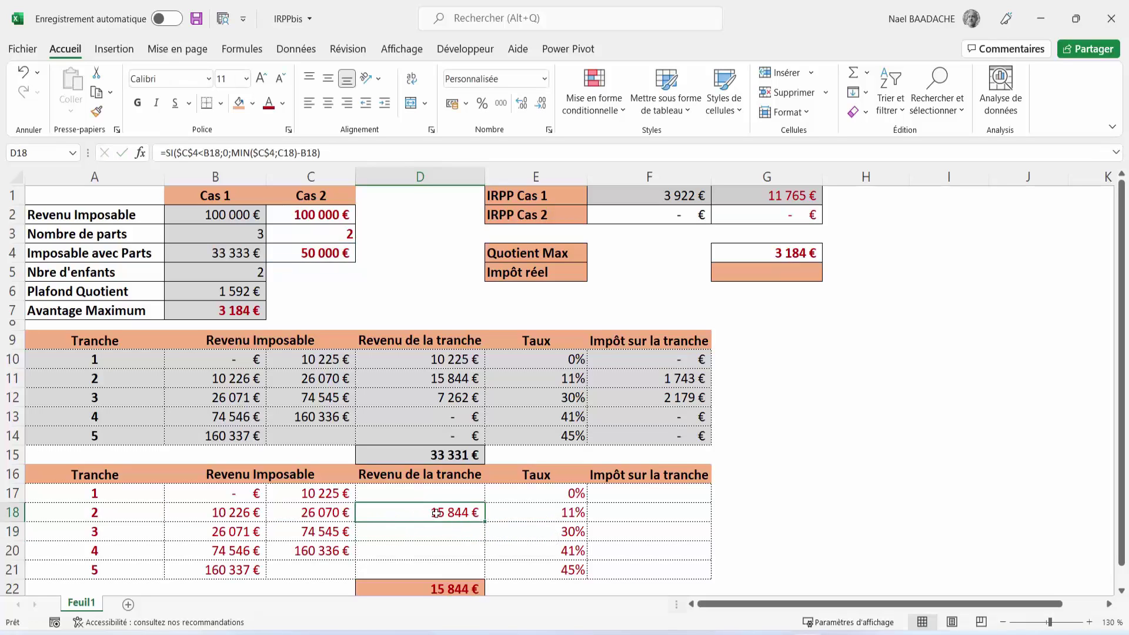
{"action": "left_click_drag", "start_coordinate": [482, 522], "coordinate": [478, 570]}
{"action": "left_click", "coordinate": [471, 512]}
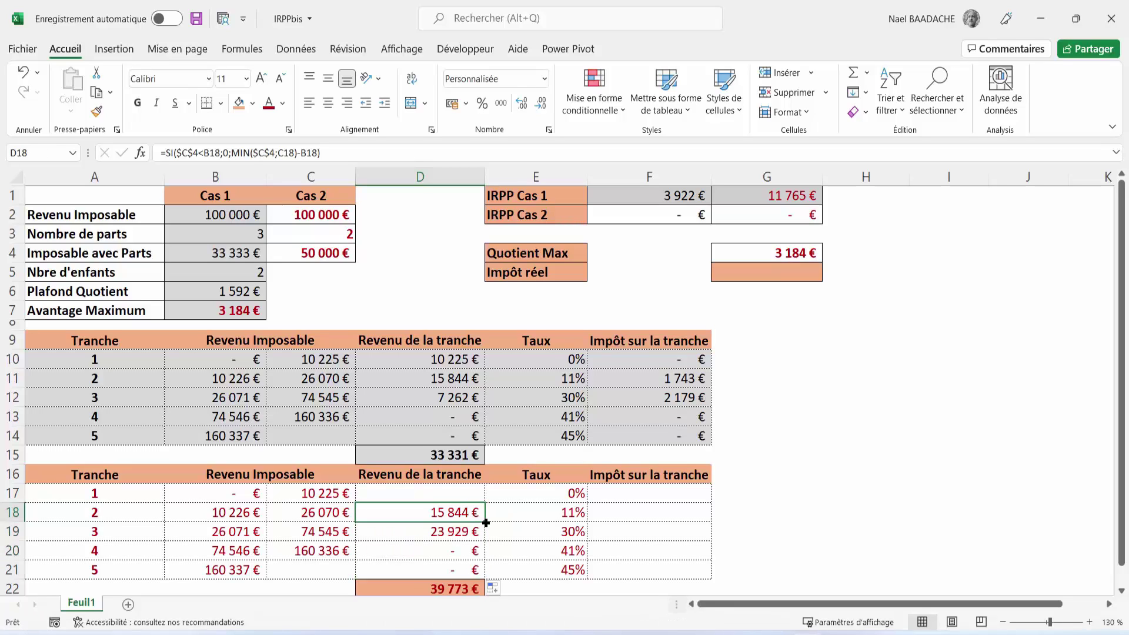
{"action": "left_click_drag", "start_coordinate": [483, 521], "coordinate": [483, 493]}
{"action": "left_click", "coordinate": [445, 493]}
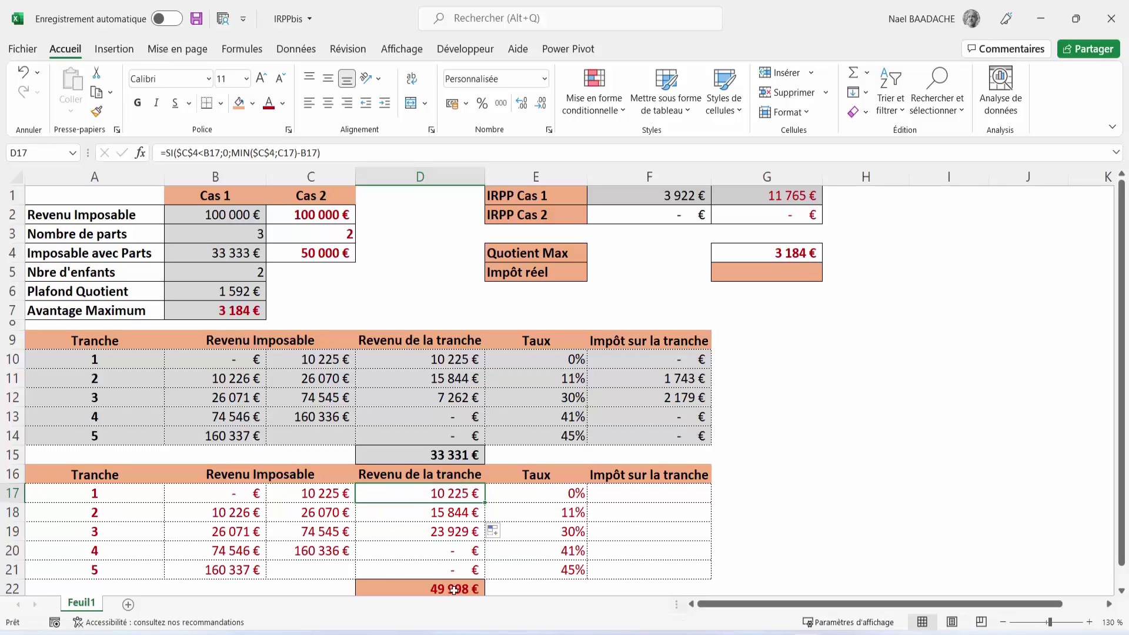
{"action": "left_click", "coordinate": [444, 588]}
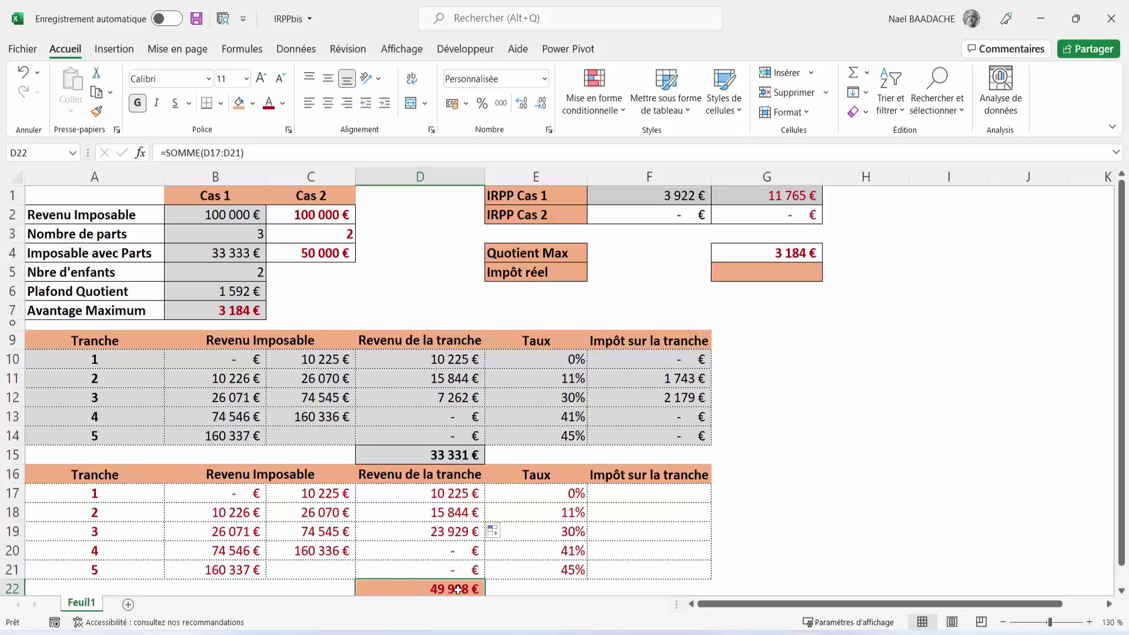
{"action": "left_click", "coordinate": [332, 252]}
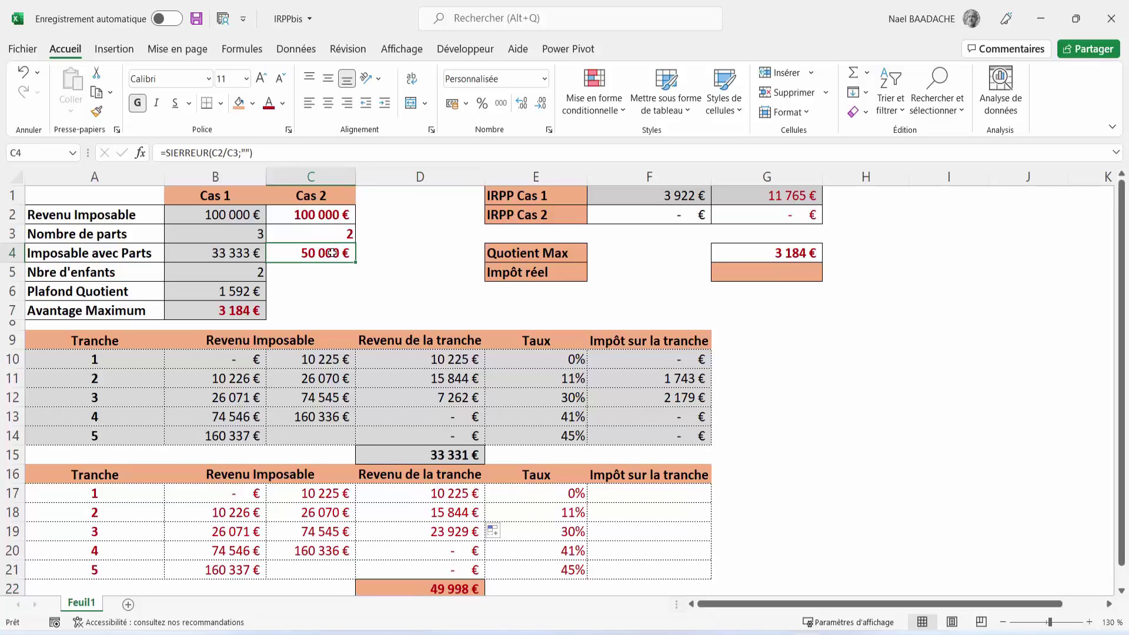
{"action": "left_click", "coordinate": [444, 588]}
Step: Fill F17:F21 with the bracket tax formula =D17*E17
{"action": "left_click_drag", "start_coordinate": [634, 498], "coordinate": [635, 566]}
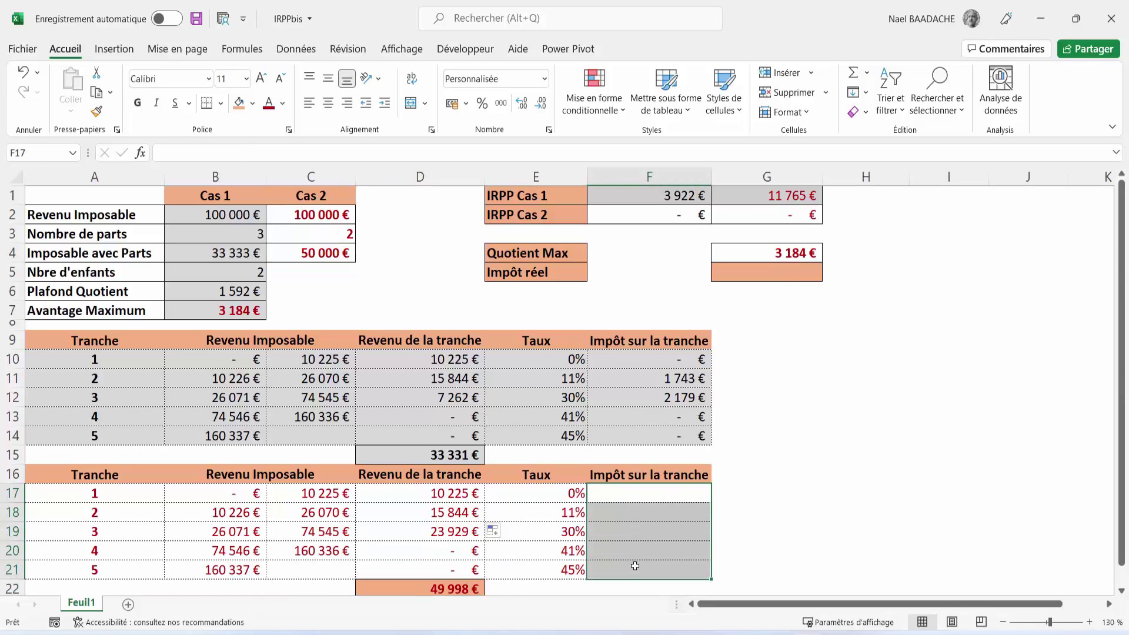
{"action": "type", "text": "="}
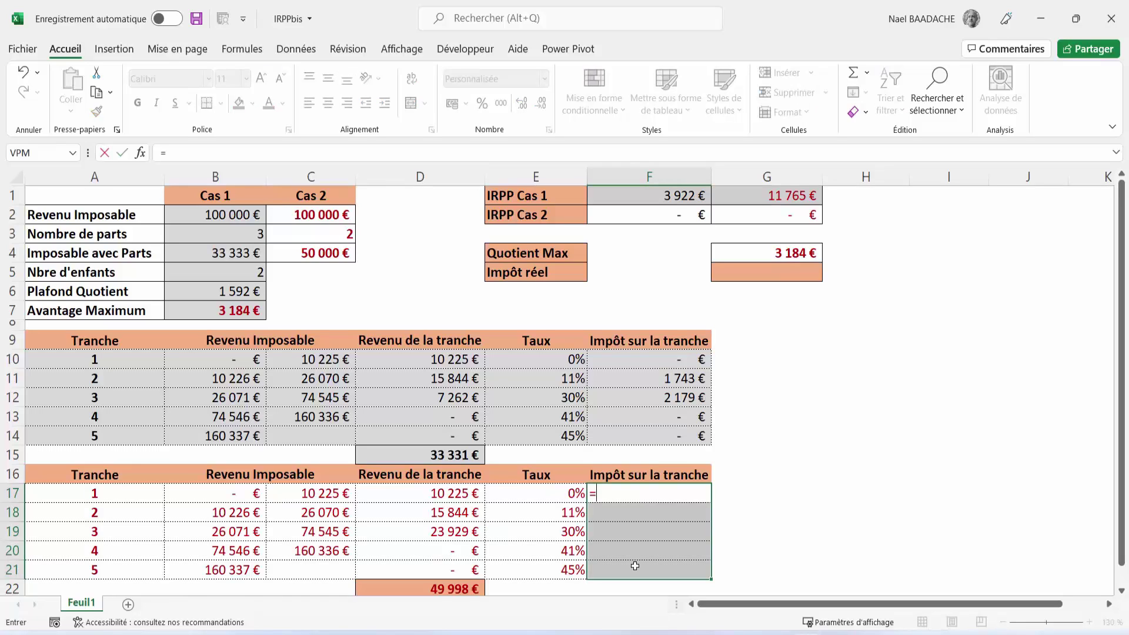
{"action": "left_click", "coordinate": [438, 495]}
{"action": "type", "text": "*"}
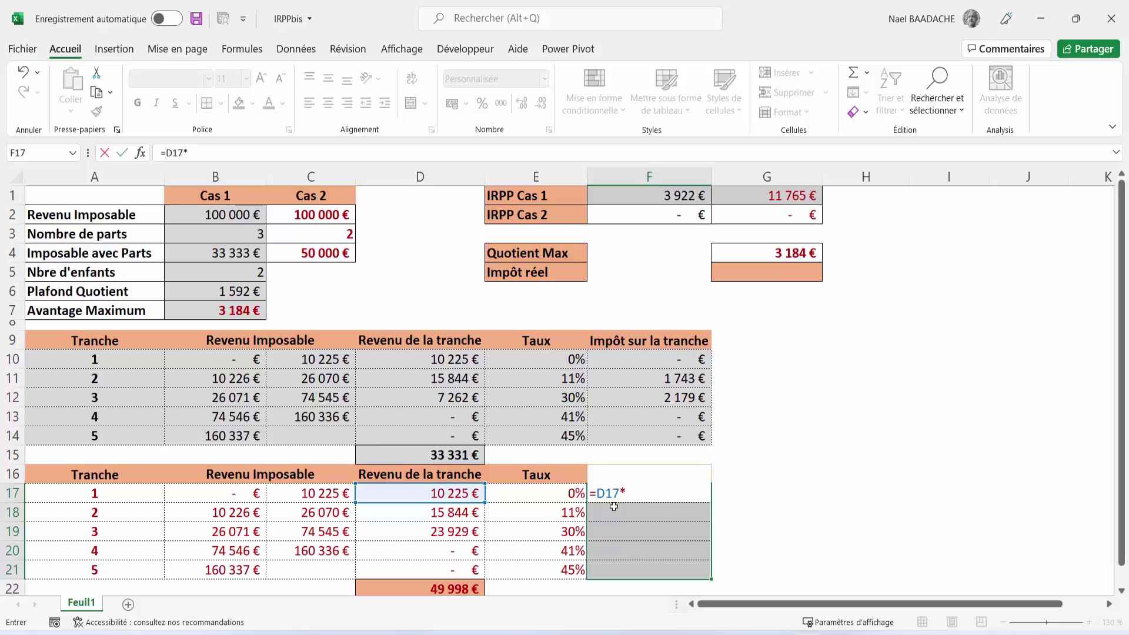
{"action": "left_click", "coordinate": [563, 496]}
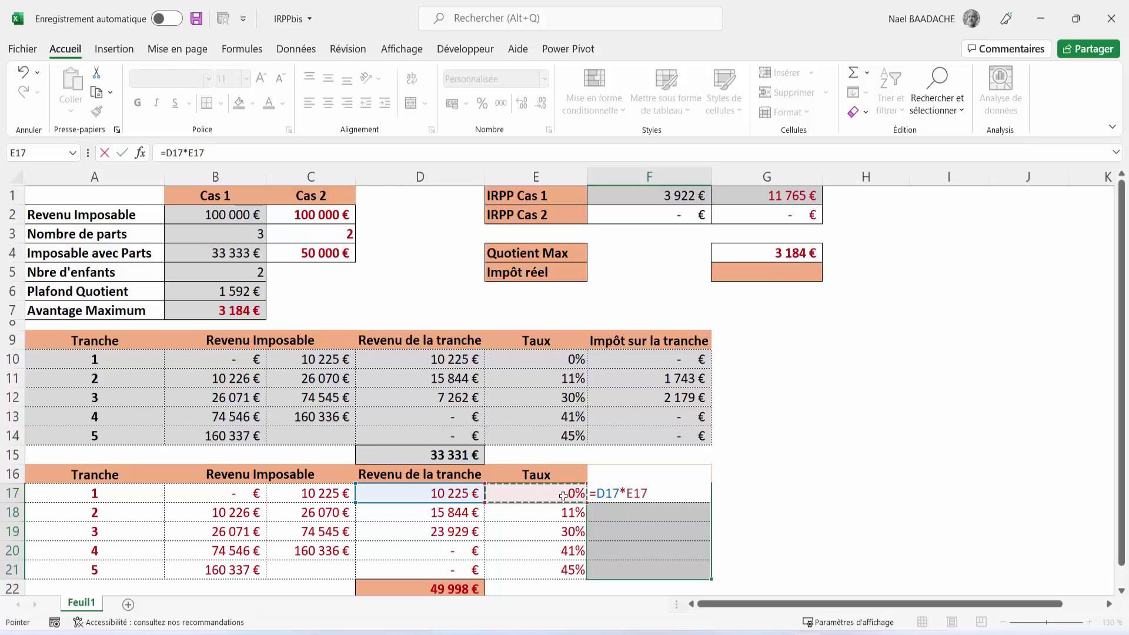
{"action": "key", "text": "Return"}
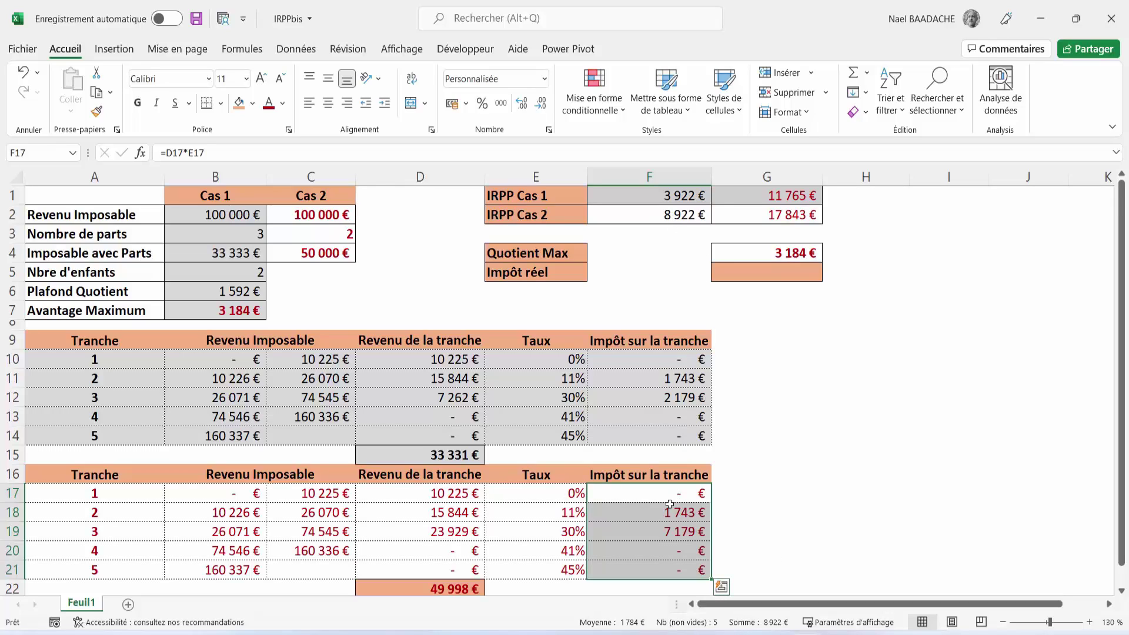
Step: Check the bracket taxes in F18:F20 and the IRPP Cas 2 SOMME formula in F2, leaving it unchanged
{"action": "left_click_drag", "start_coordinate": [669, 505], "coordinate": [669, 551]}
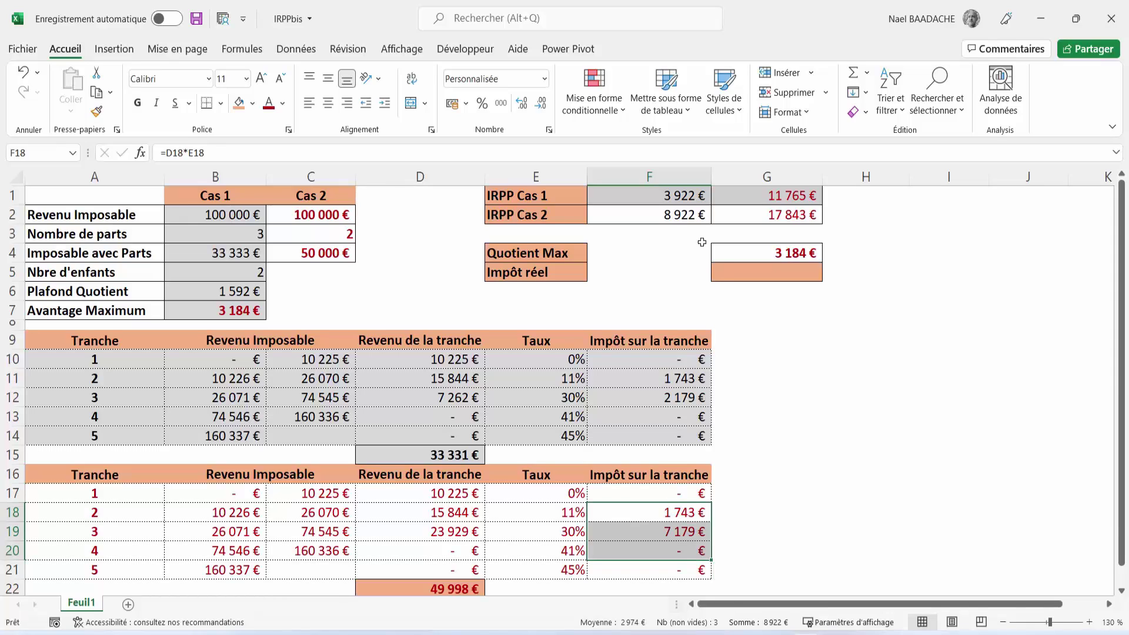
{"action": "key", "text": "ctrl+c"}
{"action": "double_click", "coordinate": [679, 218]}
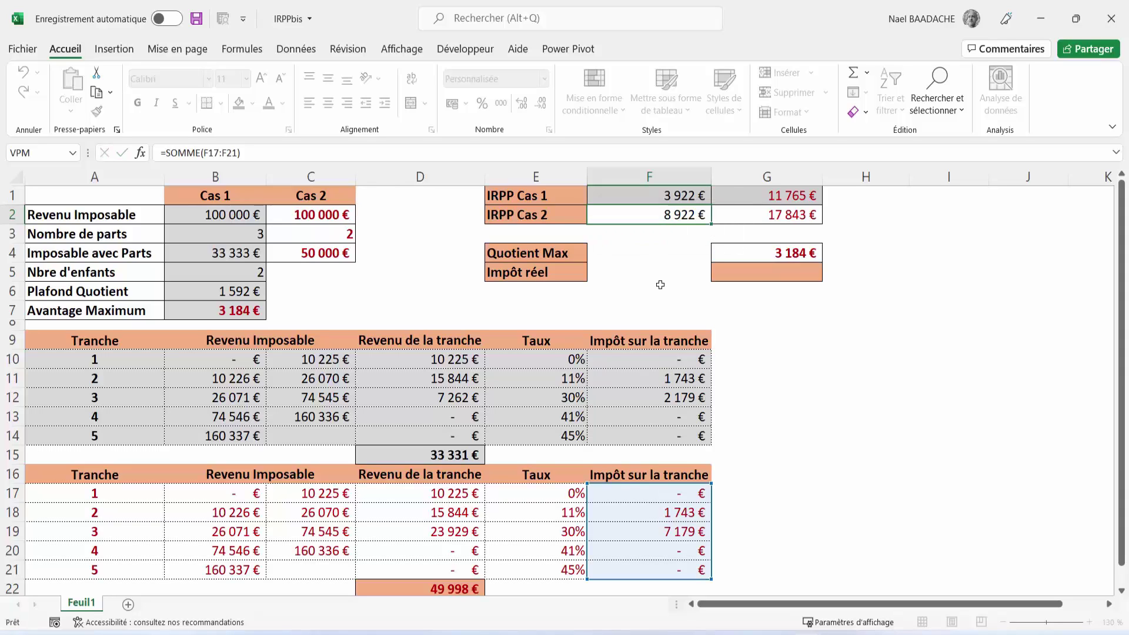
{"action": "key", "text": "Escape"}
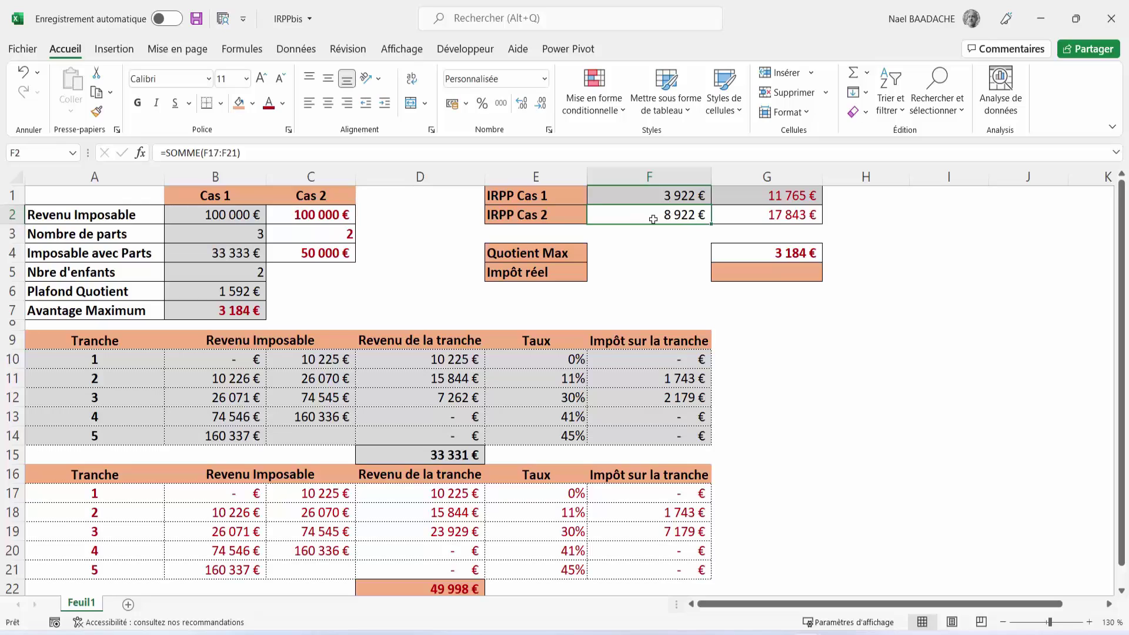
Step: Enter =F2*C3 in G2 so IRPP Cas 2 shows 17 843 €
{"action": "left_click", "coordinate": [664, 513]}
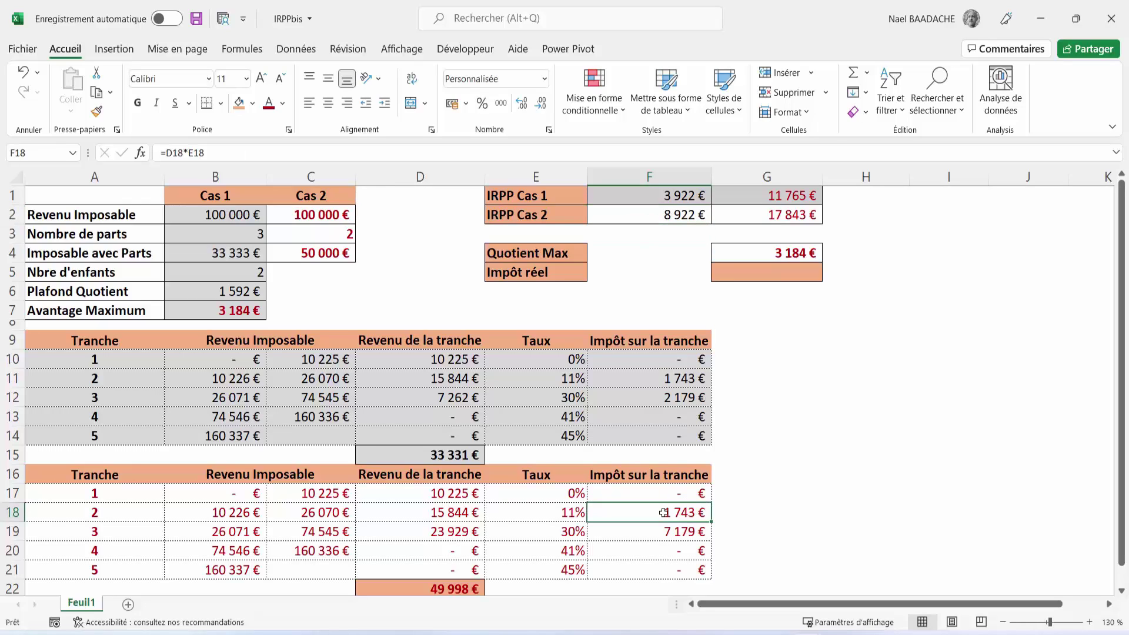
{"action": "left_click_drag", "start_coordinate": [663, 513], "coordinate": [647, 533]}
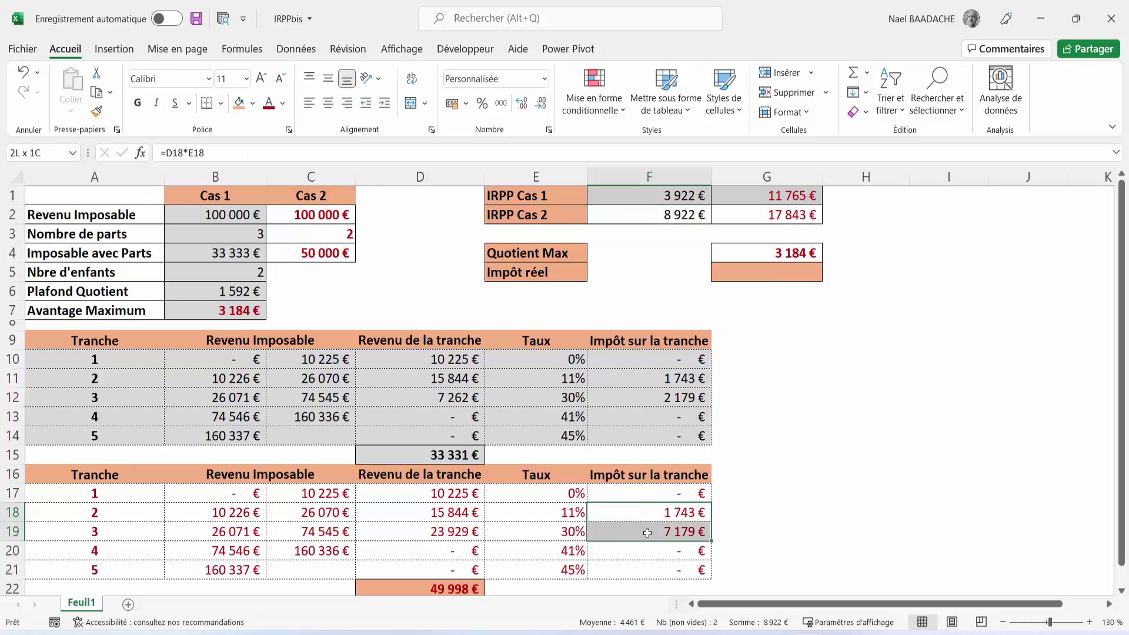
{"action": "left_click", "coordinate": [765, 214]}
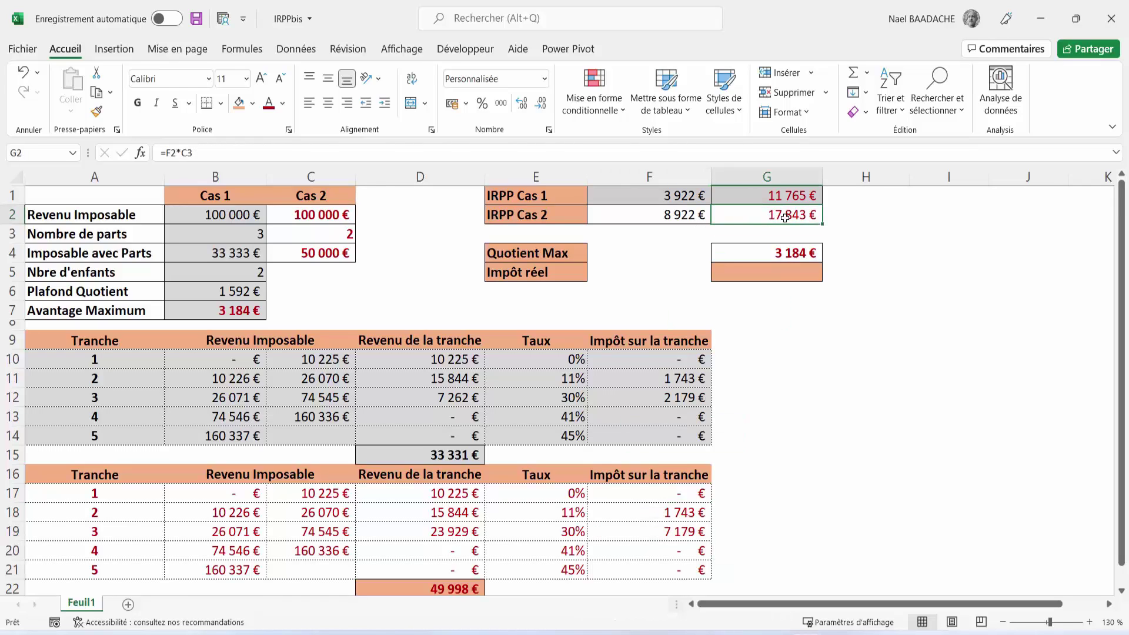
{"action": "type", "text": "="}
{"action": "left_click", "coordinate": [676, 217]}
{"action": "type", "text": "*"}
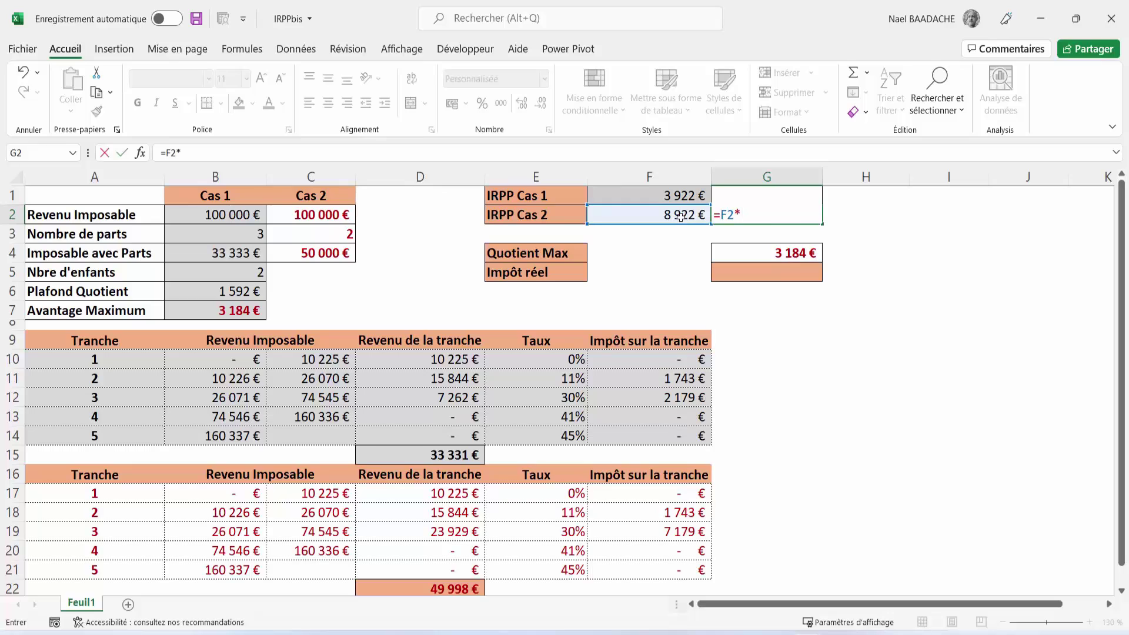
{"action": "left_click", "coordinate": [342, 235]}
{"action": "key", "text": "Return"}
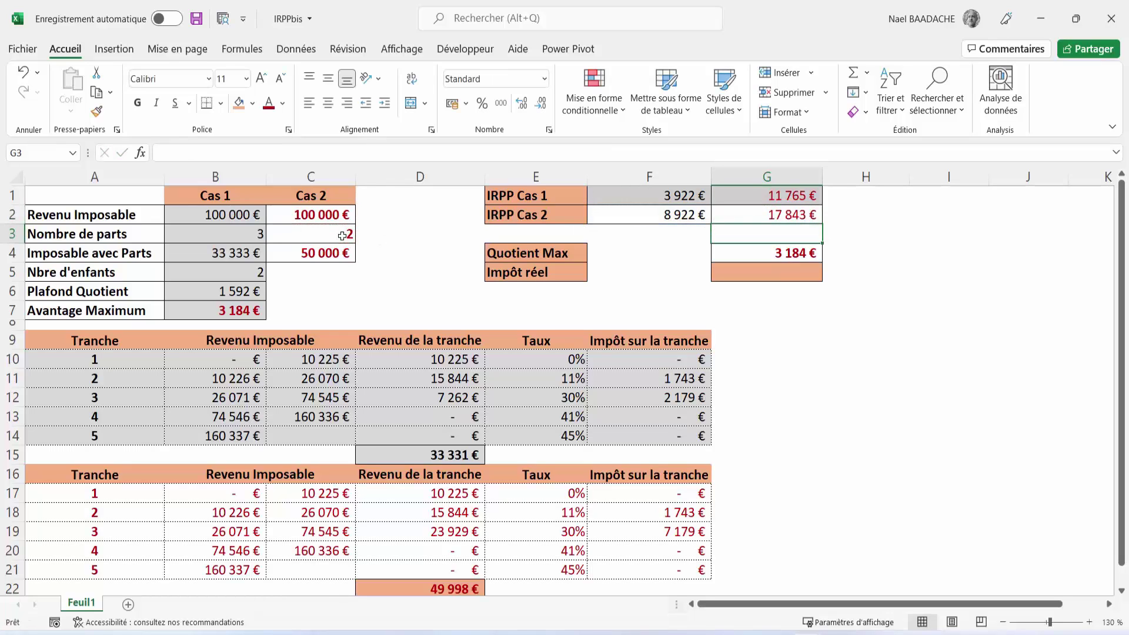
{"action": "key", "text": "Up"}
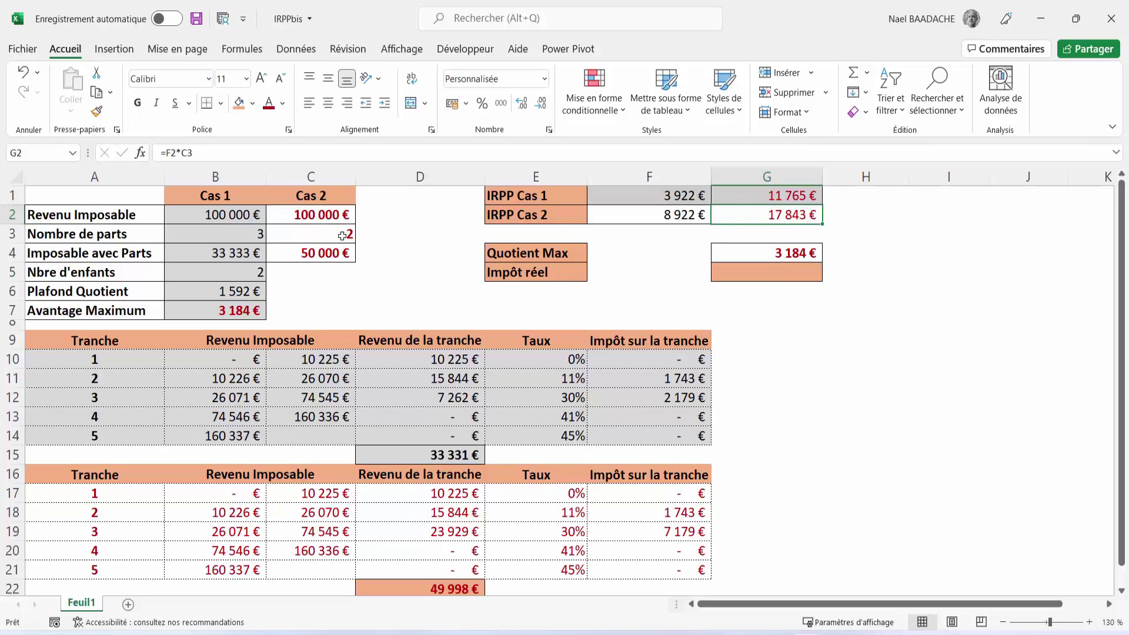
Step: Review the formulas in G1, E2, G2 and G4 and the Plafond Quotient in B6
{"action": "left_click", "coordinate": [770, 195]}
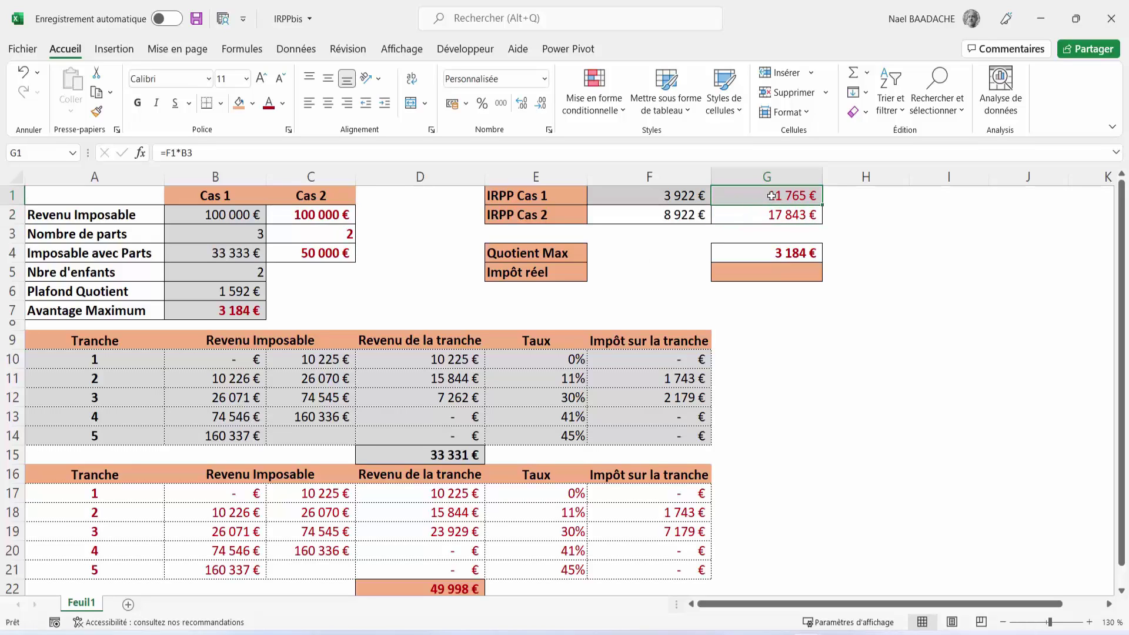
{"action": "left_click", "coordinate": [530, 200]}
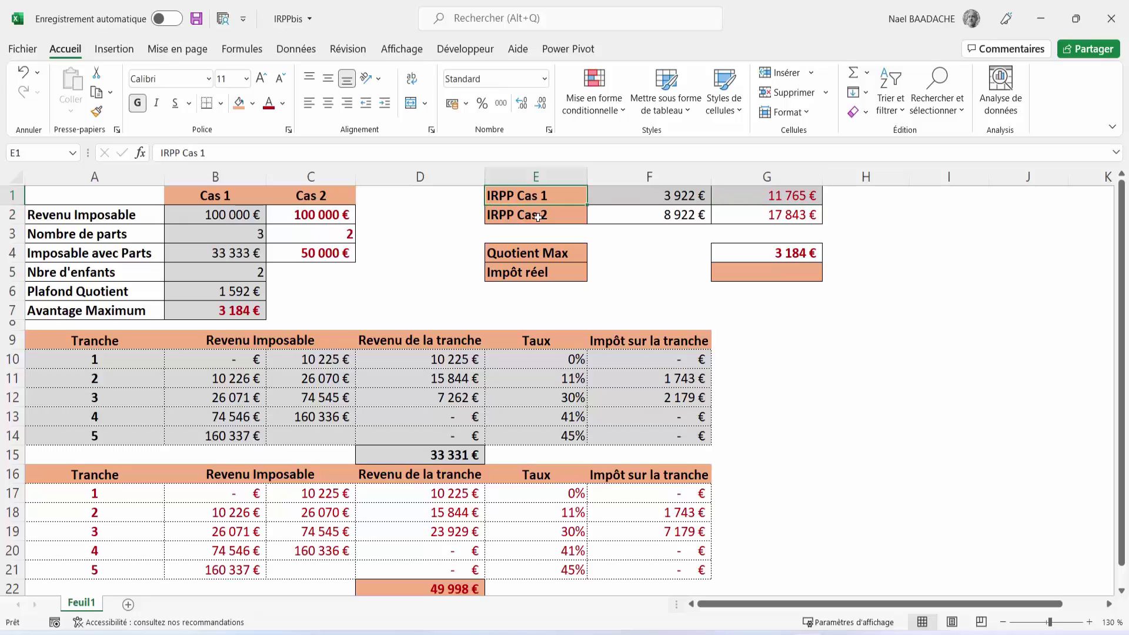
{"action": "left_click", "coordinate": [538, 217]}
{"action": "left_click", "coordinate": [782, 196]}
{"action": "left_click", "coordinate": [785, 215]}
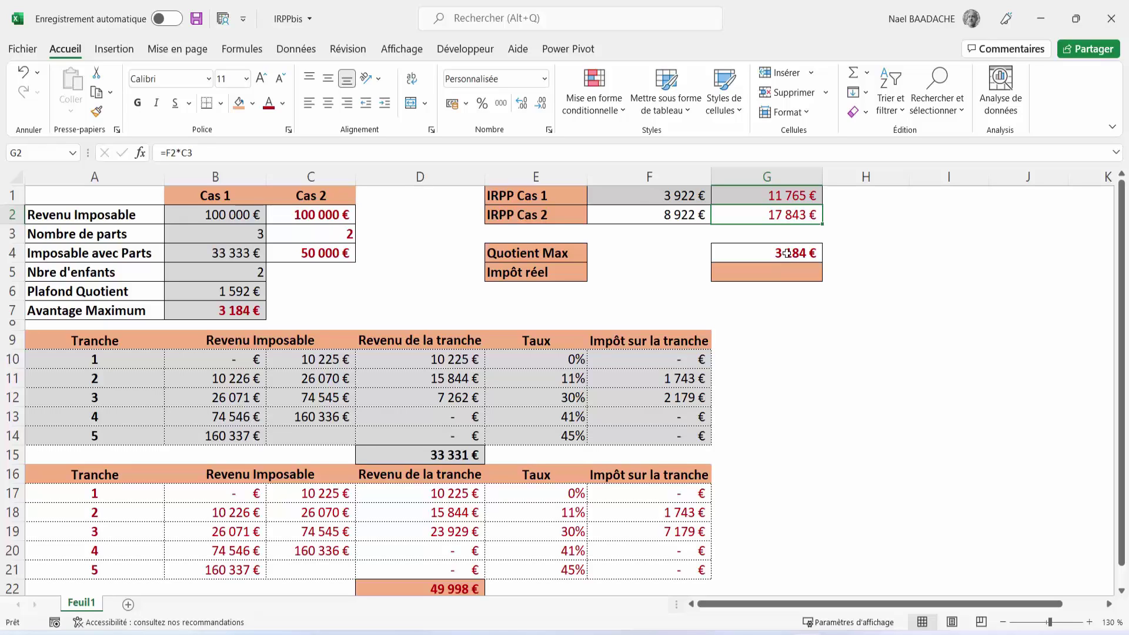
{"action": "left_click", "coordinate": [787, 253]}
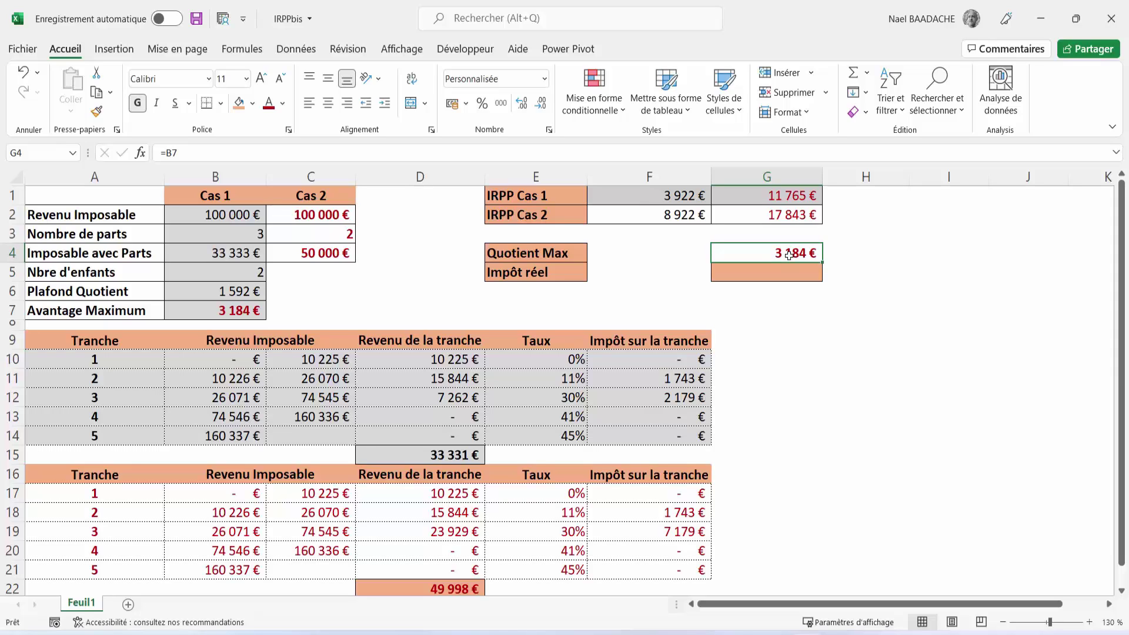
{"action": "left_click", "coordinate": [237, 292]}
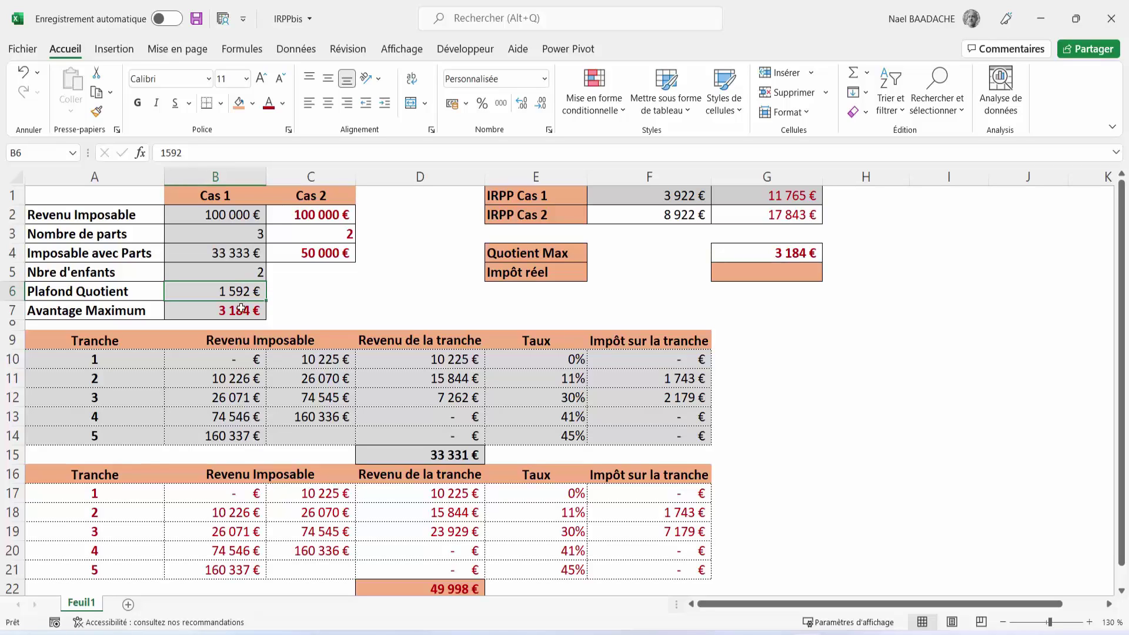
Step: Enter =B6*B5 in B7 so Avantage Maximum gives 3 184 €, then verify Quotient Max in G4
{"action": "left_click", "coordinate": [241, 310]}
{"action": "type", "text": "="}
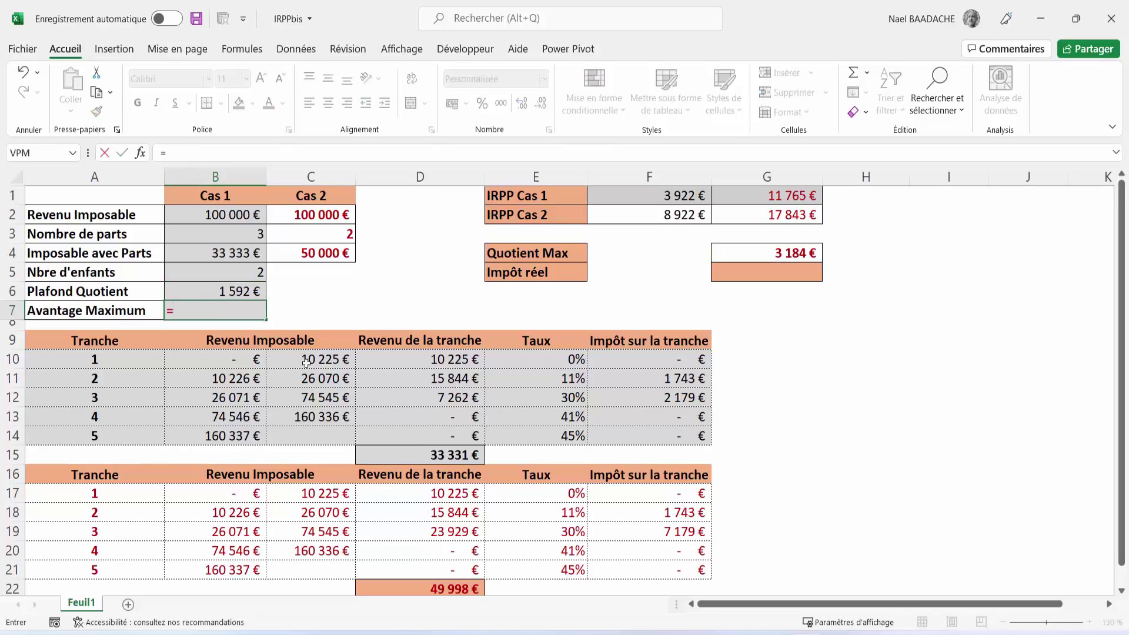
{"action": "left_click", "coordinate": [238, 289]}
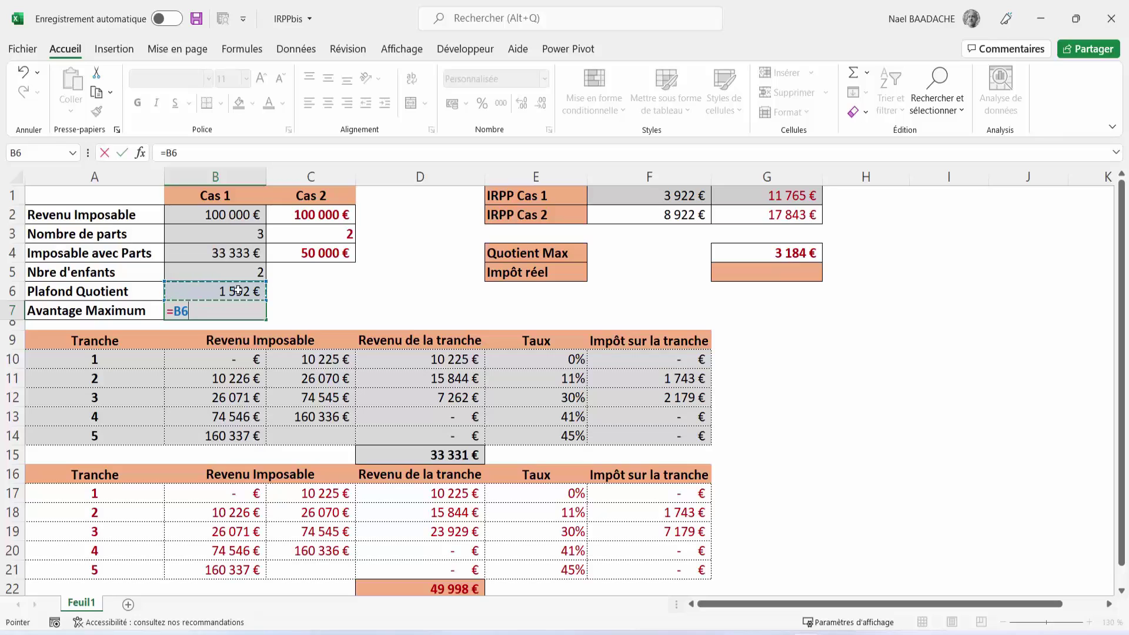
{"action": "type", "text": "*"}
{"action": "left_click", "coordinate": [242, 270]}
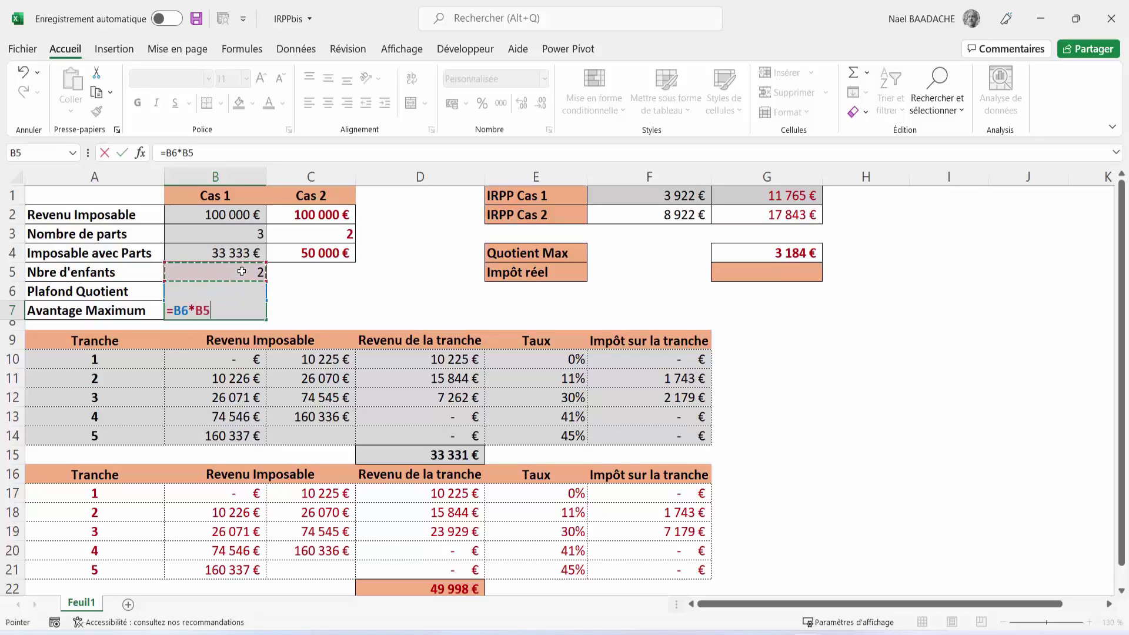
{"action": "key", "text": "Return"}
{"action": "left_click", "coordinate": [239, 313]}
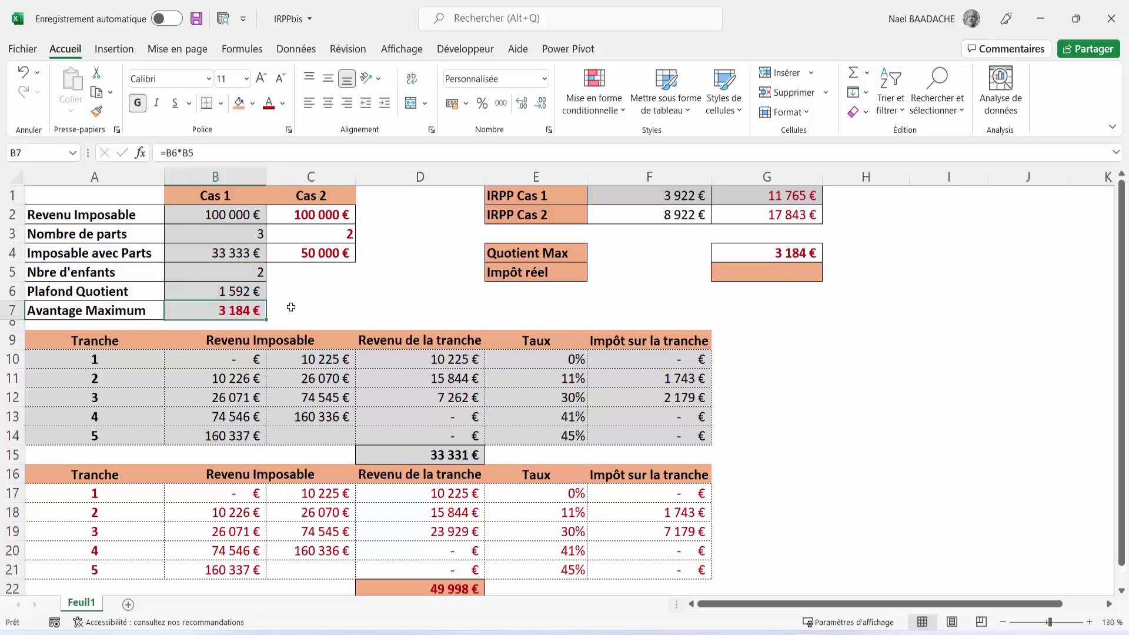
{"action": "left_click", "coordinate": [798, 256]}
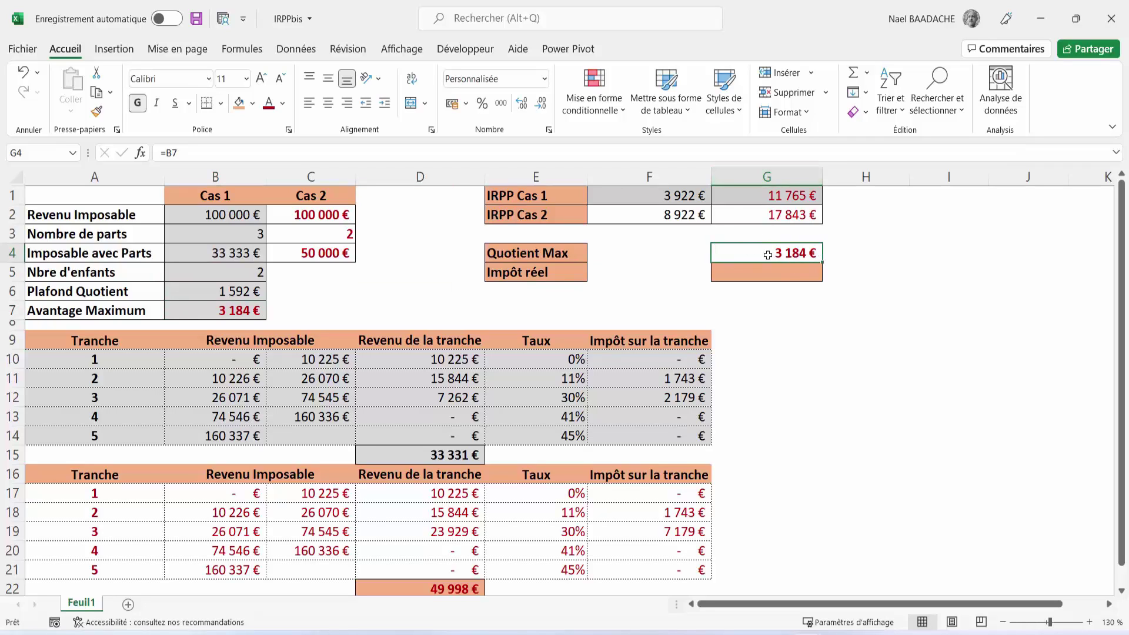
Step: After reviewing G1 and G4, begin an equals-sign formula in Impôt réel cell G5
{"action": "left_click", "coordinate": [772, 274]}
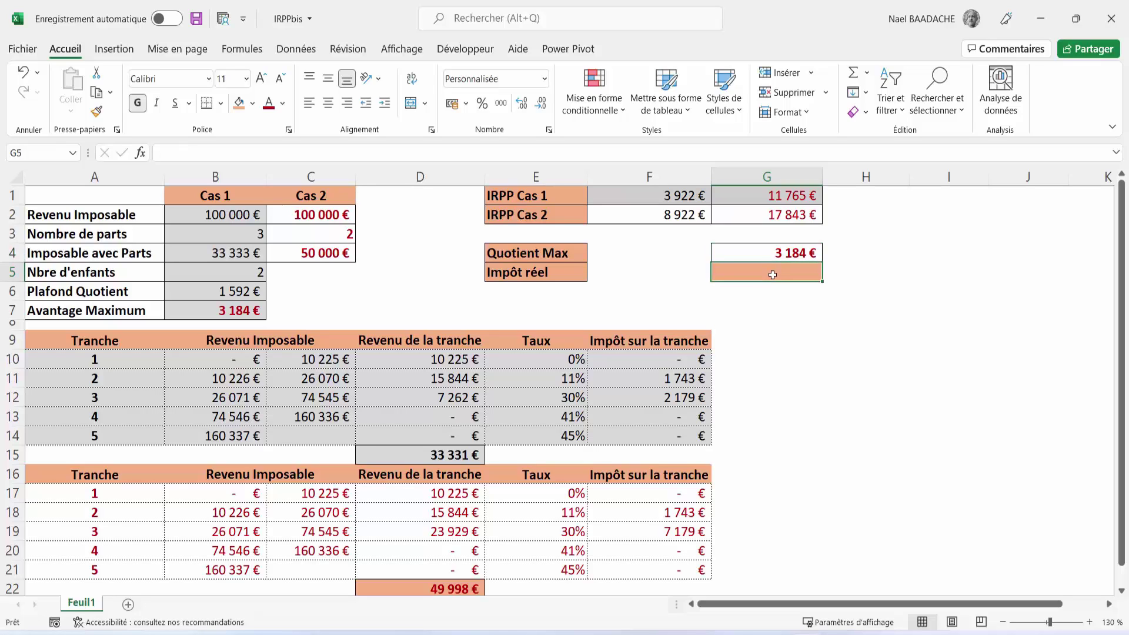
{"action": "left_click", "coordinate": [758, 195]}
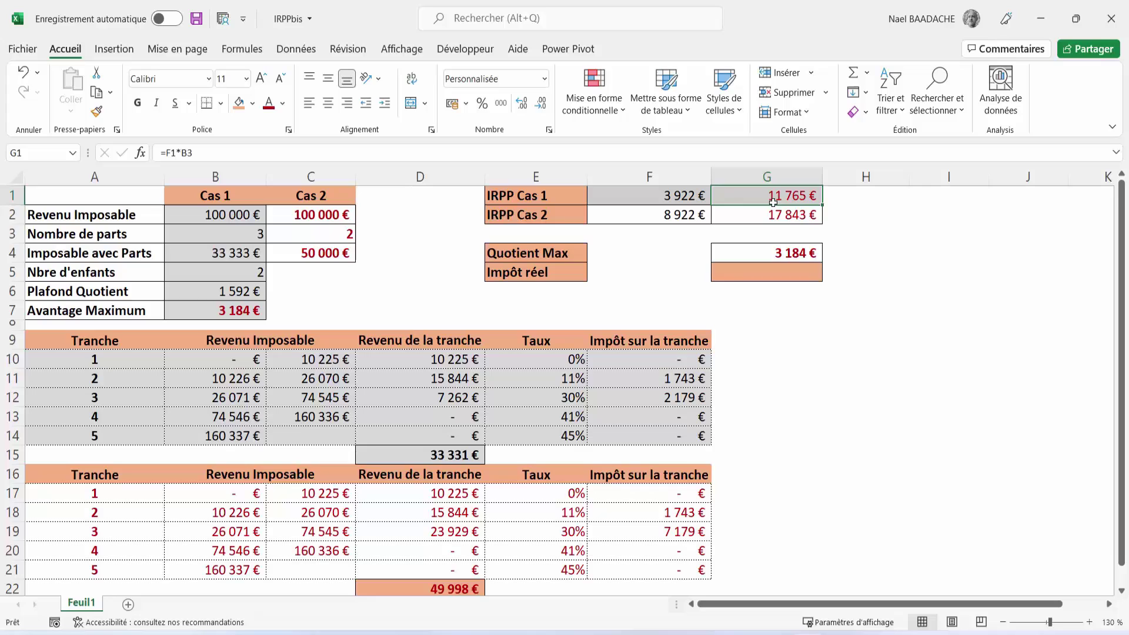
{"action": "left_click", "coordinate": [790, 274]}
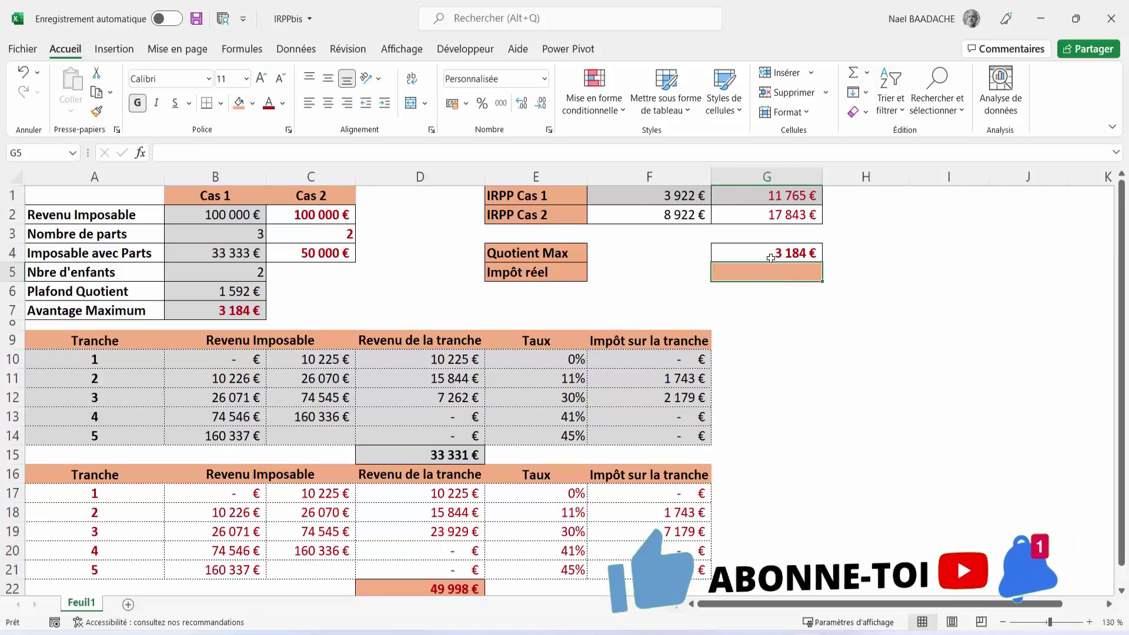
{"action": "left_click", "coordinate": [737, 256]}
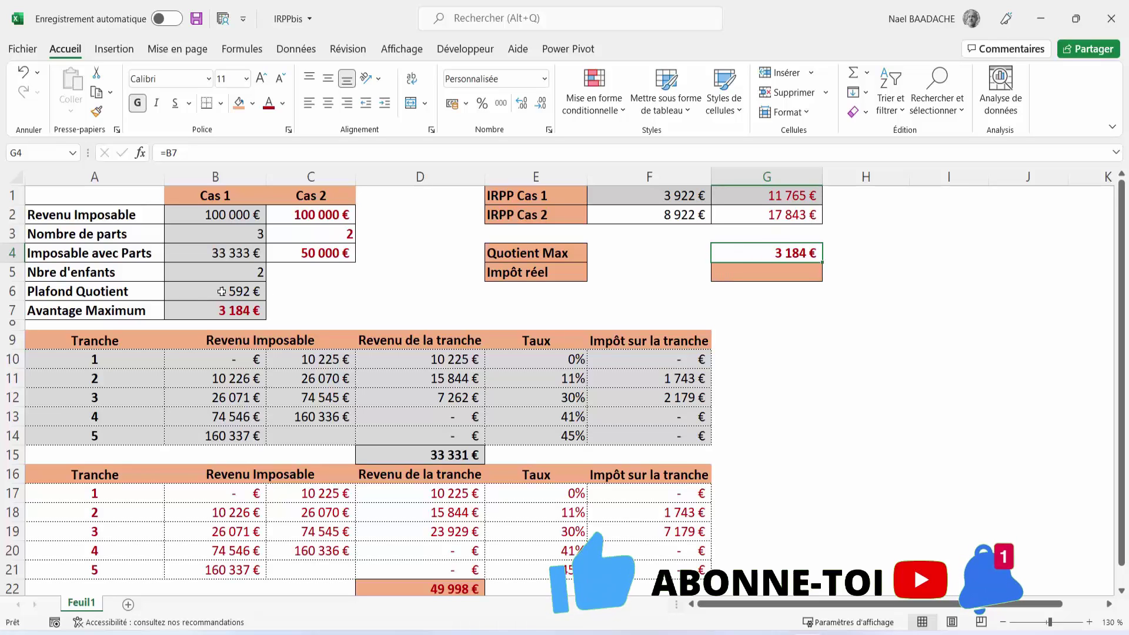
{"action": "left_click", "coordinate": [772, 274]}
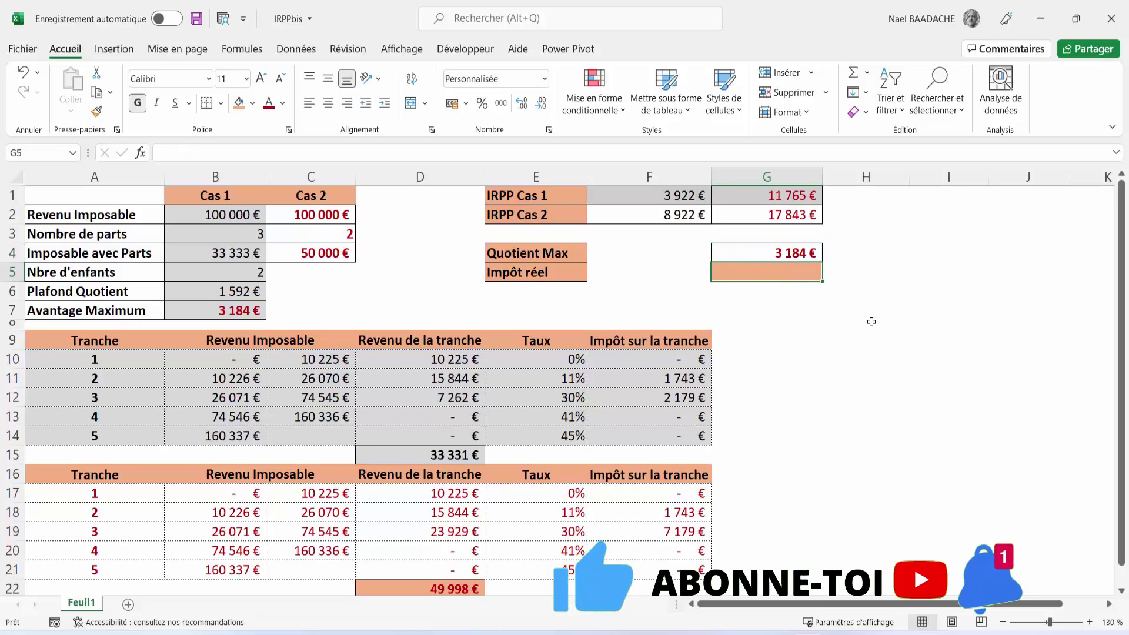
{"action": "type", "text": "="}
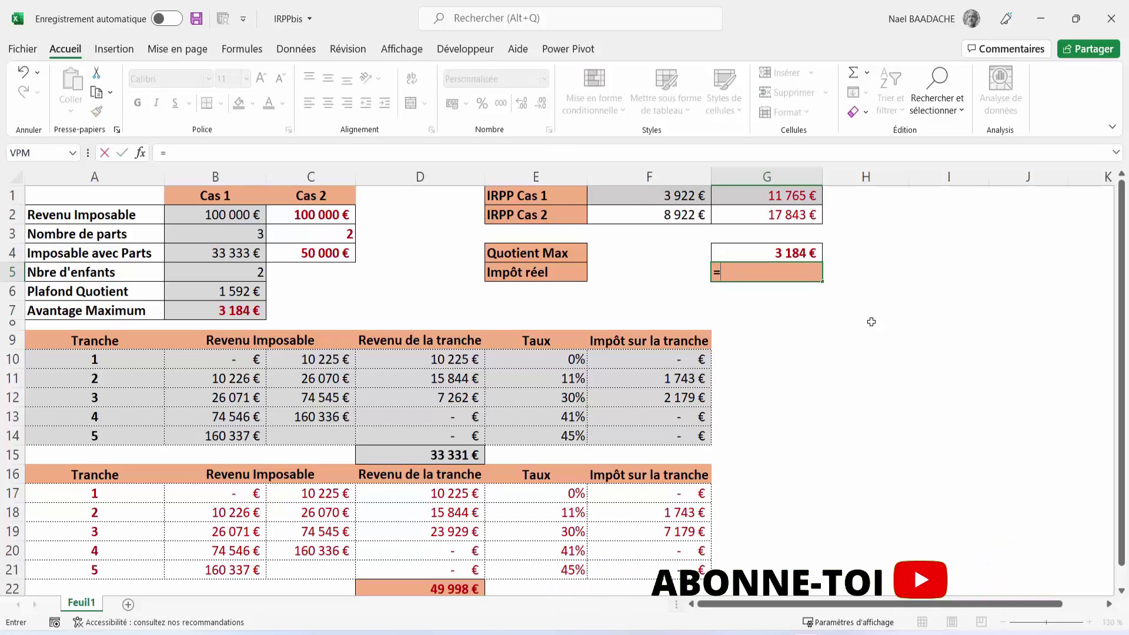
Step: Complete G5 as =G2-G4 so Impôt réel shows 14 659 €
{"action": "left_click", "coordinate": [770, 216]}
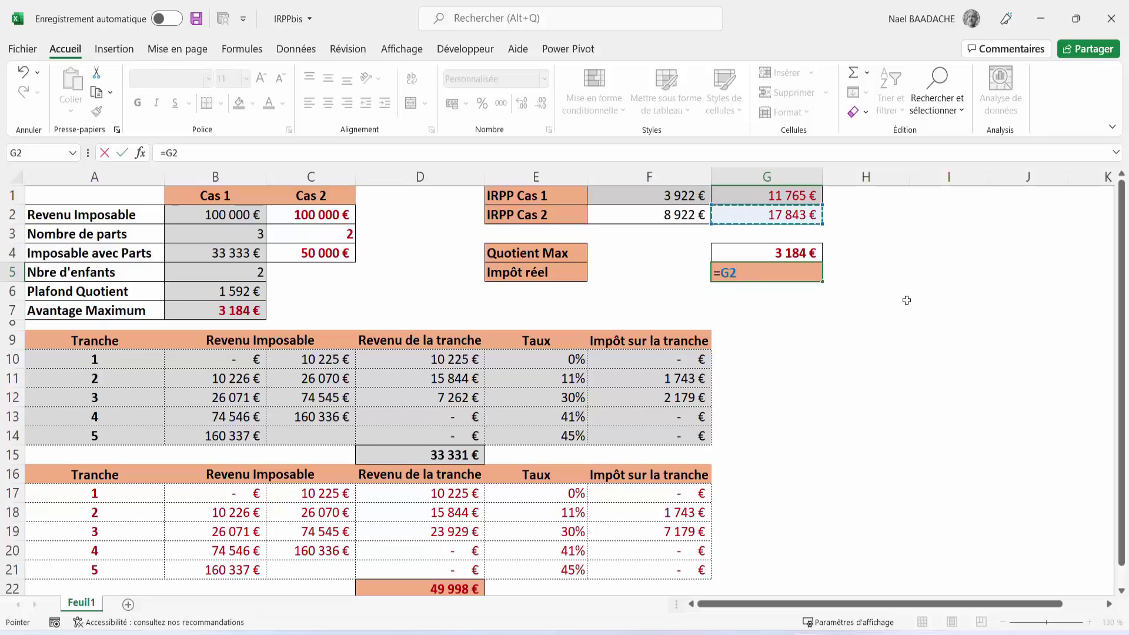
{"action": "type", "text": "-"}
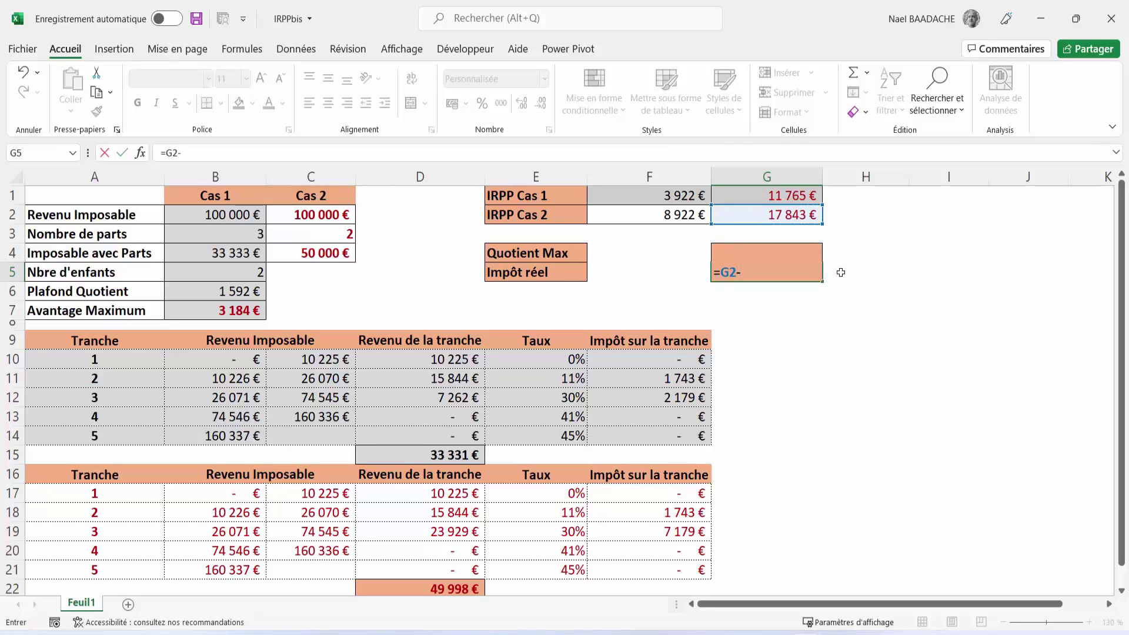
{"action": "left_click", "coordinate": [685, 257]}
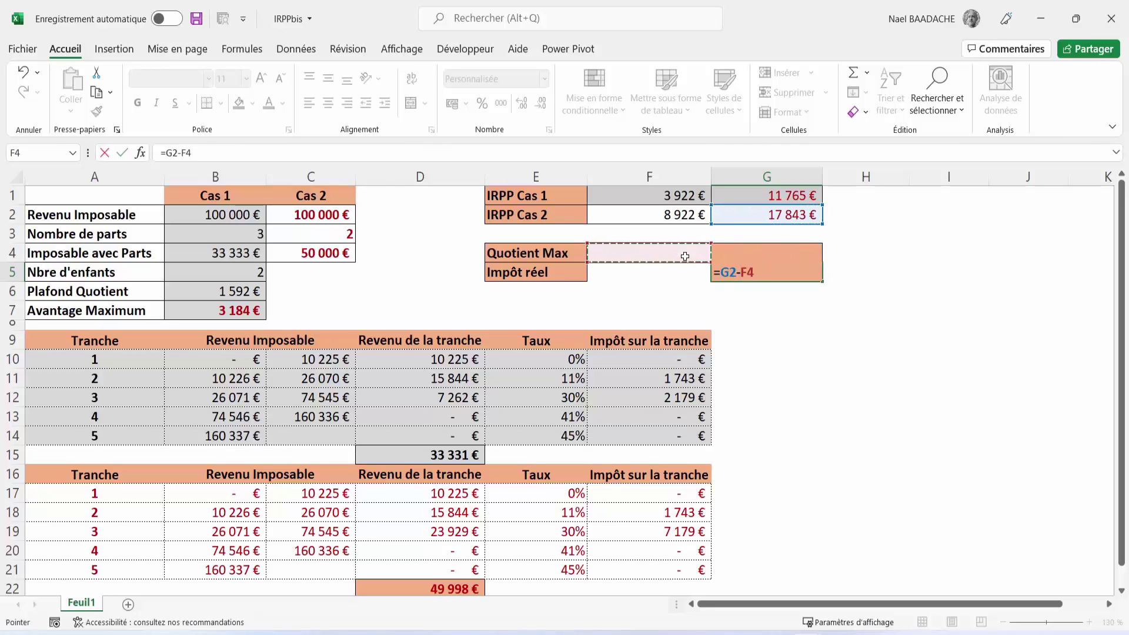
{"action": "key", "text": "Right"}
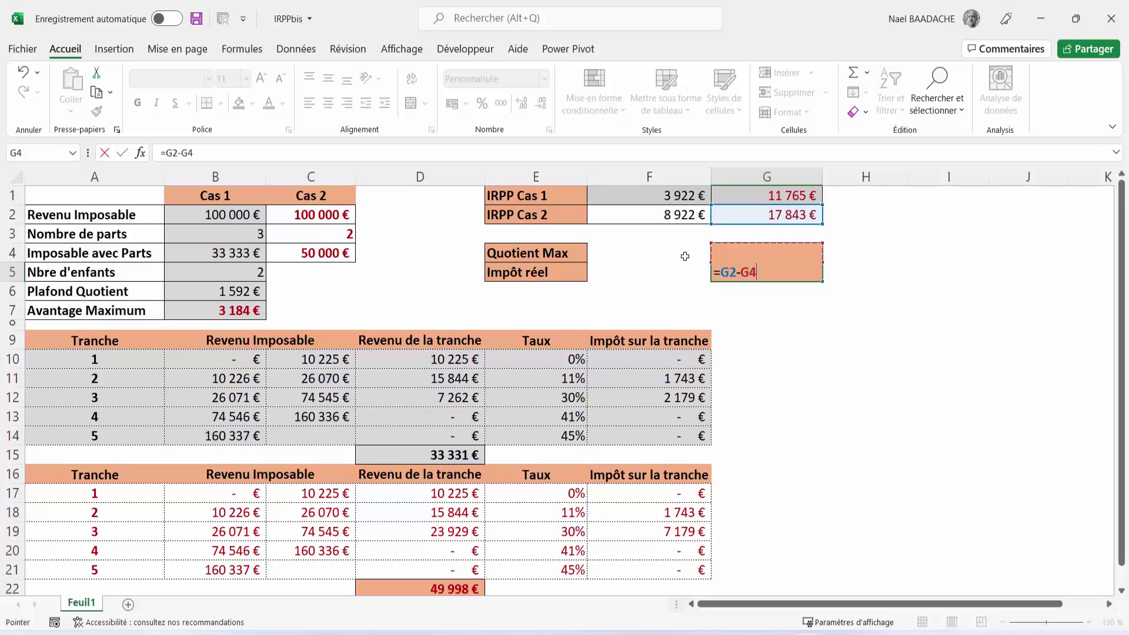
{"action": "key", "text": "ctrl+Return"}
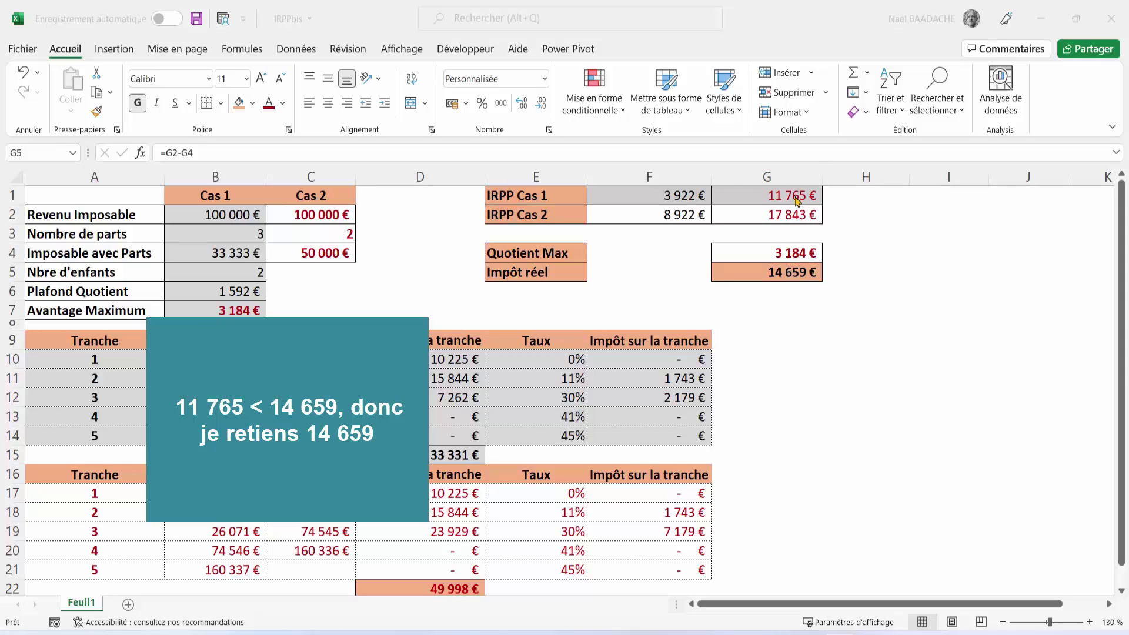
{"action": "double_click", "coordinate": [789, 273]}
{"action": "key", "text": "Return"}
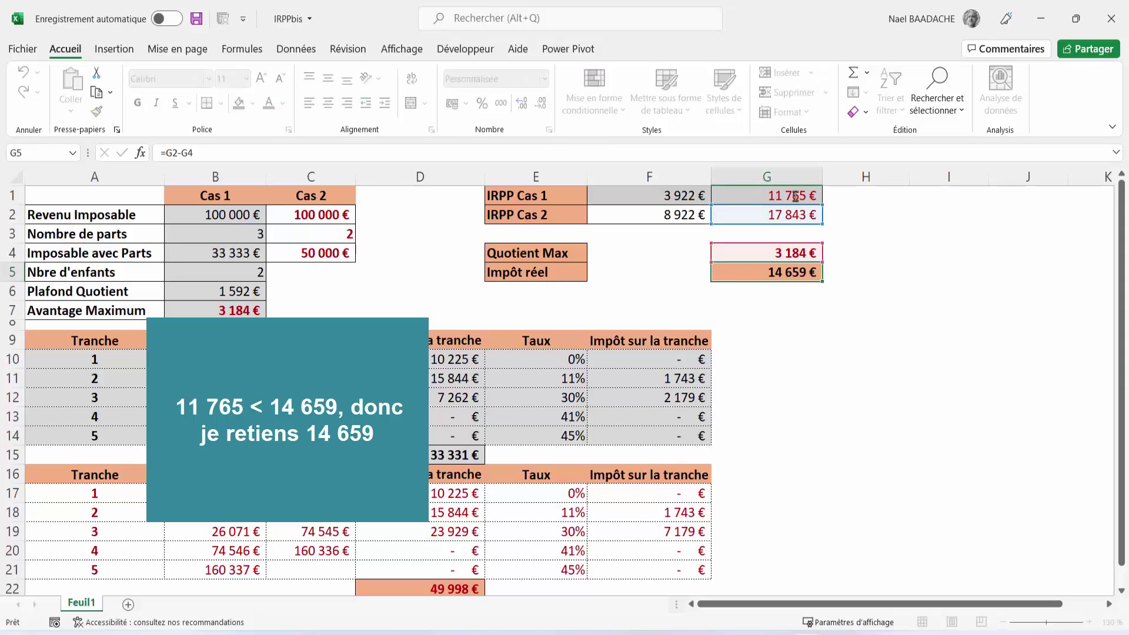
{"action": "left_click", "coordinate": [795, 196]}
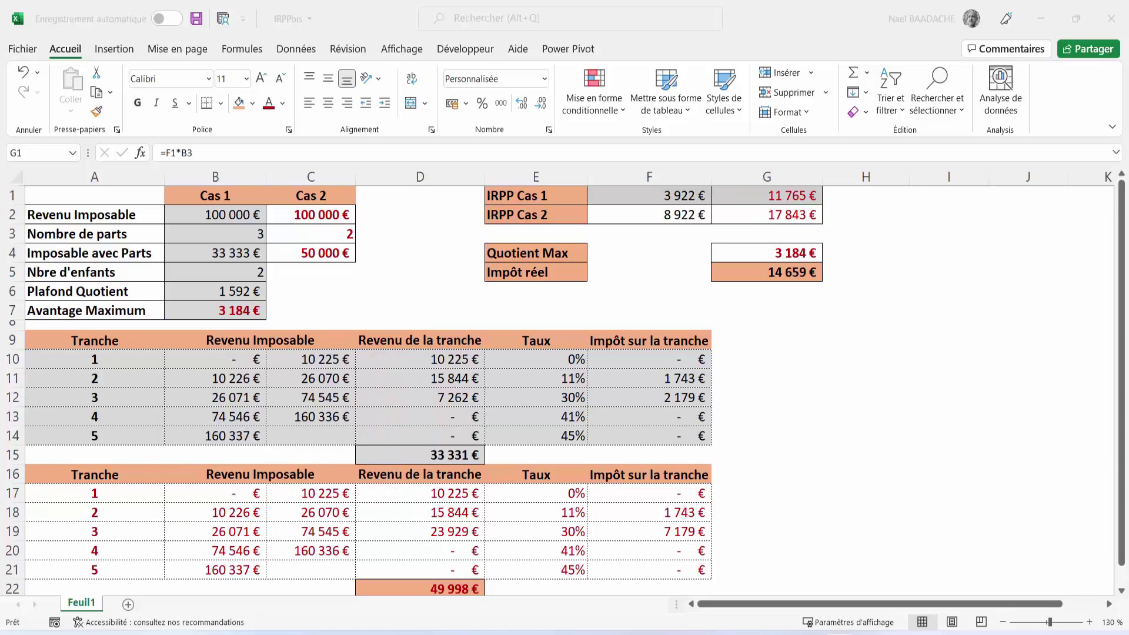